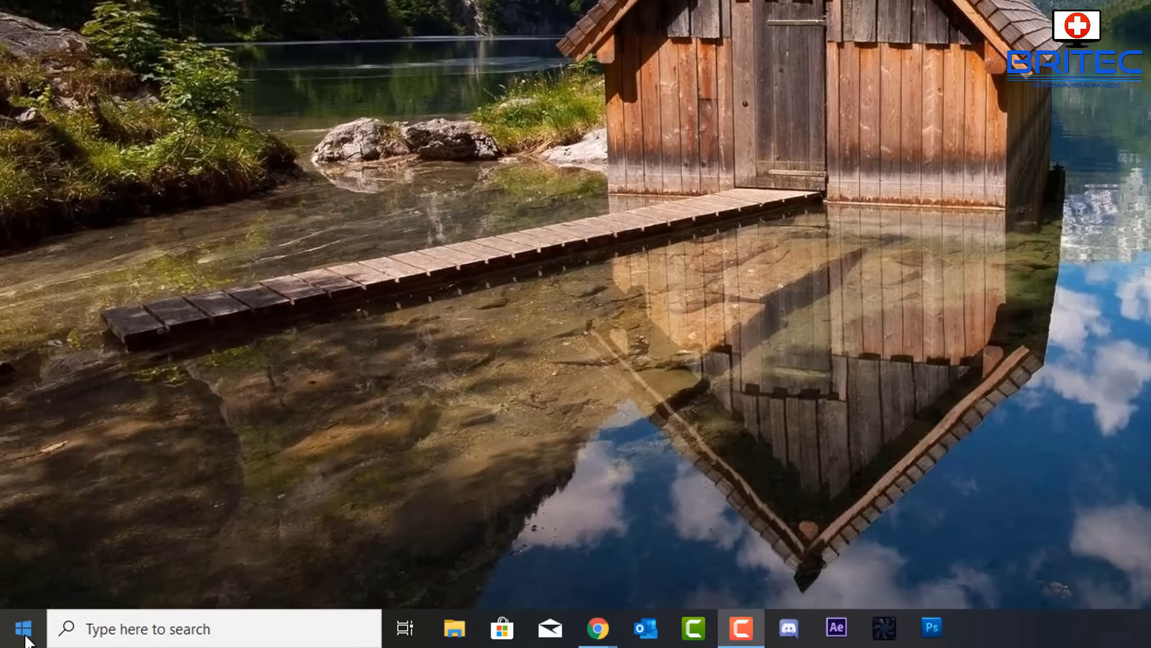
Open Device Manager and select the unknown USB device with the failed descriptor request under Universal Serial Bus controllers
{"action": "right_click", "coordinate": [20, 630]}
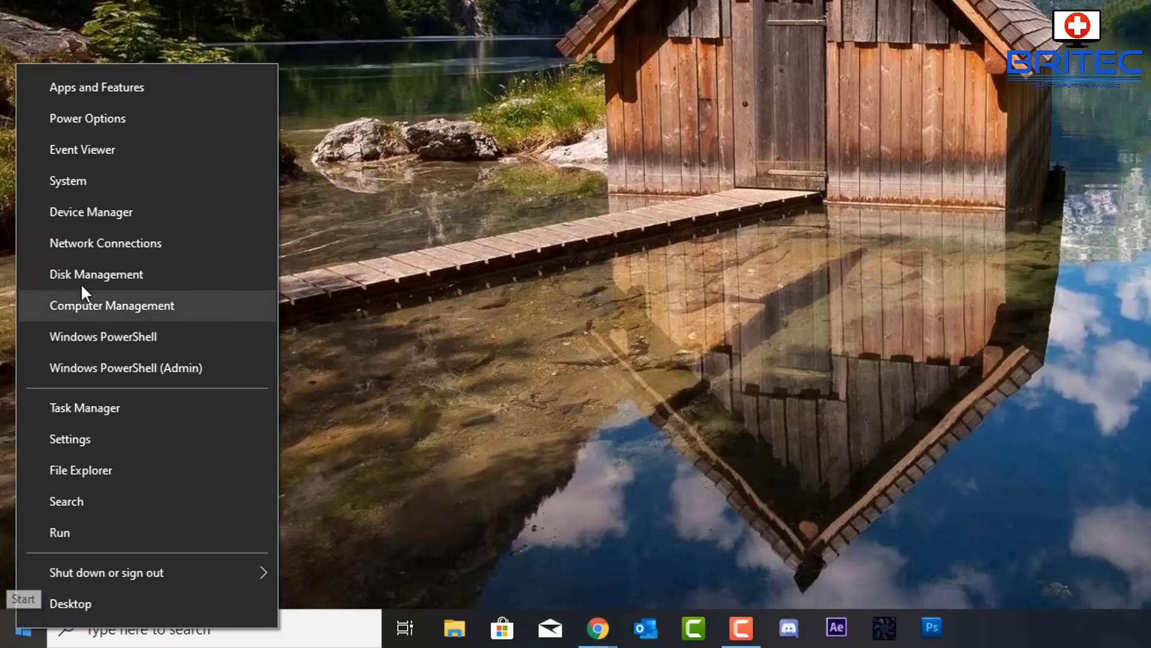
{"action": "left_click", "coordinate": [92, 215]}
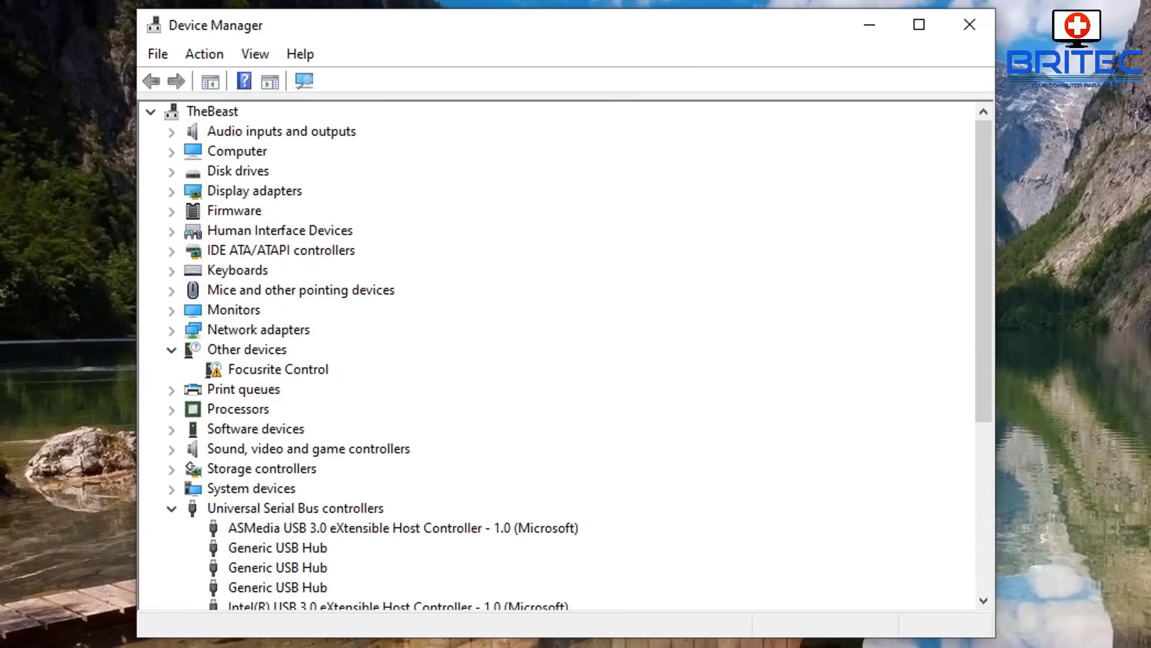
{"action": "left_click_drag", "start_coordinate": [994, 636], "coordinate": [1150, 647]}
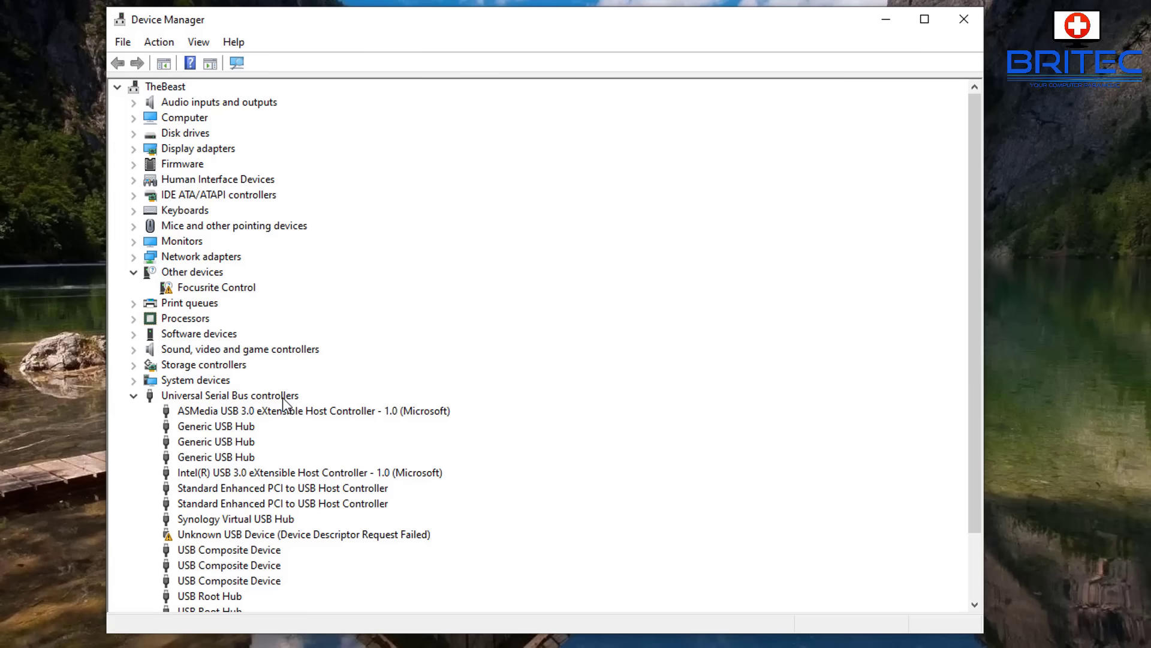
{"action": "scroll", "coordinate": [240, 515], "scroll_direction": "down", "scroll_amount": 2}
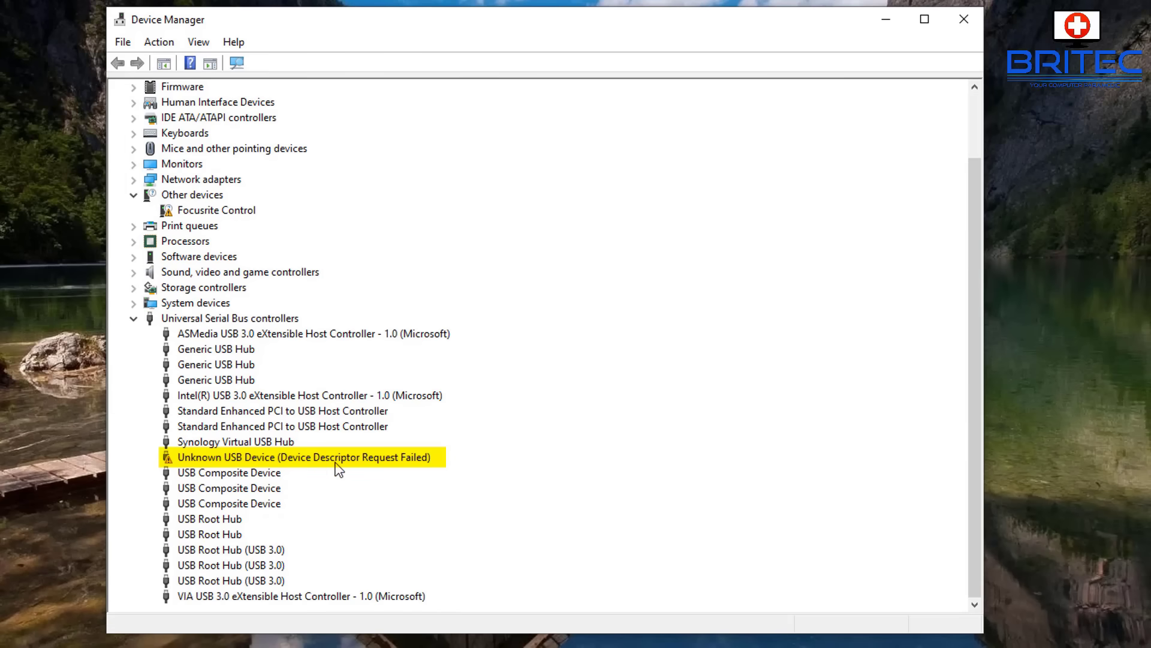
{"action": "left_click", "coordinate": [367, 459]}
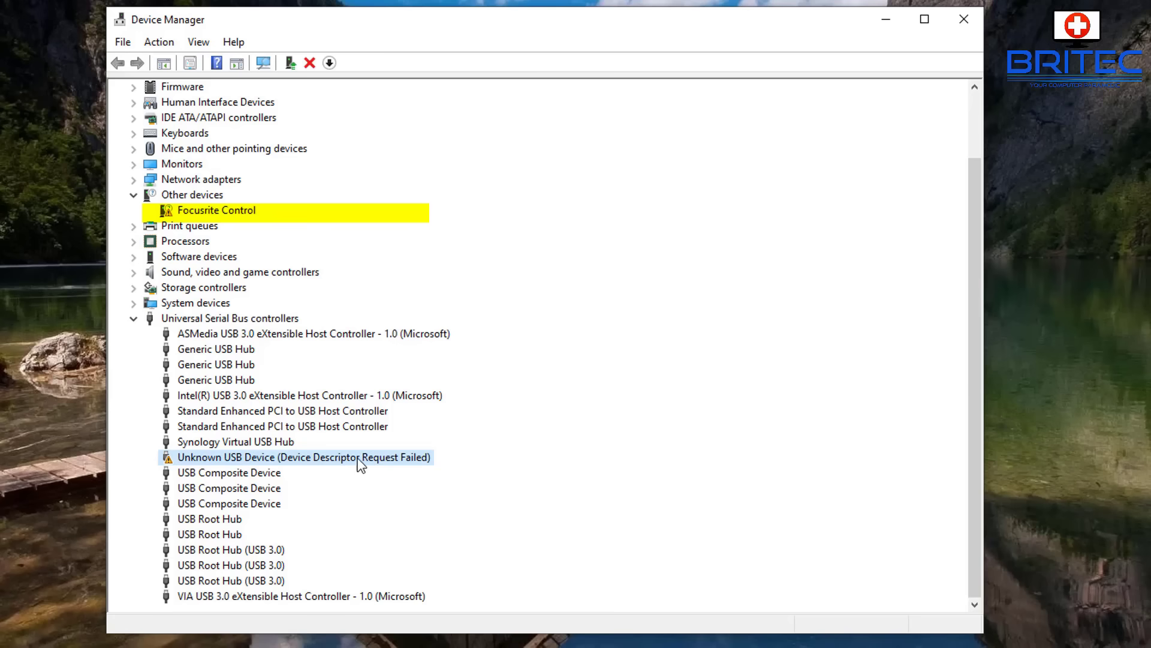
Run an automatic search for updated driver software for the Unknown USB Device, and close the update wizard
{"action": "right_click", "coordinate": [208, 456]}
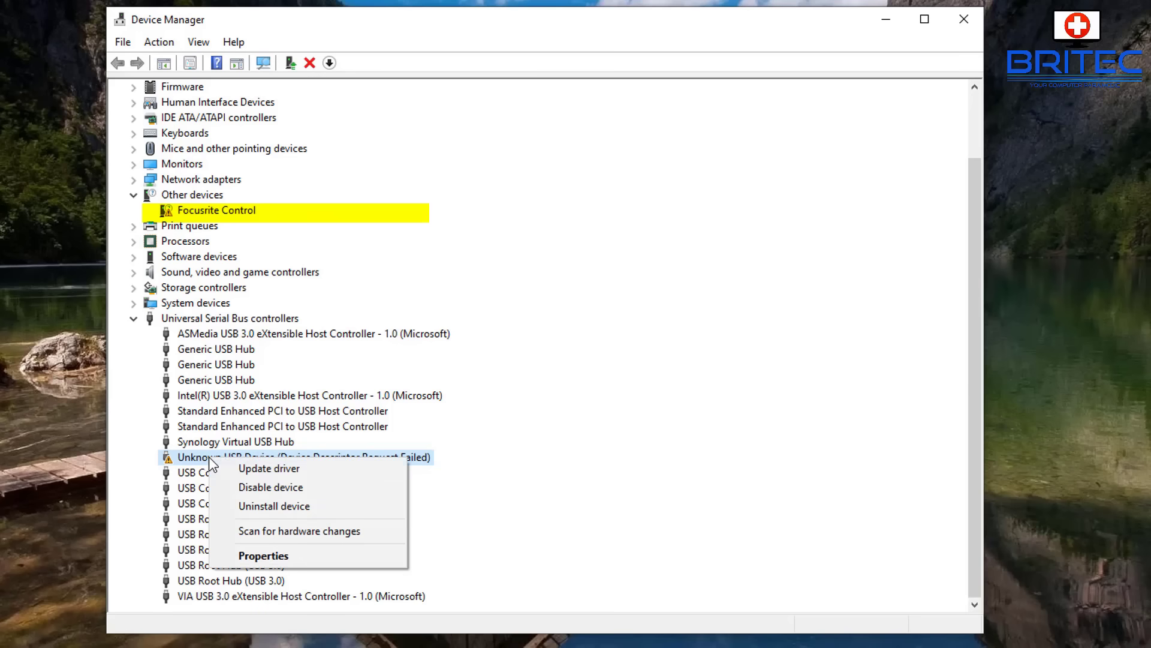
{"action": "left_click", "coordinate": [290, 466]}
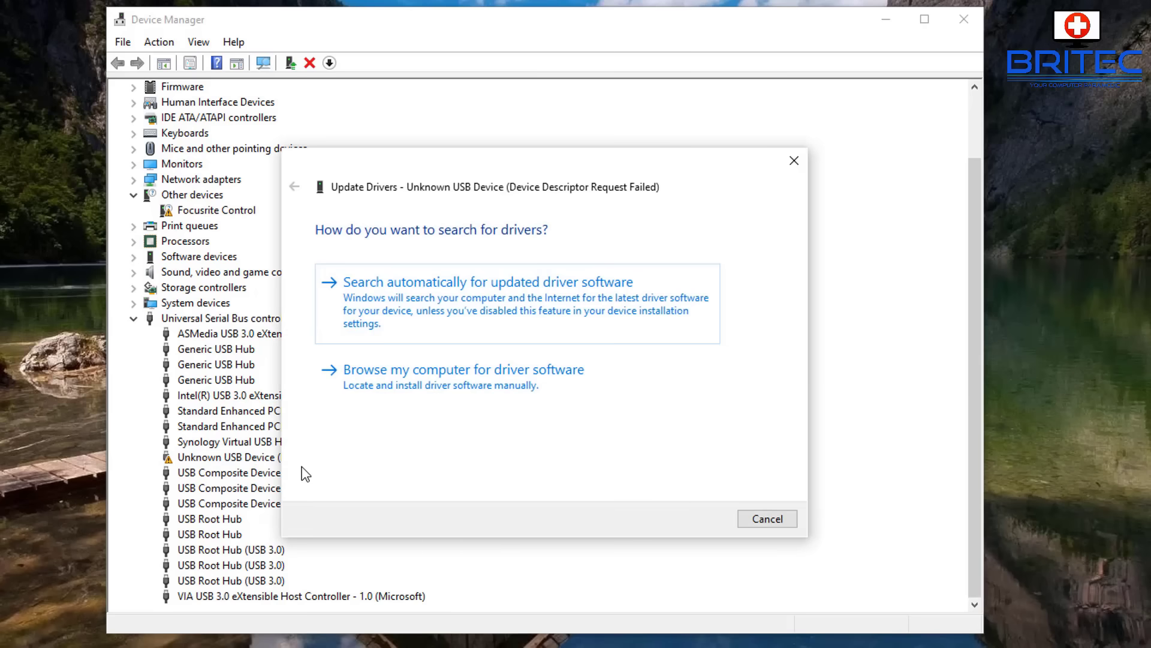
{"action": "left_click", "coordinate": [528, 308]}
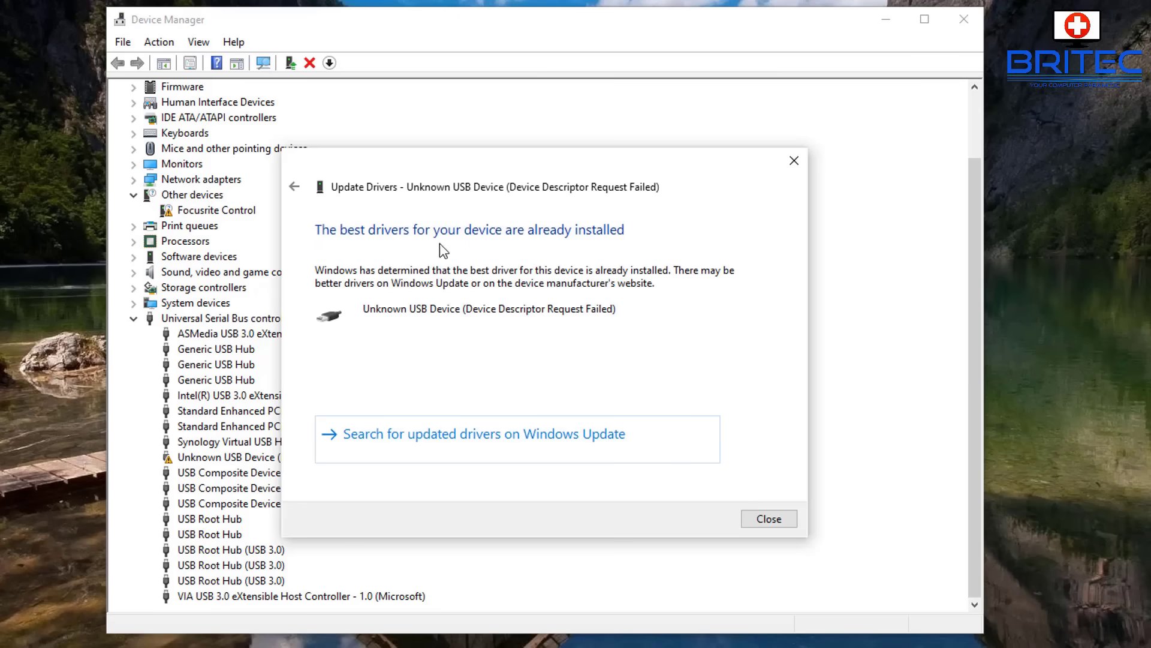
{"action": "left_click", "coordinate": [760, 521]}
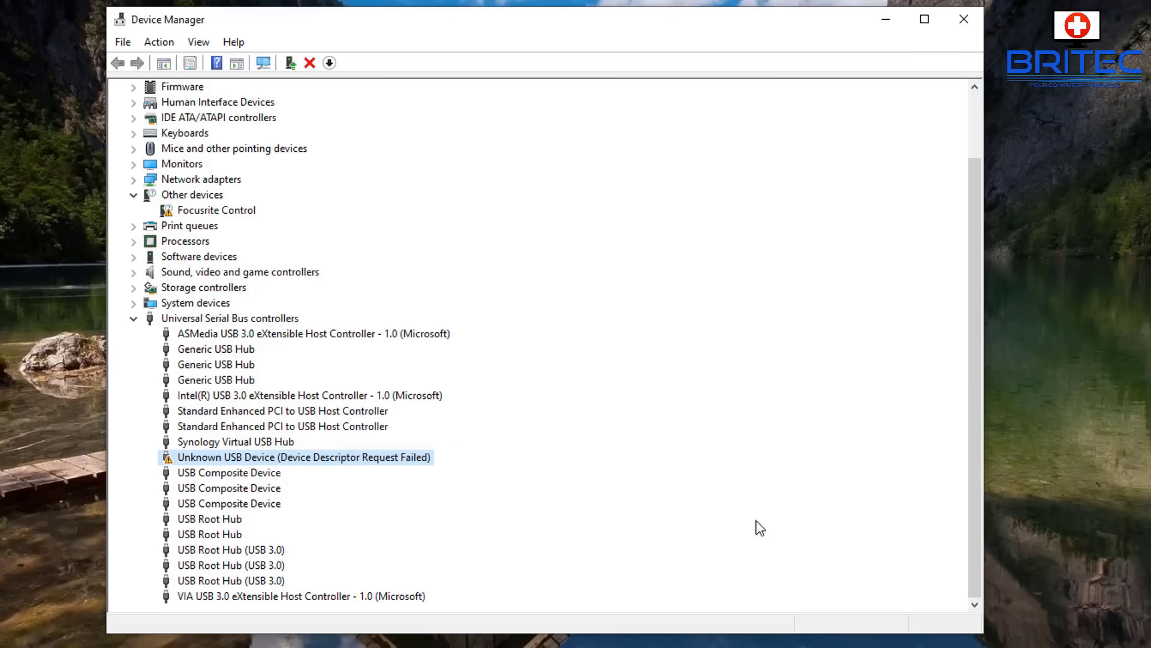
Check the list of available drivers on the computer for the Unknown USB Device, and cancel the driver update
{"action": "right_click", "coordinate": [299, 455]}
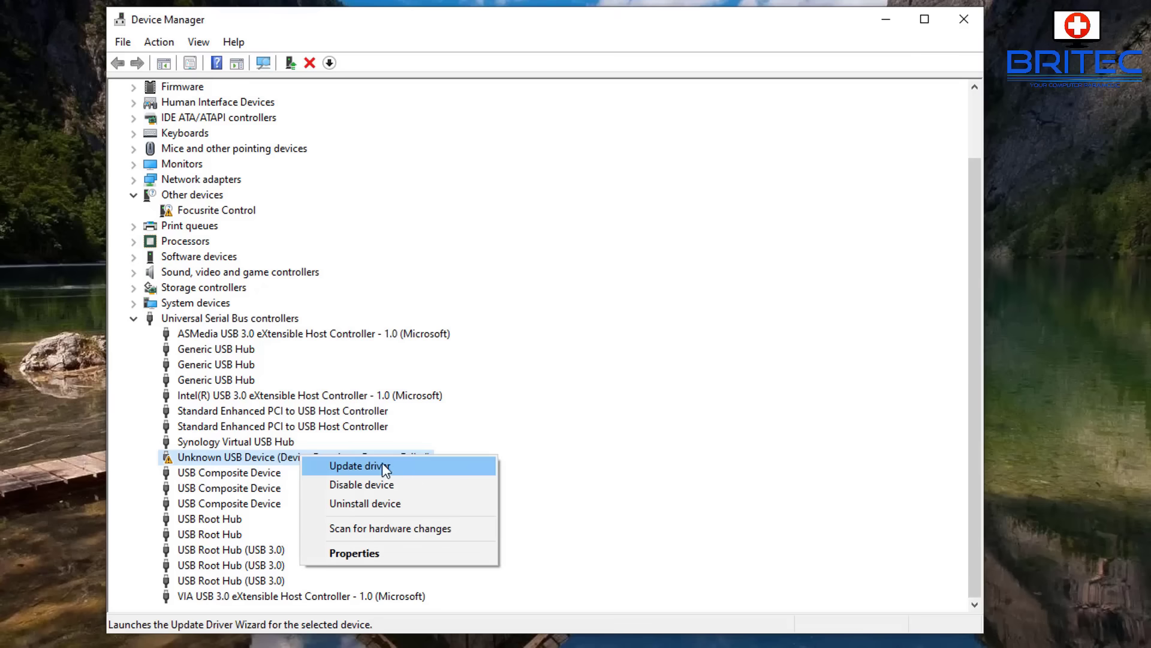
{"action": "left_click", "coordinate": [402, 470]}
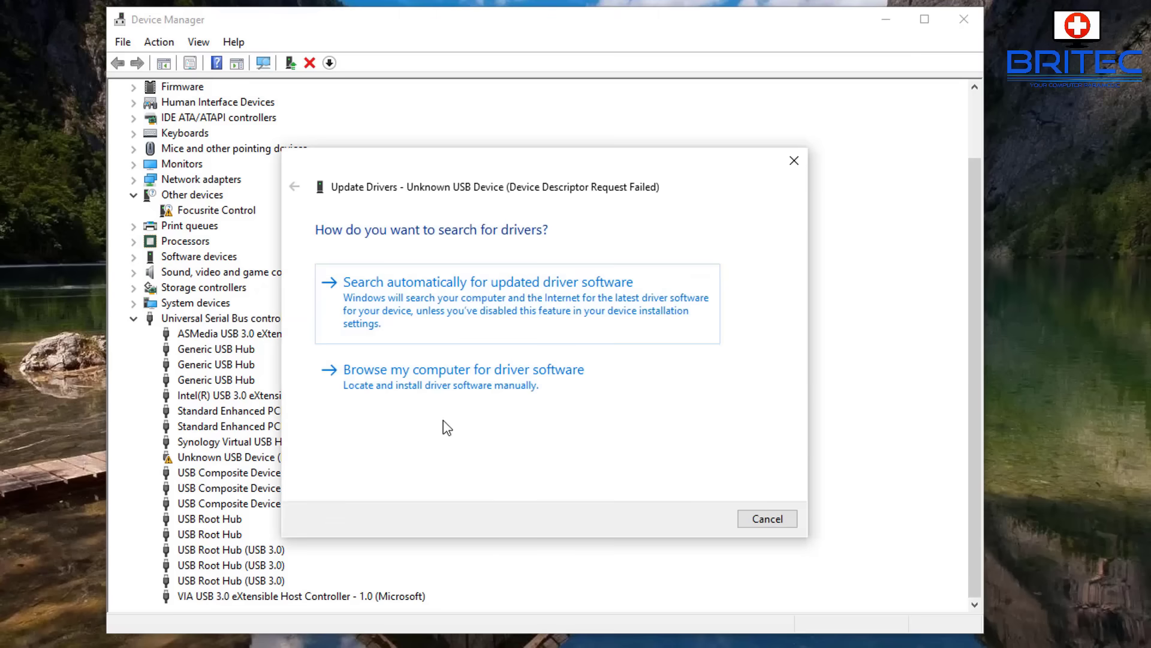
{"action": "left_click", "coordinate": [468, 392]}
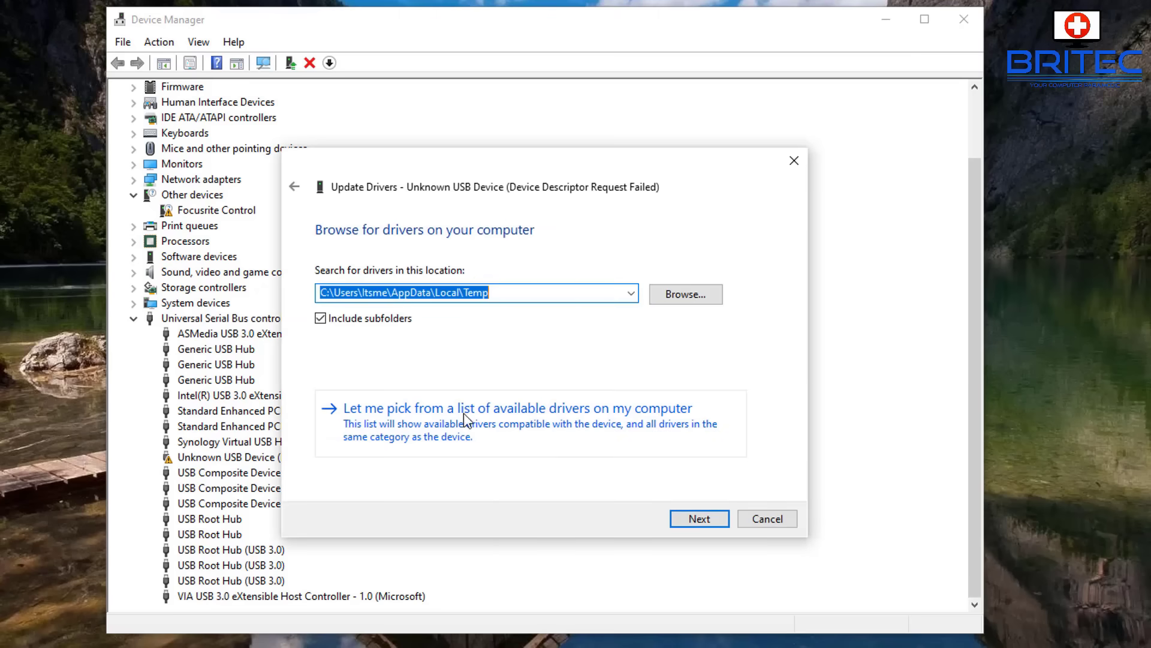
{"action": "left_click", "coordinate": [465, 432]}
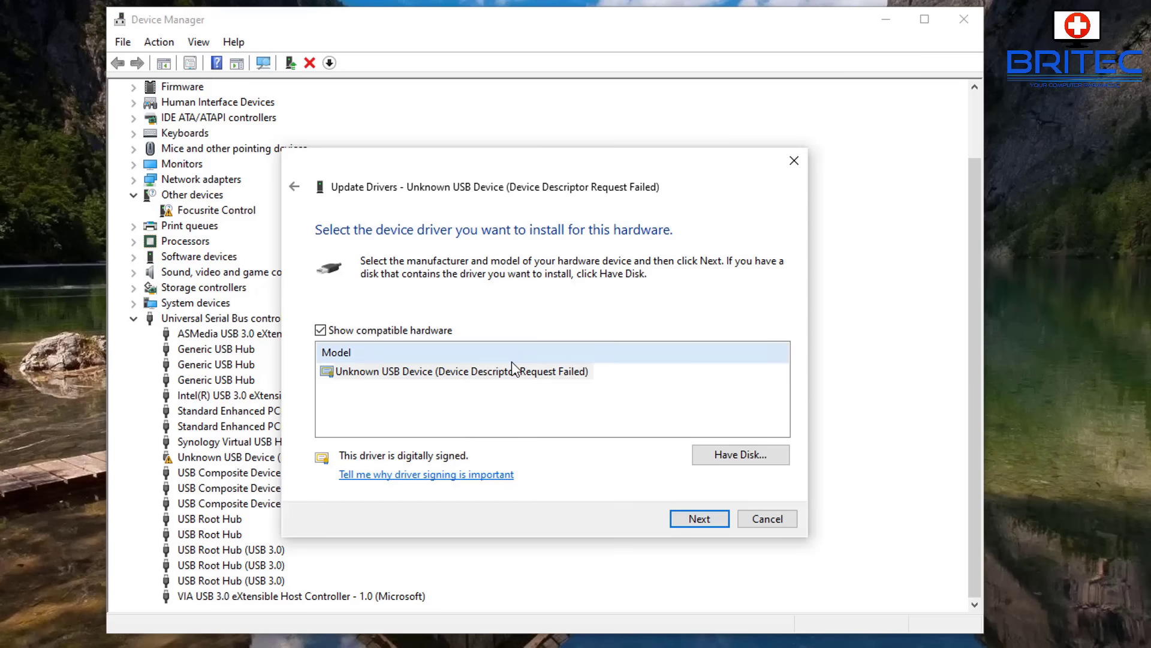
{"action": "left_click", "coordinate": [446, 371]}
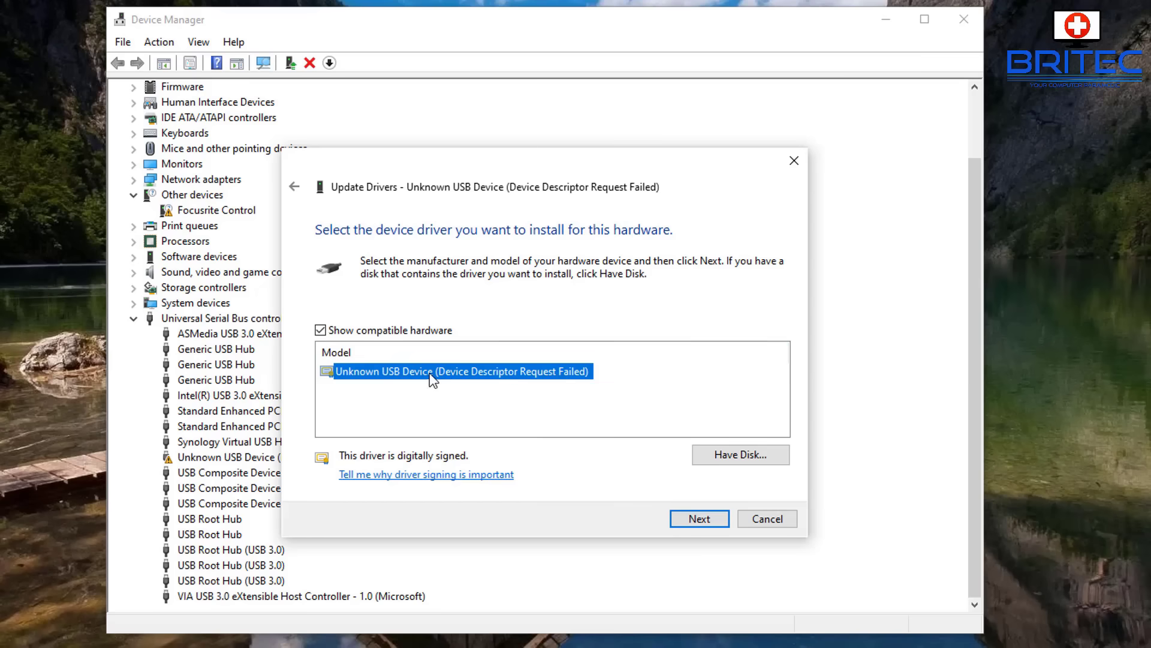
{"action": "left_click", "coordinate": [773, 518]}
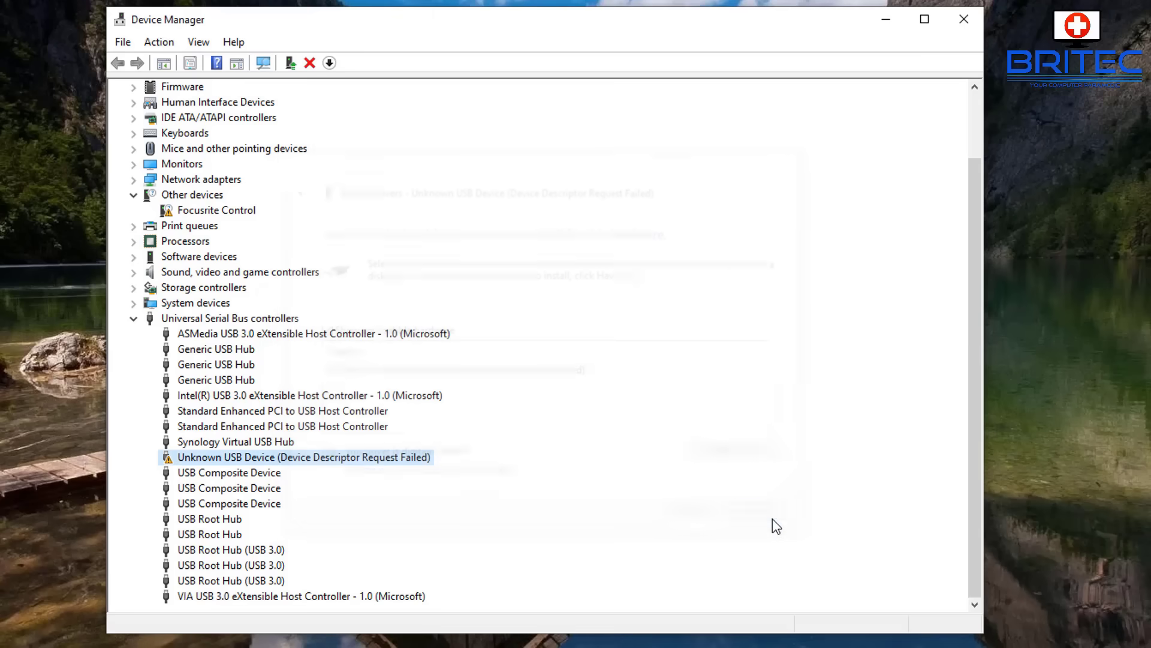
Open the properties of the Unknown USB Device and display its Hardware Ids property
{"action": "right_click", "coordinate": [294, 457]}
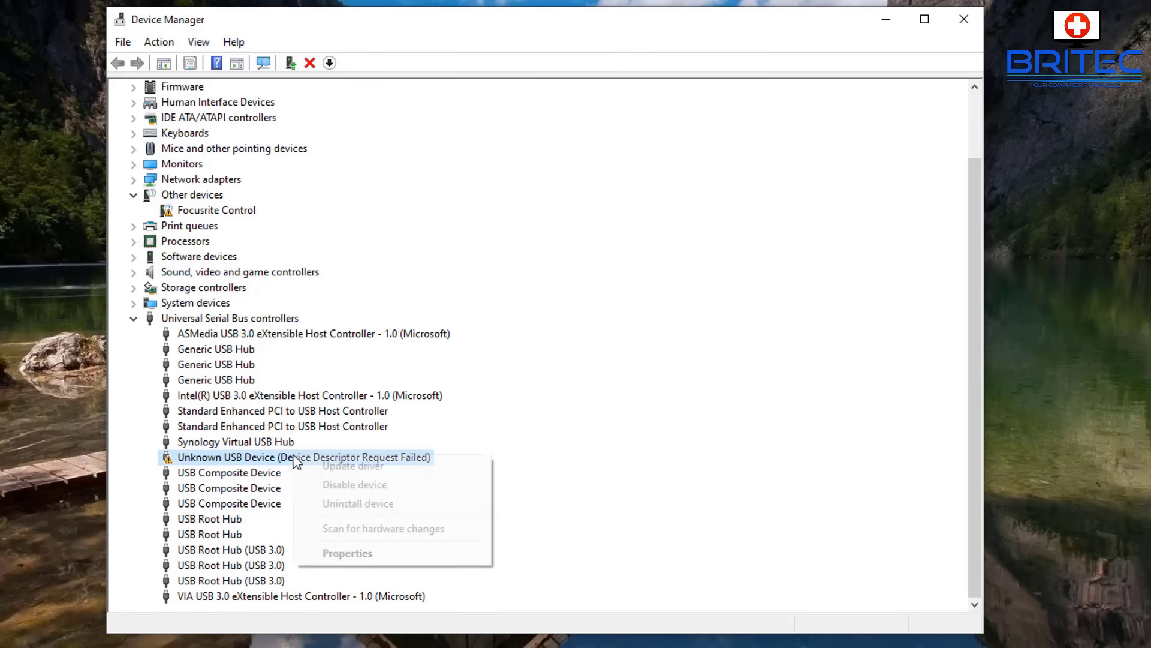
{"action": "left_click", "coordinate": [361, 552]}
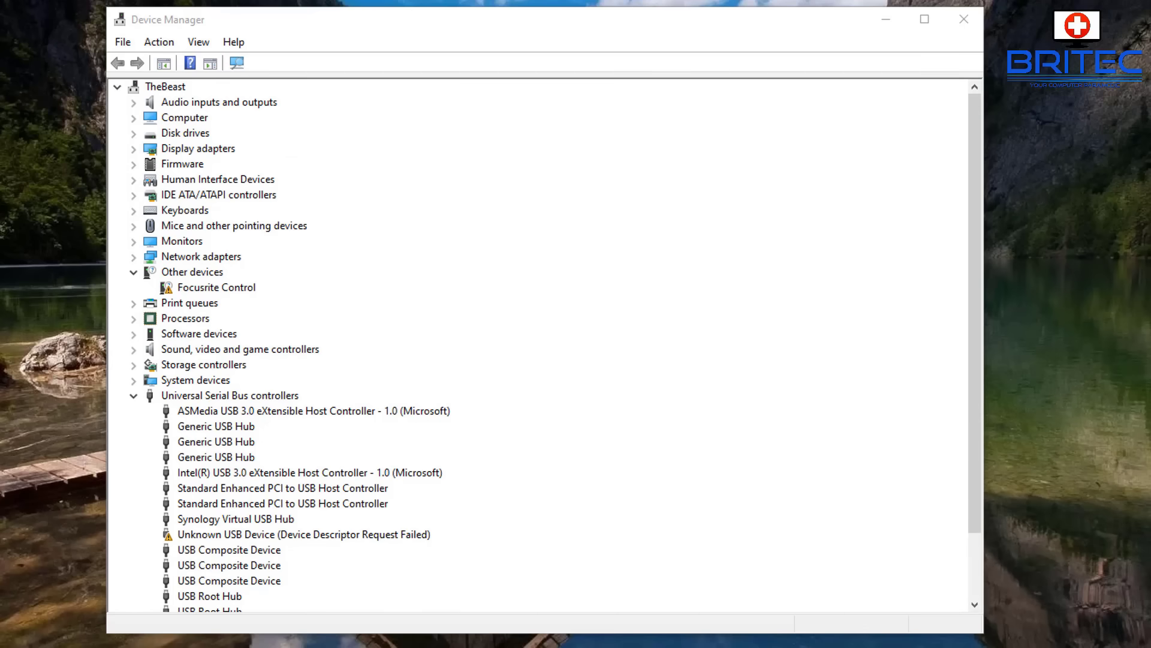
{"action": "left_click", "coordinate": [230, 534]}
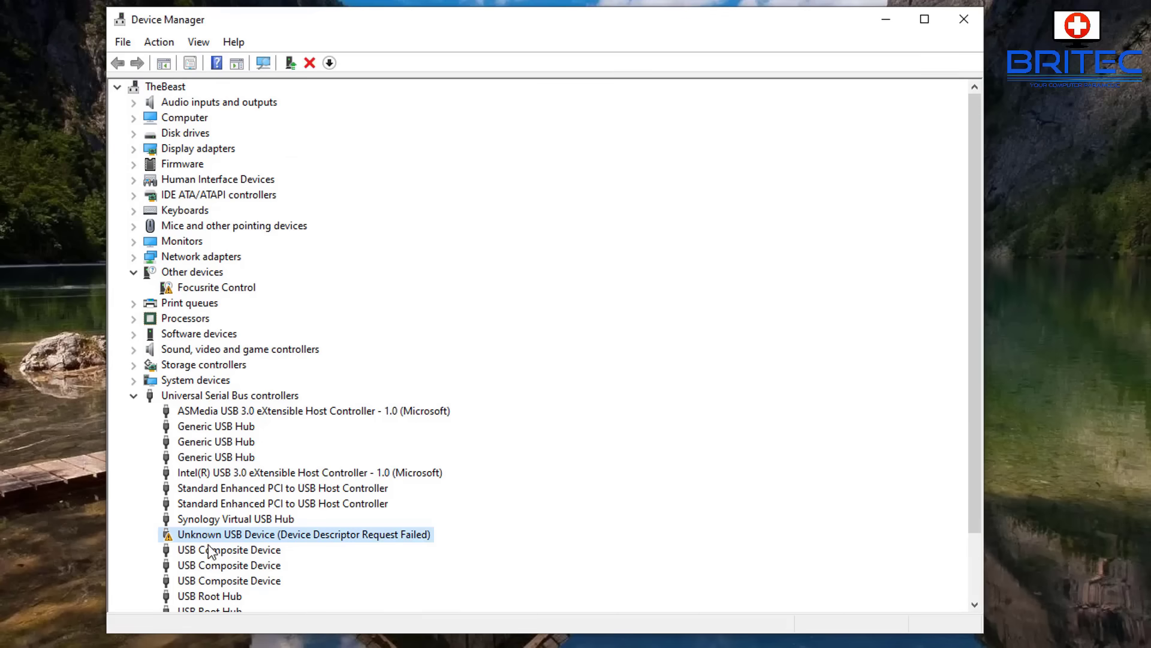
{"action": "right_click", "coordinate": [214, 535]}
{"action": "left_click", "coordinate": [264, 632]}
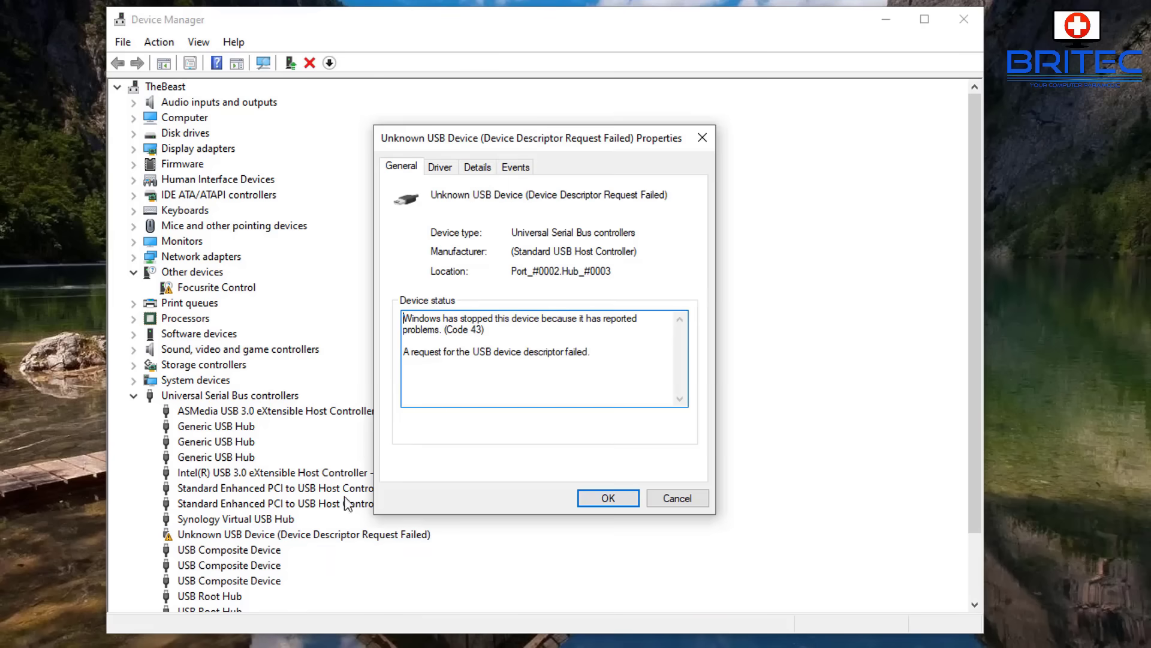
{"action": "left_click", "coordinate": [471, 168]}
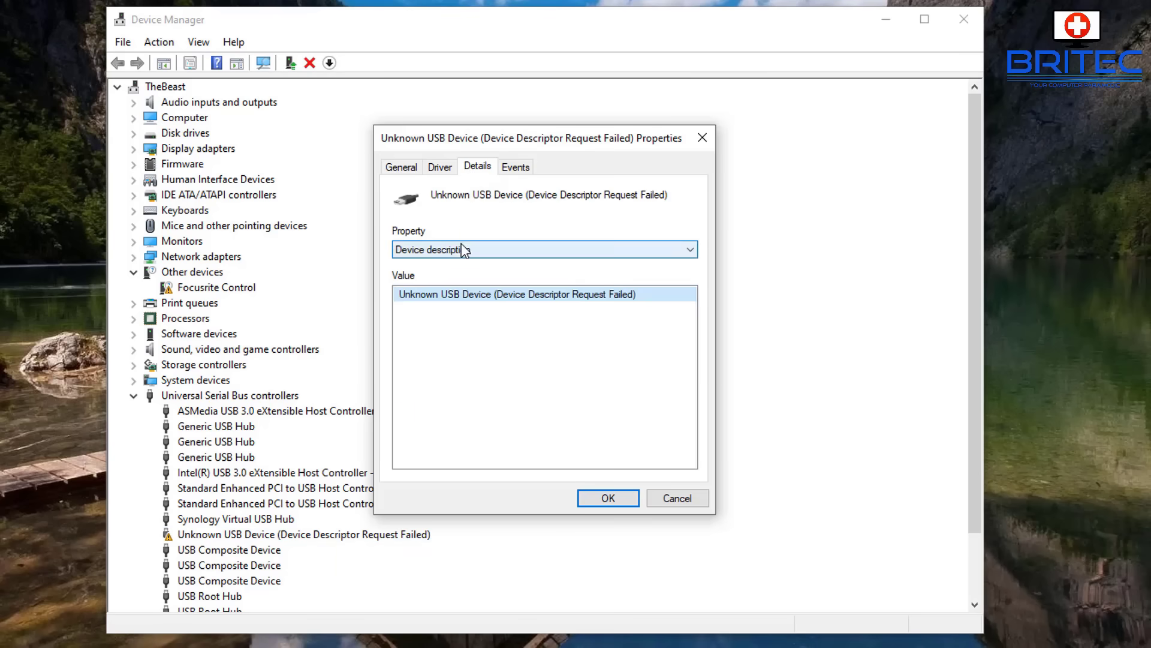
{"action": "left_click", "coordinate": [537, 249]}
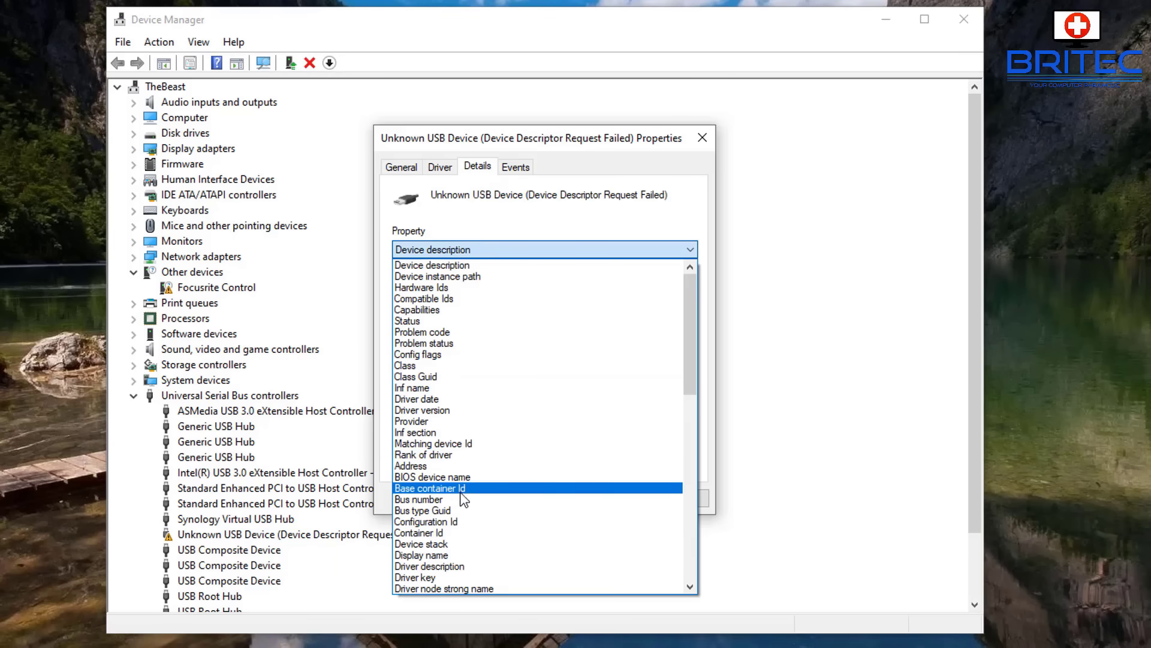
{"action": "left_click", "coordinate": [463, 288]}
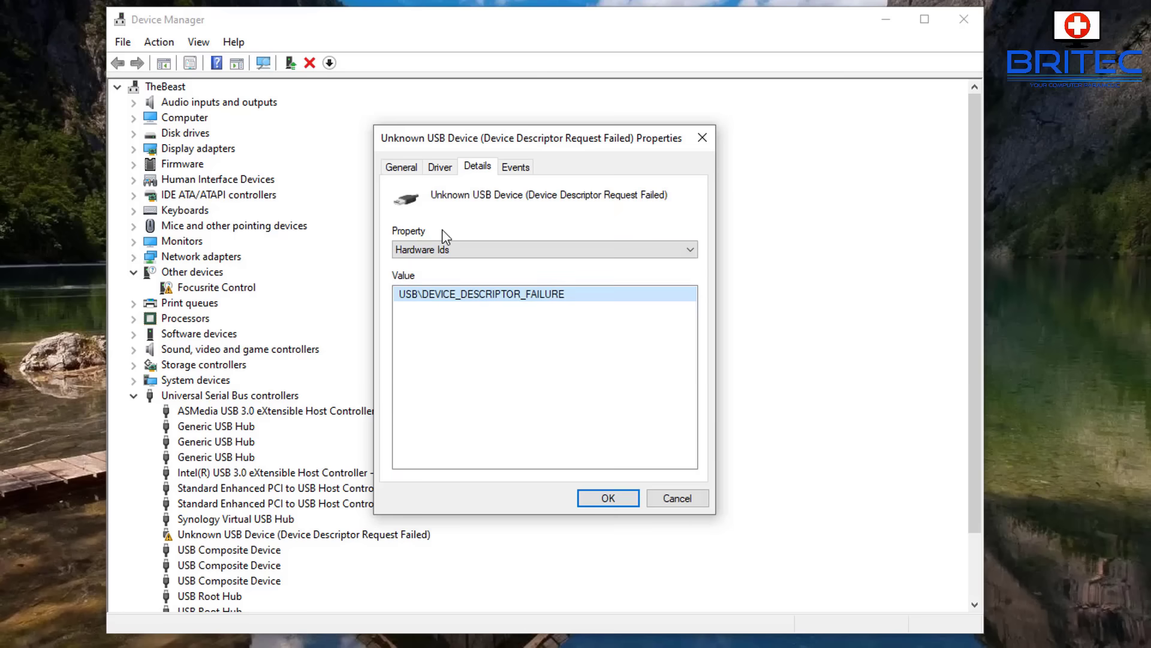
Uninstall the Unknown USB Device and scan the Universal Serial Bus controllers for hardware changes
{"action": "left_click", "coordinate": [440, 168]}
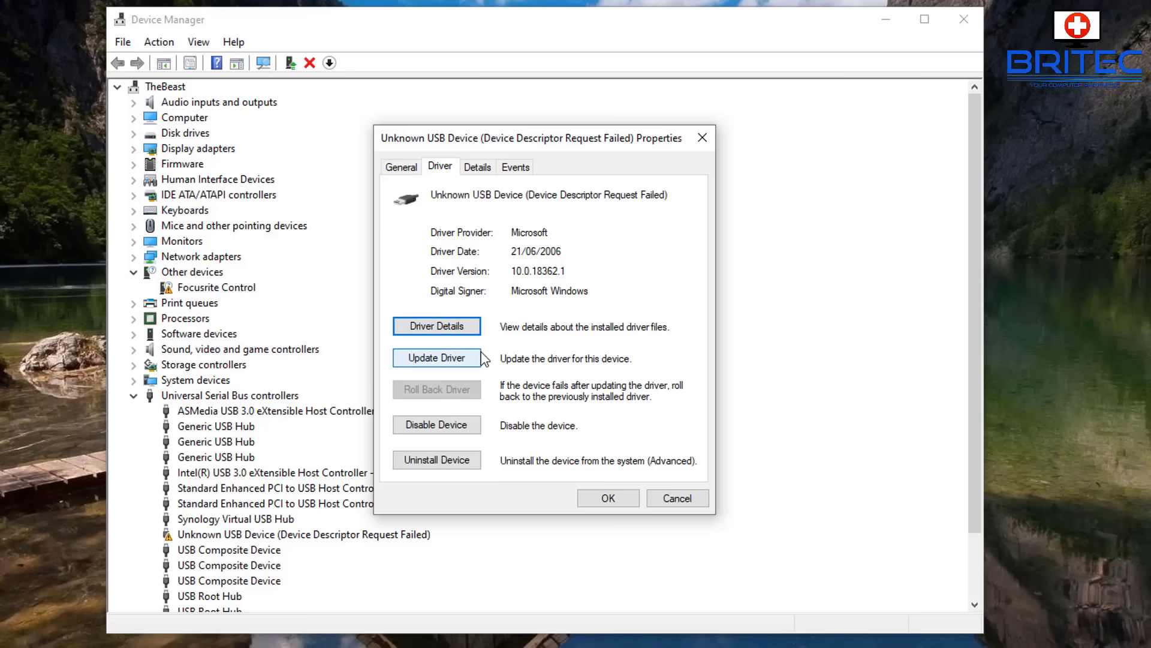
{"action": "left_click", "coordinate": [456, 463]}
{"action": "left_click", "coordinate": [606, 389]}
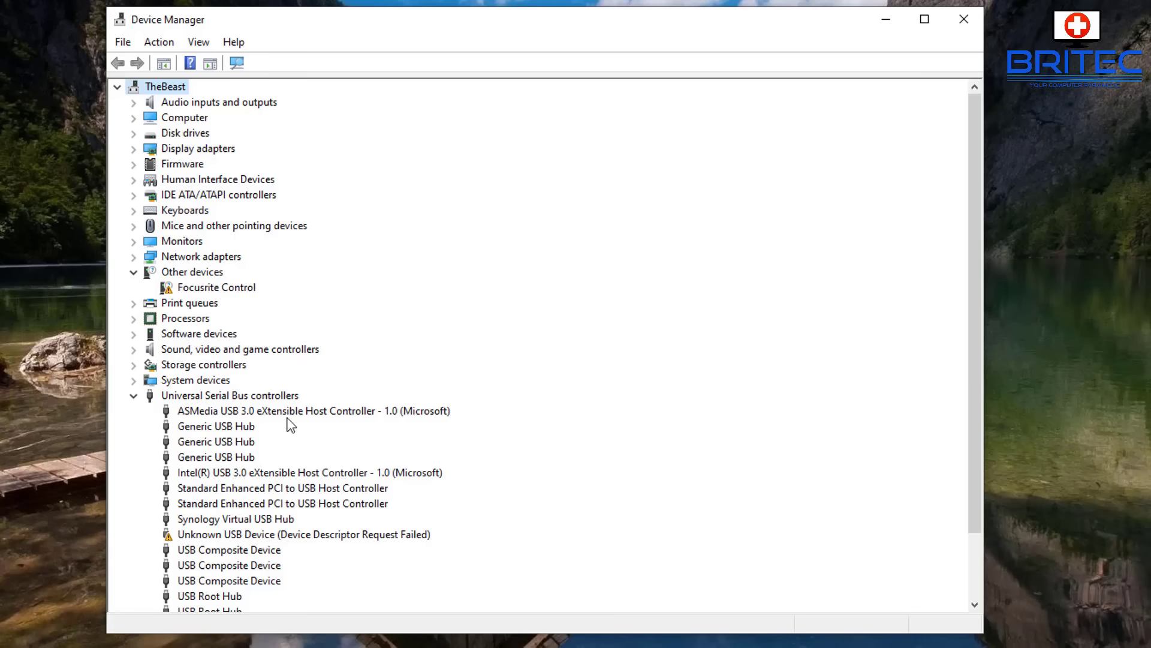
{"action": "right_click", "coordinate": [239, 396]}
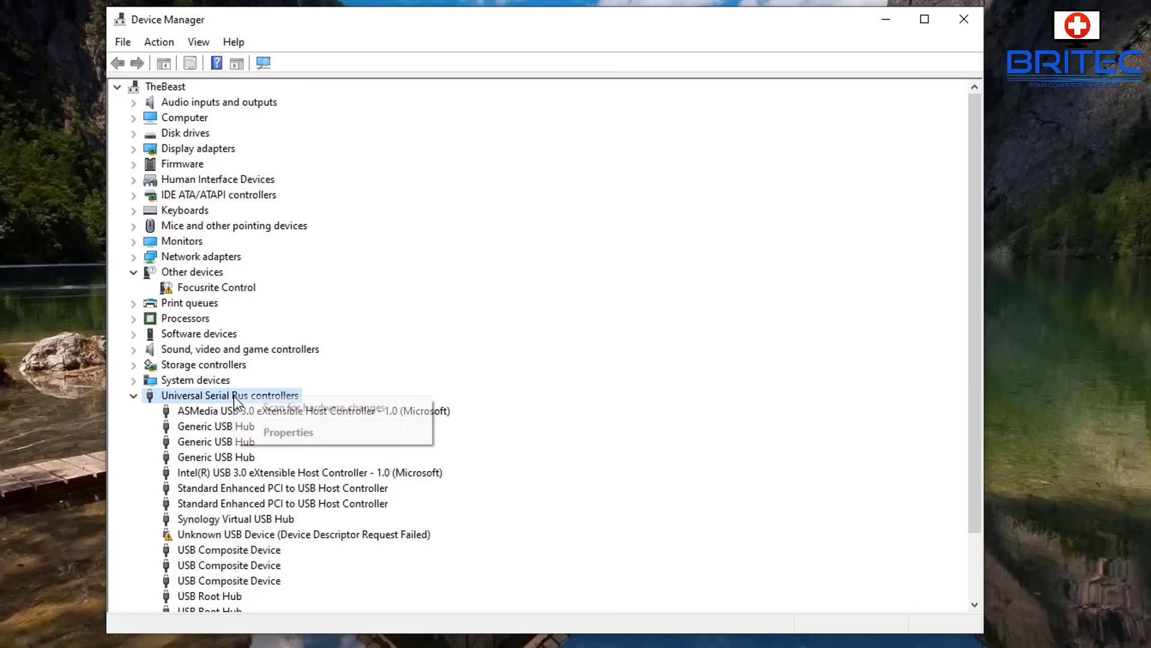
{"action": "left_click", "coordinate": [304, 410]}
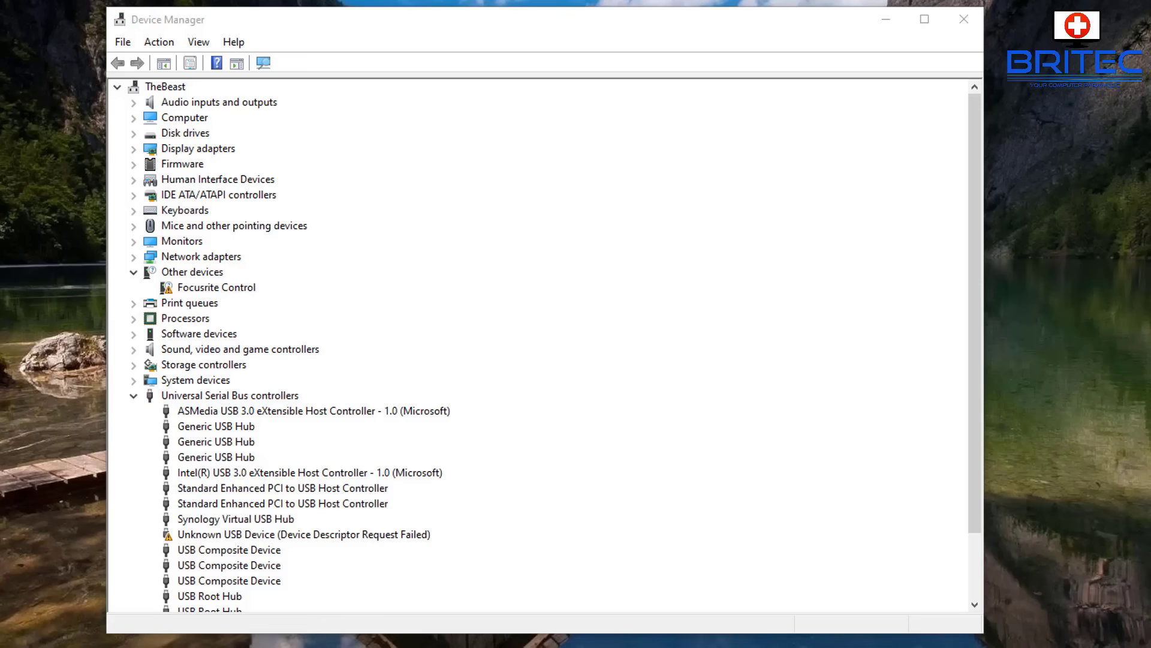
Open the properties of the Unknown USB Device again and highlight the device status message
{"action": "right_click", "coordinate": [245, 539]}
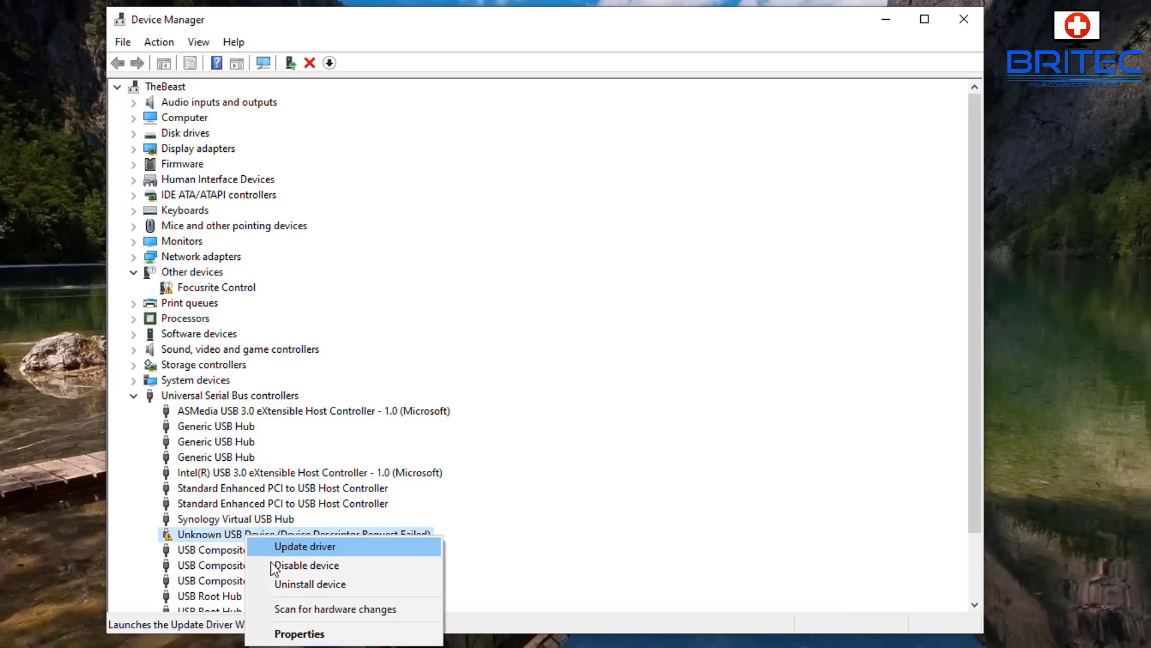
{"action": "left_click", "coordinate": [303, 630]}
{"action": "left_click_drag", "start_coordinate": [489, 333], "coordinate": [398, 322]}
{"action": "left_click", "coordinate": [398, 337]}
{"action": "key", "text": "shift+End"}
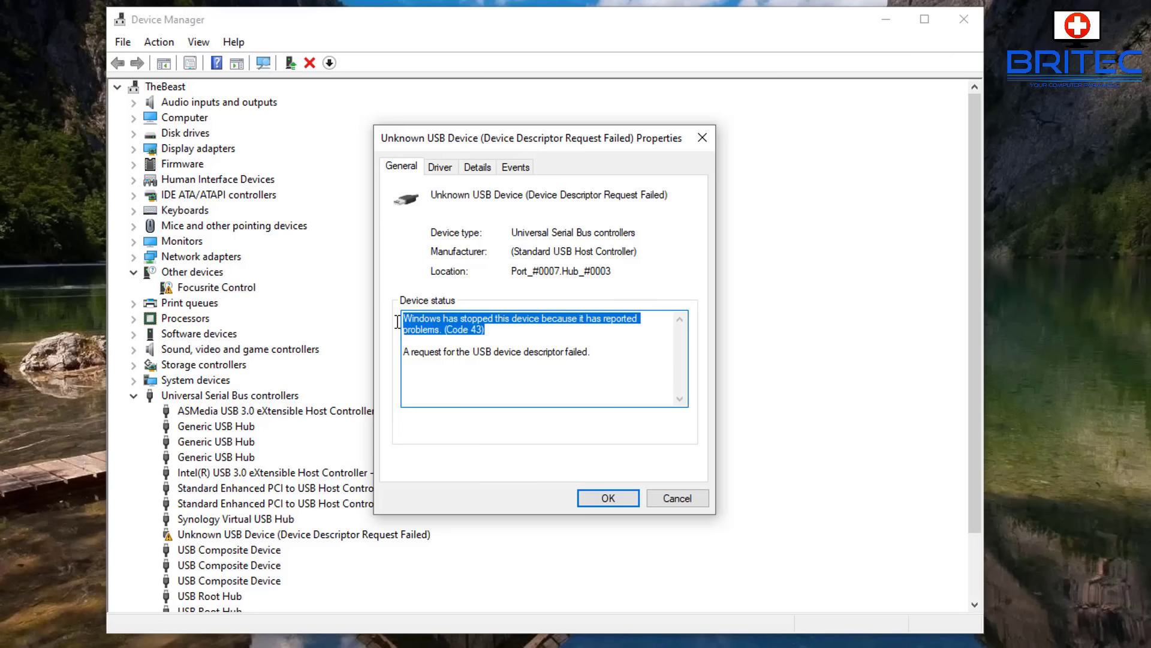
Review the device's driver, details and events, and copy the USB\VID_0000&PID_0002 device identifier from the event information
{"action": "left_click", "coordinate": [441, 168]}
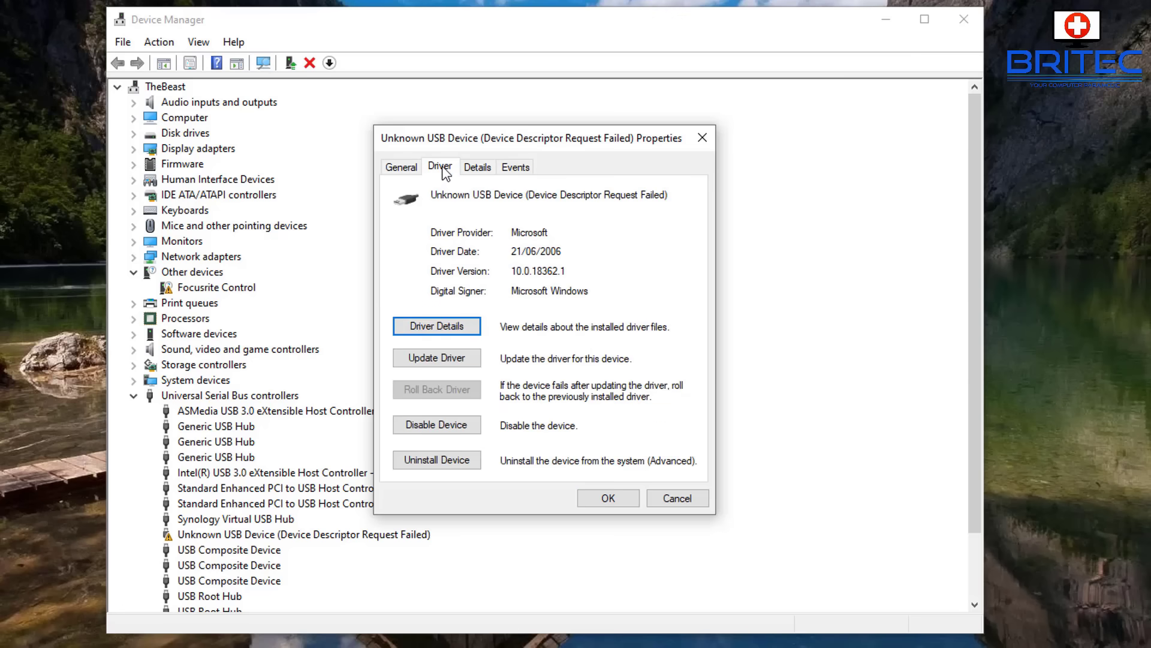
{"action": "left_click", "coordinate": [476, 168]}
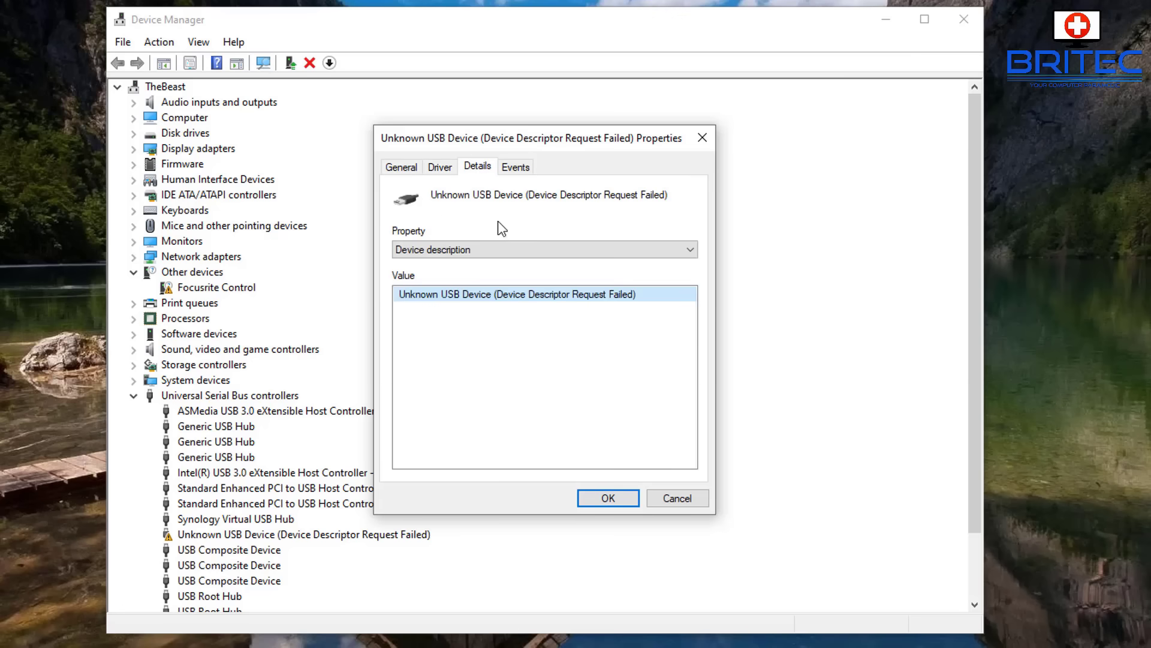
{"action": "left_click", "coordinate": [514, 168]}
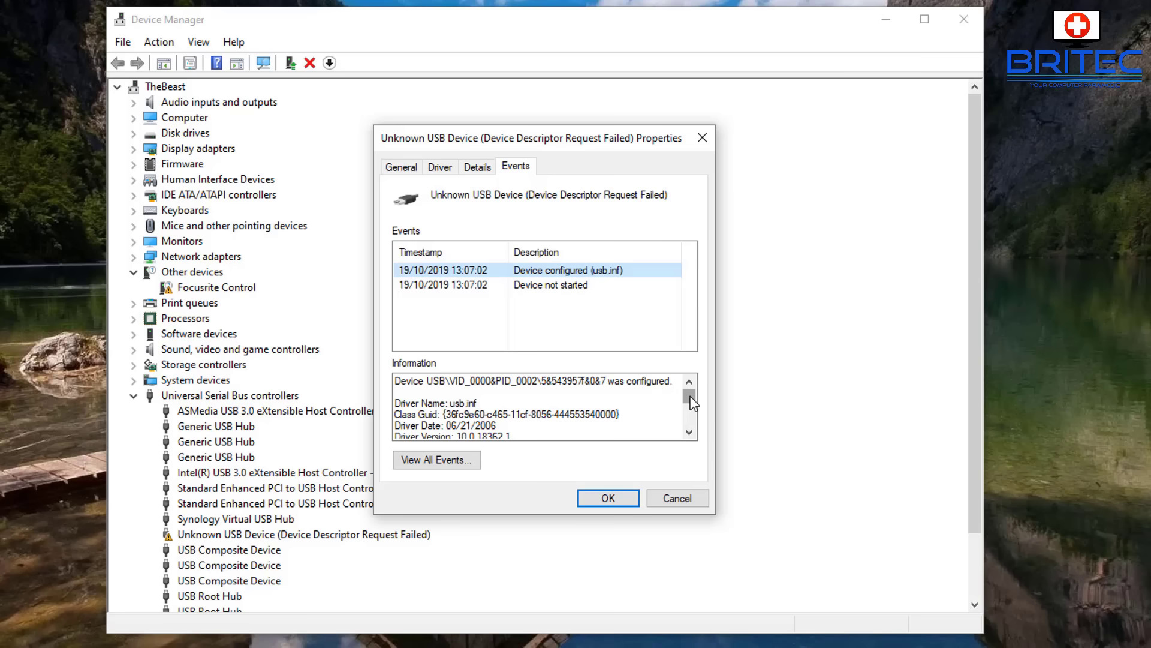
{"action": "mouse_move", "coordinate": [691, 397]}
{"action": "left_mouse_down"}
{"action": "mouse_move", "coordinate": [694, 422]}
{"action": "mouse_move", "coordinate": [690, 389]}
{"action": "left_mouse_up"}
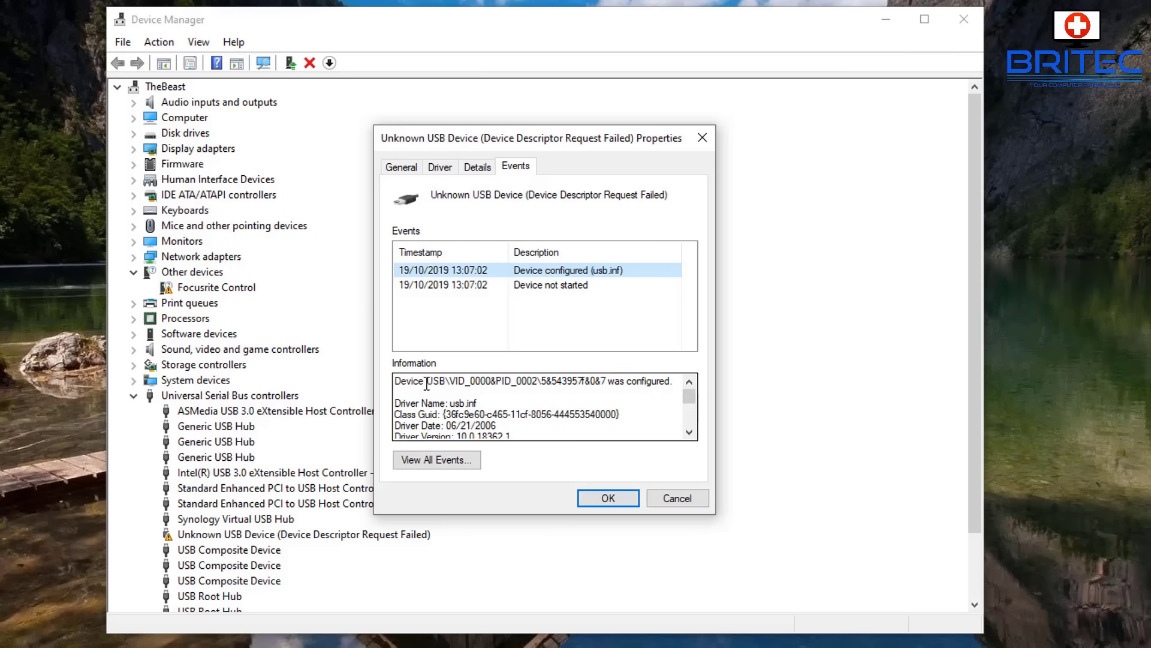
{"action": "left_click_drag", "start_coordinate": [425, 380], "coordinate": [606, 381]}
{"action": "right_click", "coordinate": [593, 379]}
{"action": "left_click", "coordinate": [631, 433]}
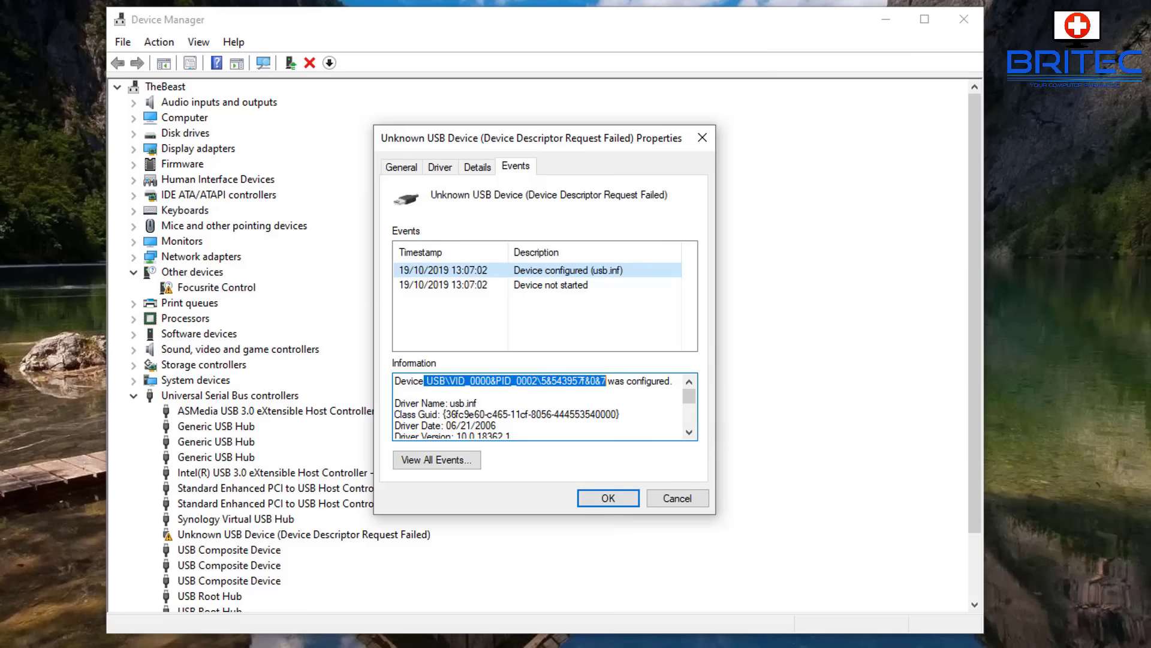
Switch to Chrome and download the Windows version of HUAWEI HiSuite from the Huawei support page
{"action": "key", "text": "alt+Tab"}
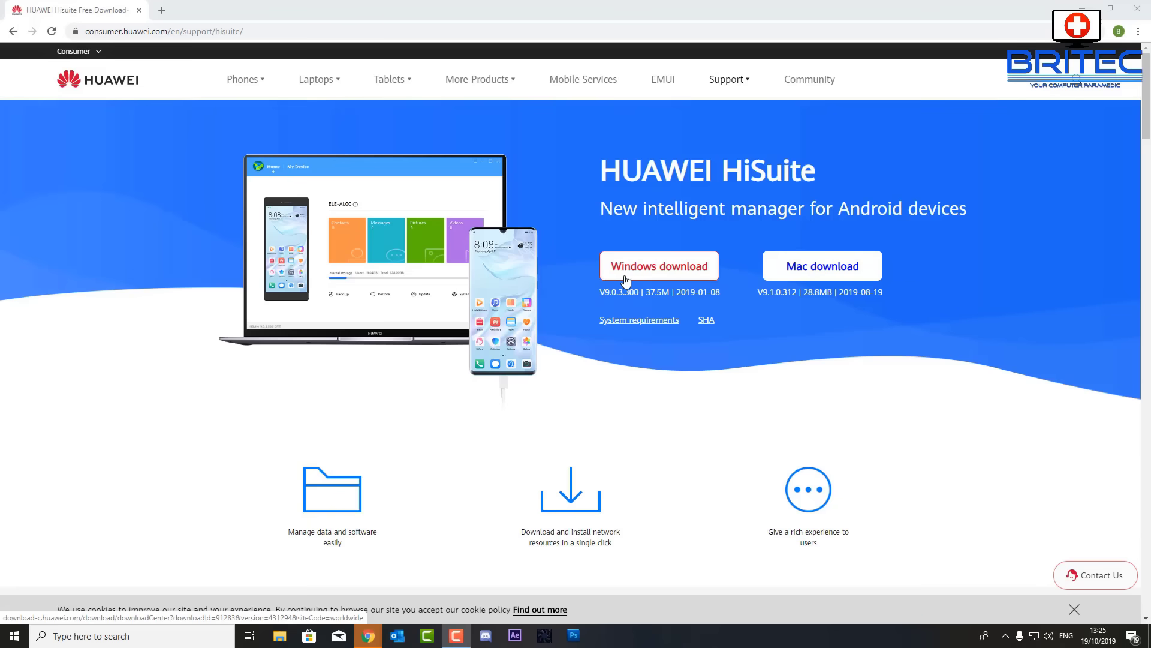
{"action": "left_click", "coordinate": [644, 280]}
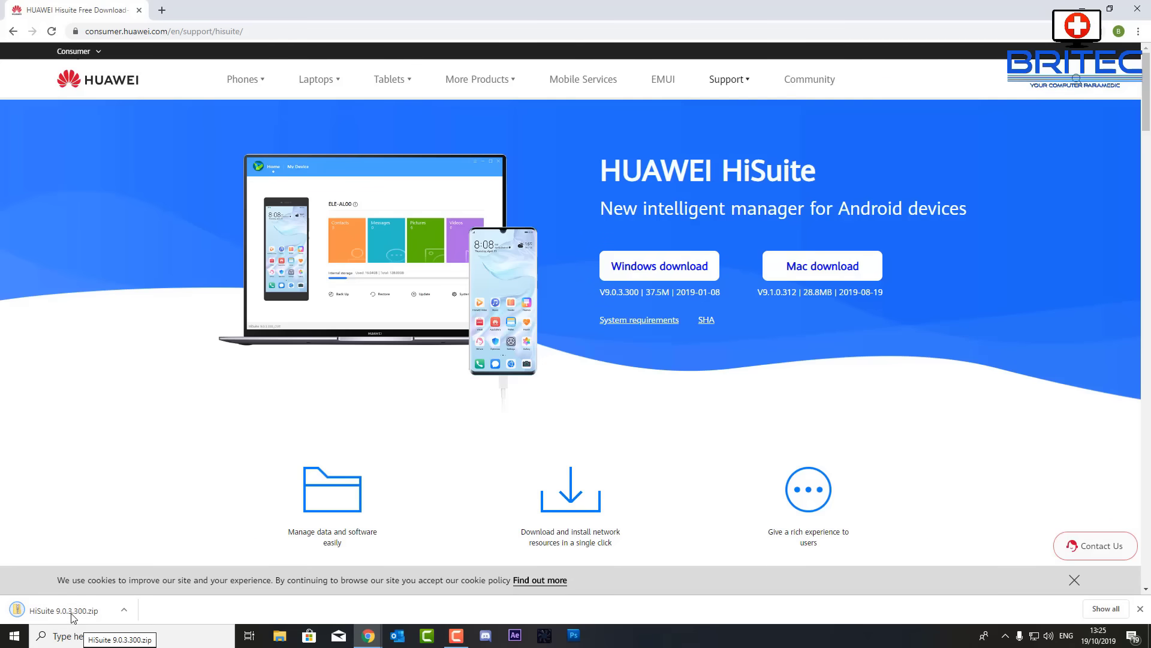
Open the downloaded HiSuite 9.0.3.300.zip, run HiSuite_9.0.3.300_OVE.exe without extracting it, and allow it through ZoneAlarm
{"action": "left_click", "coordinate": [72, 610]}
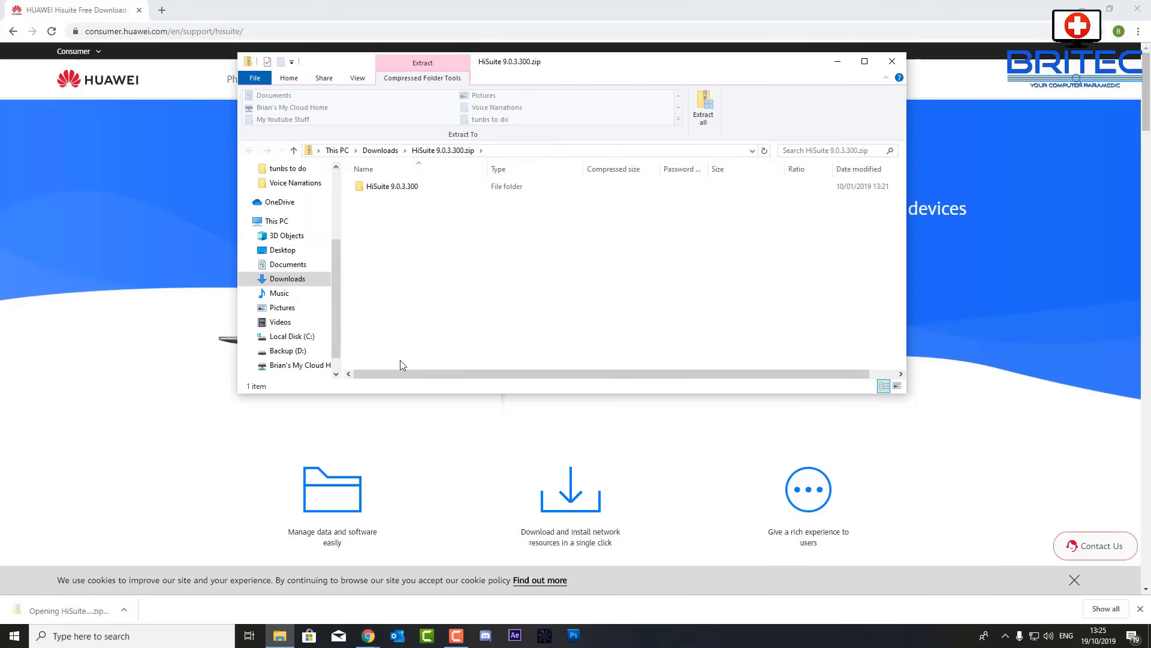
{"action": "left_click", "coordinate": [395, 187]}
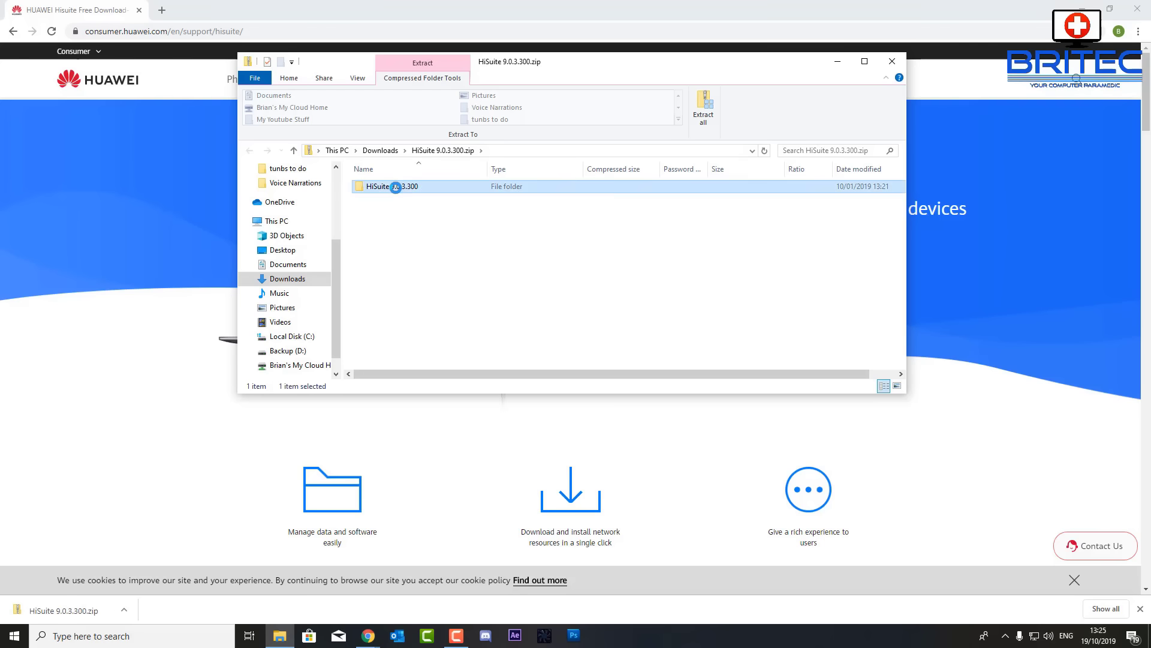
{"action": "double_click", "coordinate": [396, 186]}
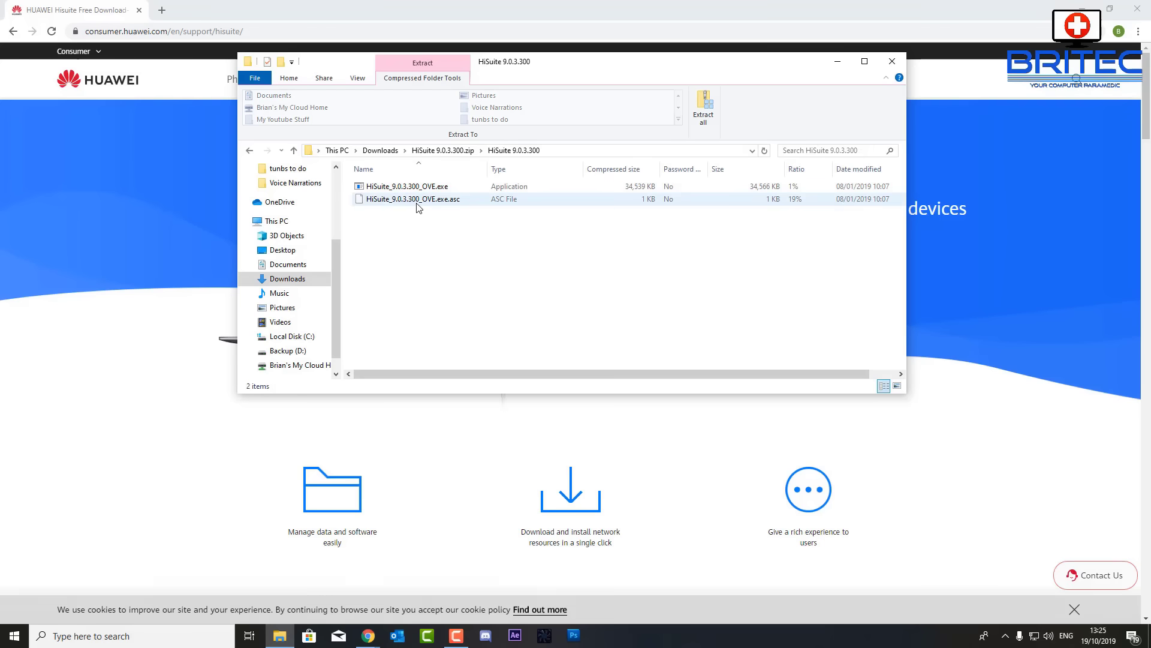
{"action": "double_click", "coordinate": [412, 187]}
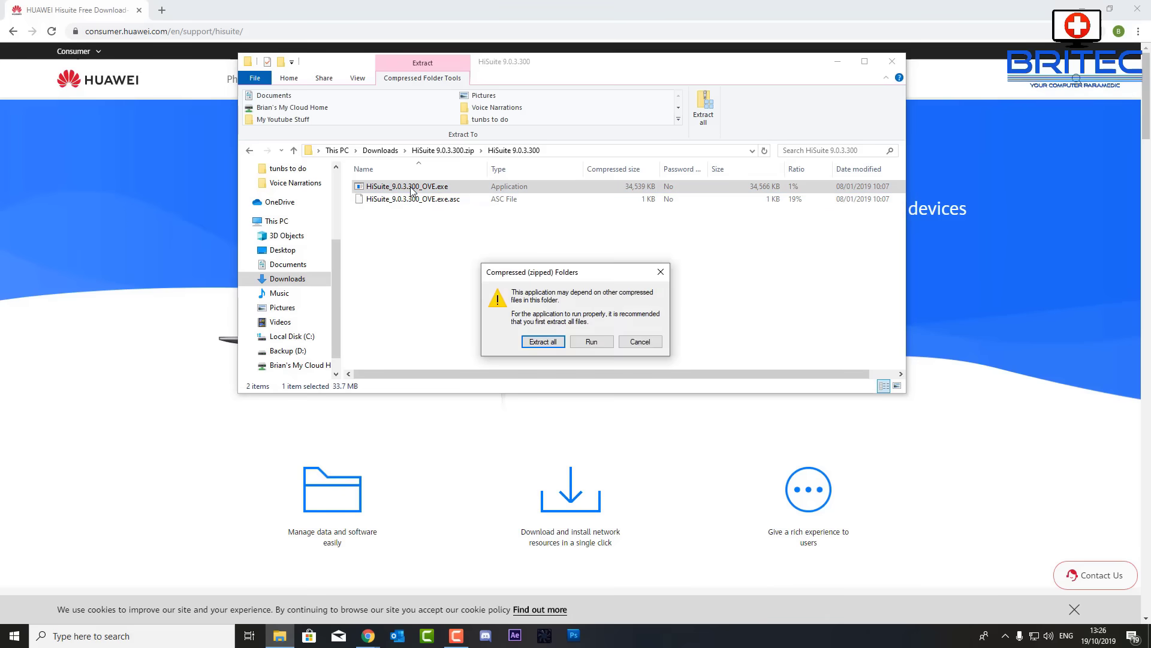
{"action": "left_click", "coordinate": [587, 345]}
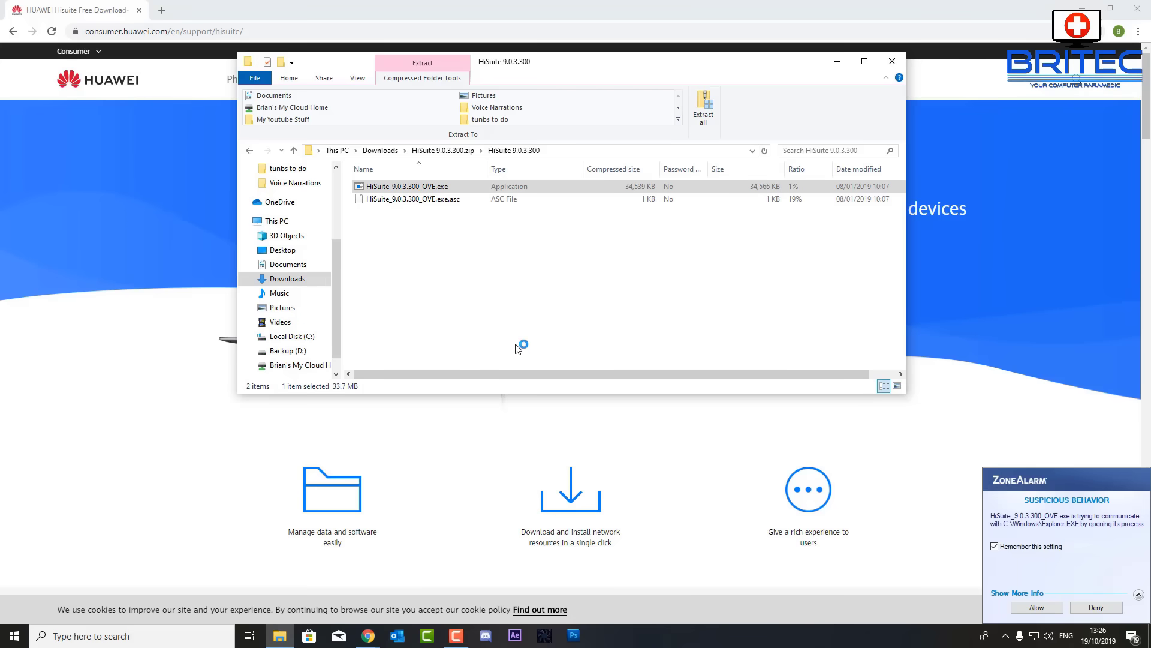
{"action": "left_click", "coordinate": [1036, 608]}
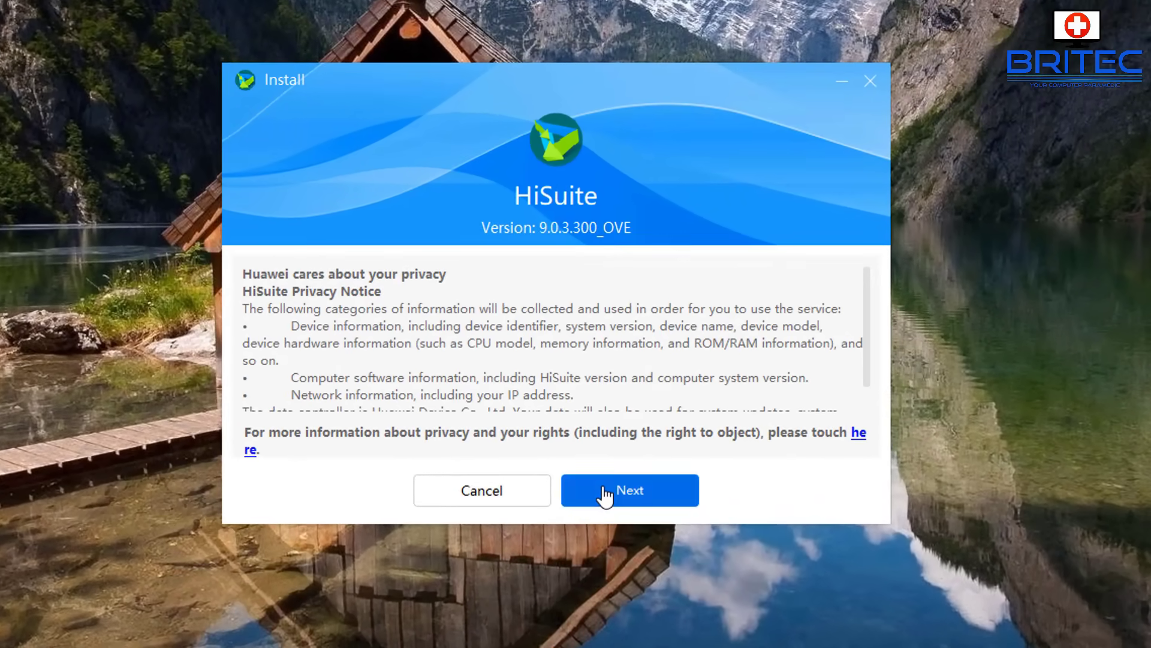
Accept the HiSuite privacy notice, install the program and start it
{"action": "left_click", "coordinate": [604, 495]}
{"action": "left_click", "coordinate": [619, 497]}
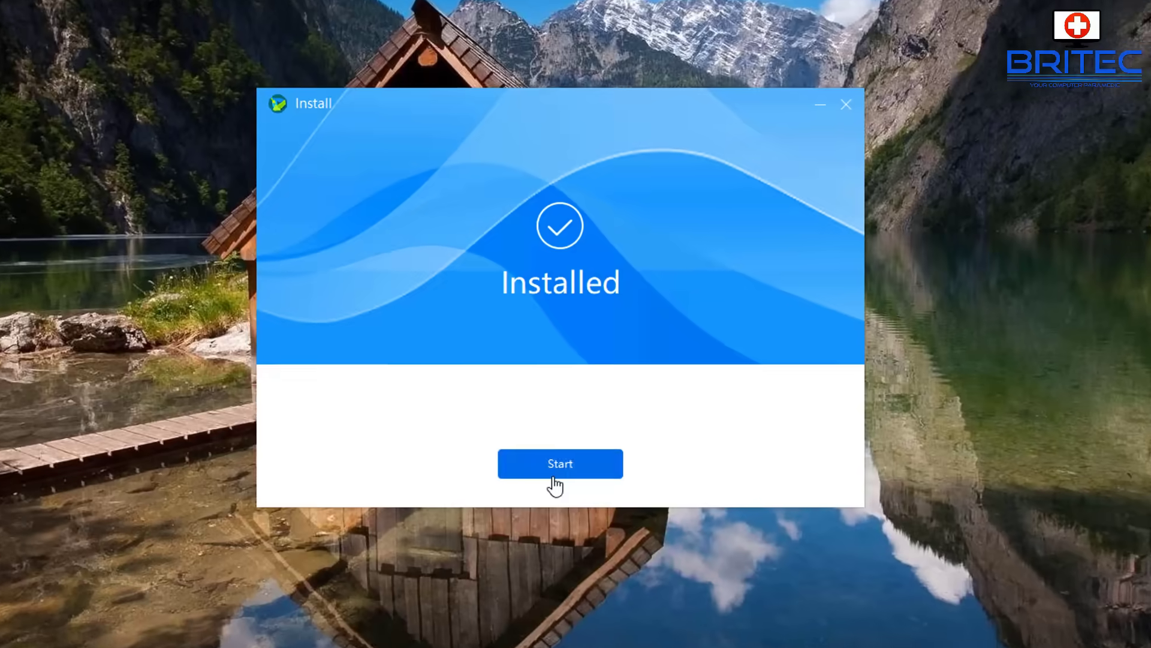
{"action": "left_click", "coordinate": [555, 476]}
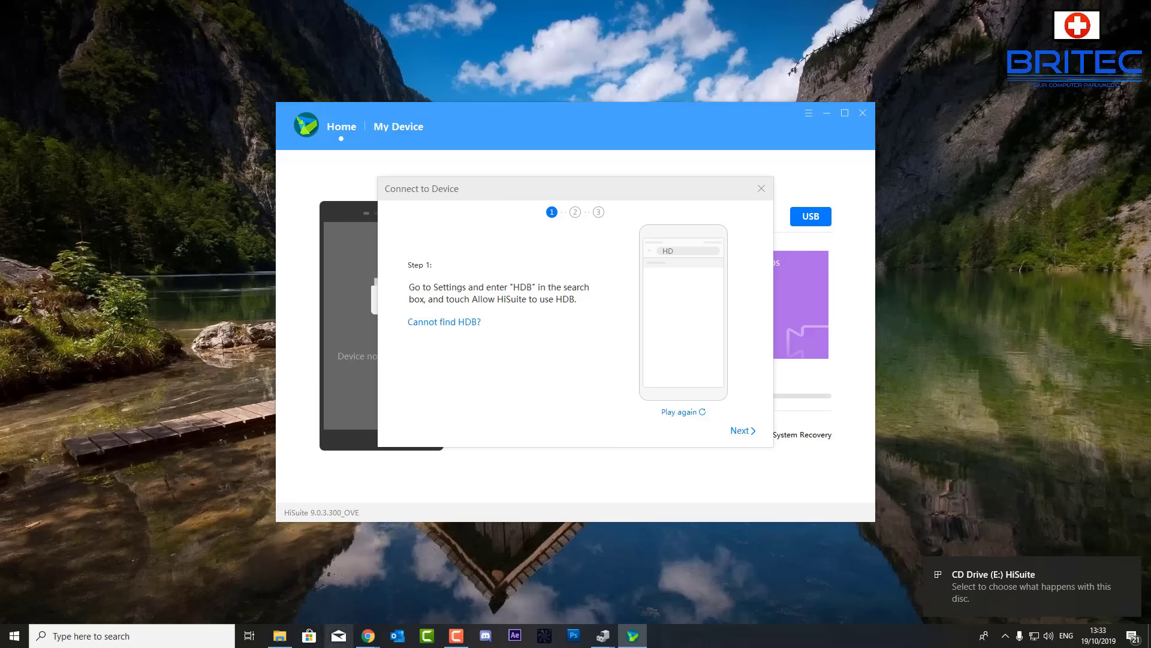
Switch to Device Manager and cancel the pending driver update for the Unknown USB Device
{"action": "mouse_move", "coordinate": [602, 635]}
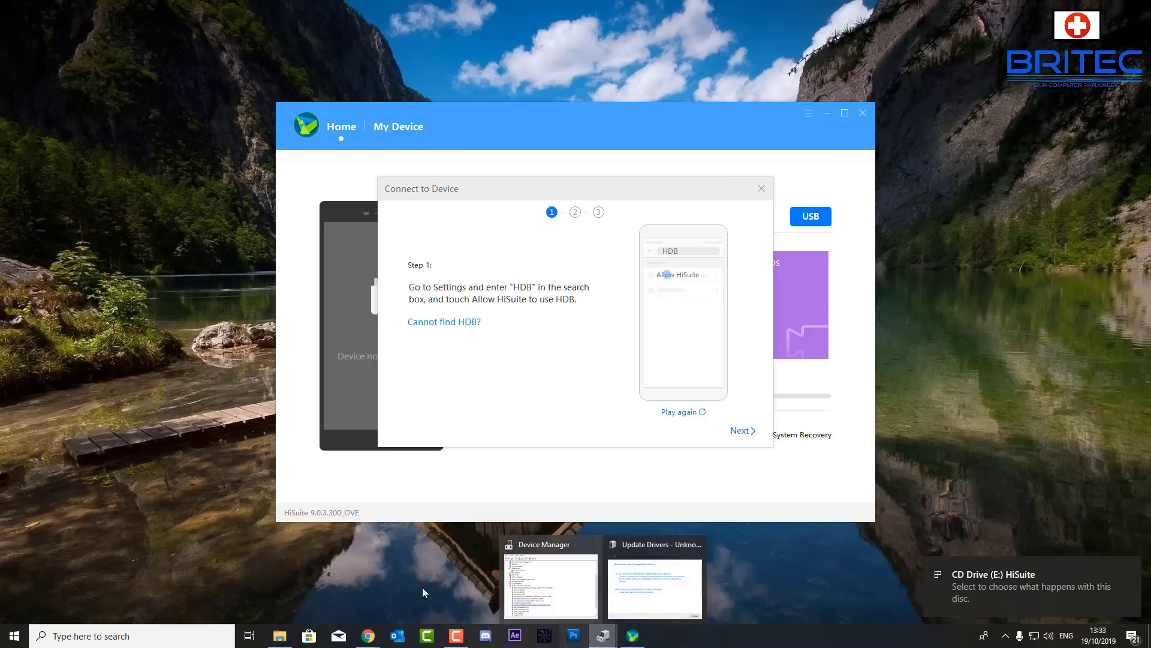
{"action": "left_click", "coordinate": [552, 589]}
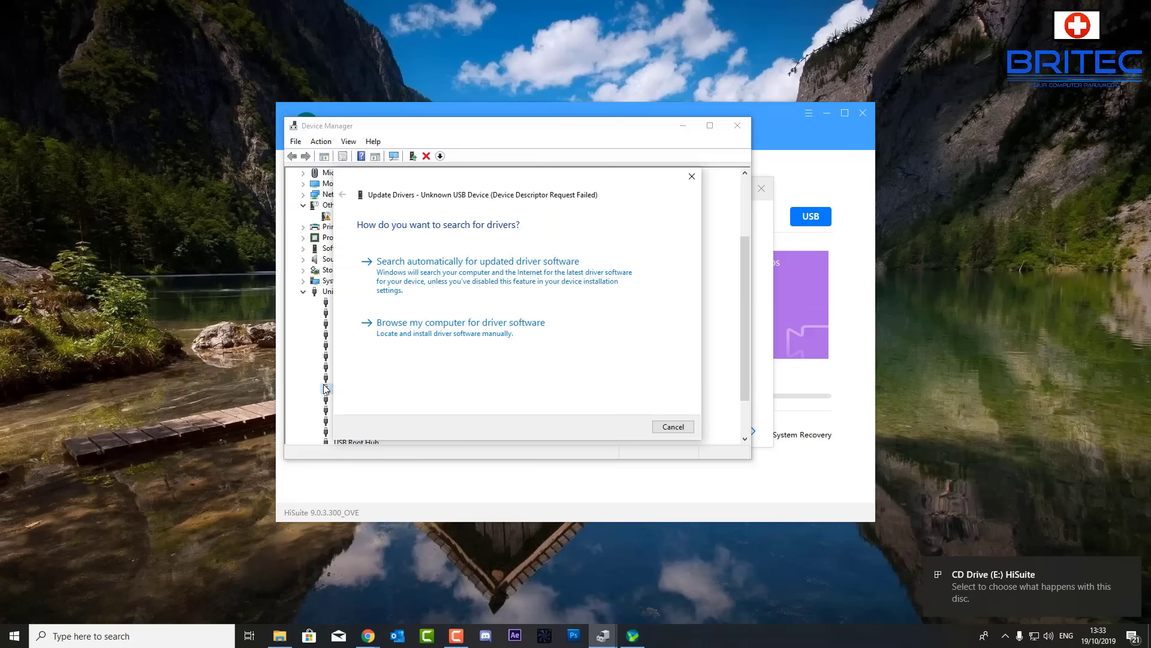
{"action": "left_click", "coordinate": [673, 427]}
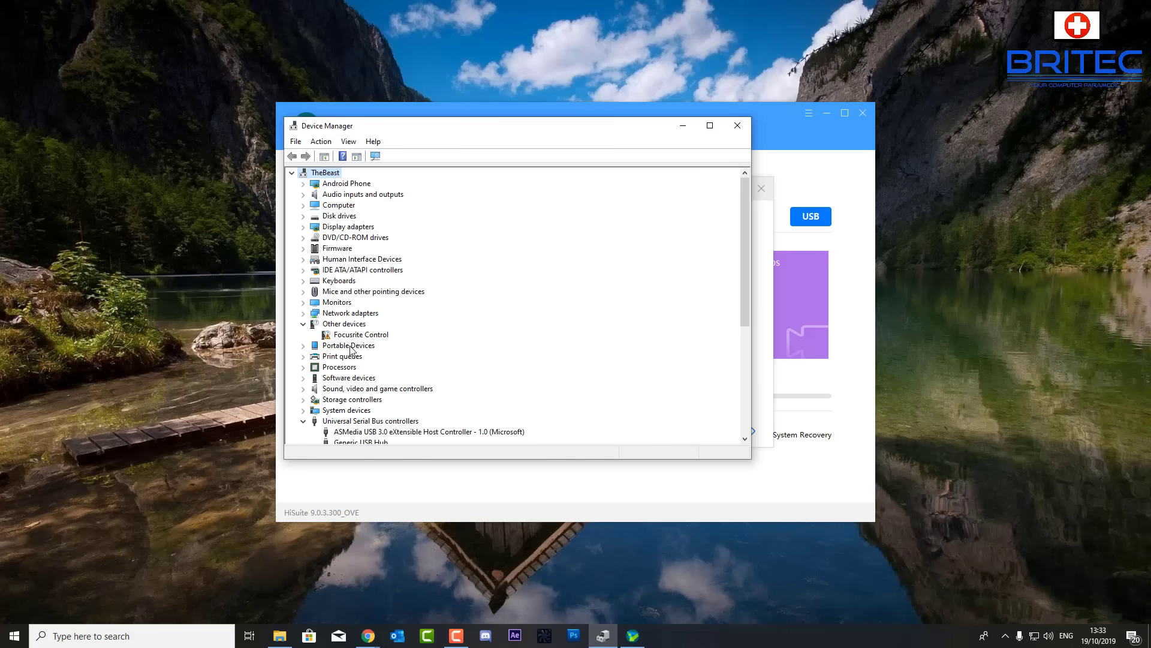
Check the Universal Serial Bus controllers for unknown devices, and close Device Manager and HiSuite's Connect to Device guide
{"action": "scroll", "coordinate": [370, 372], "scroll_direction": "down", "scroll_amount": 3}
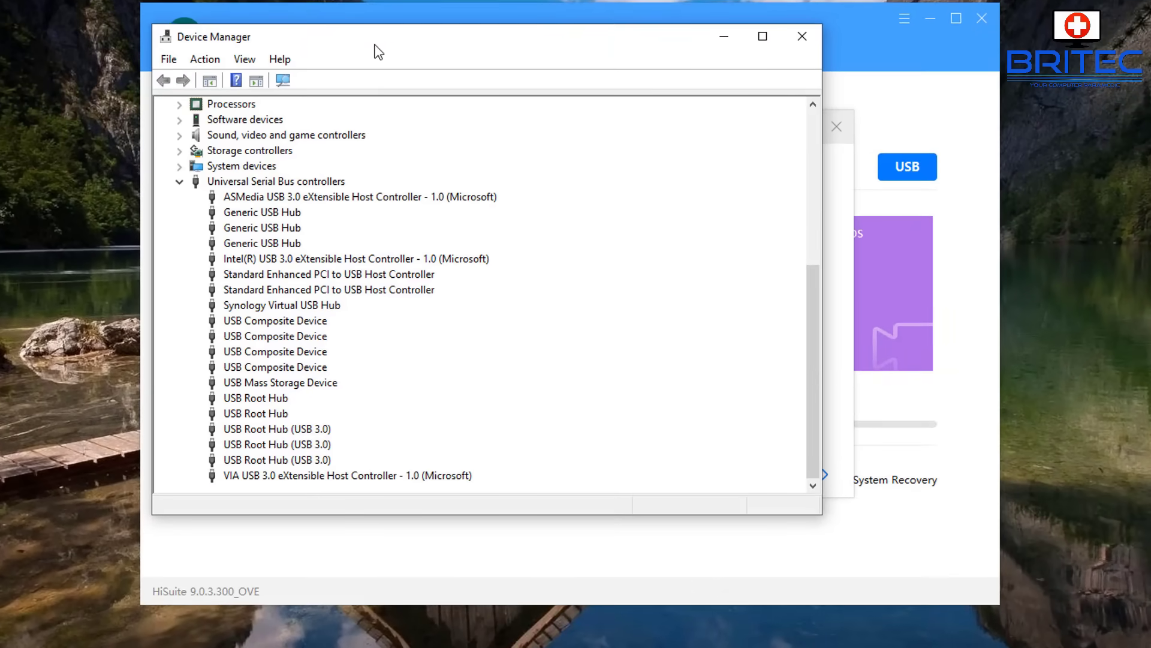
{"action": "left_click_drag", "start_coordinate": [387, 54], "coordinate": [458, 111]}
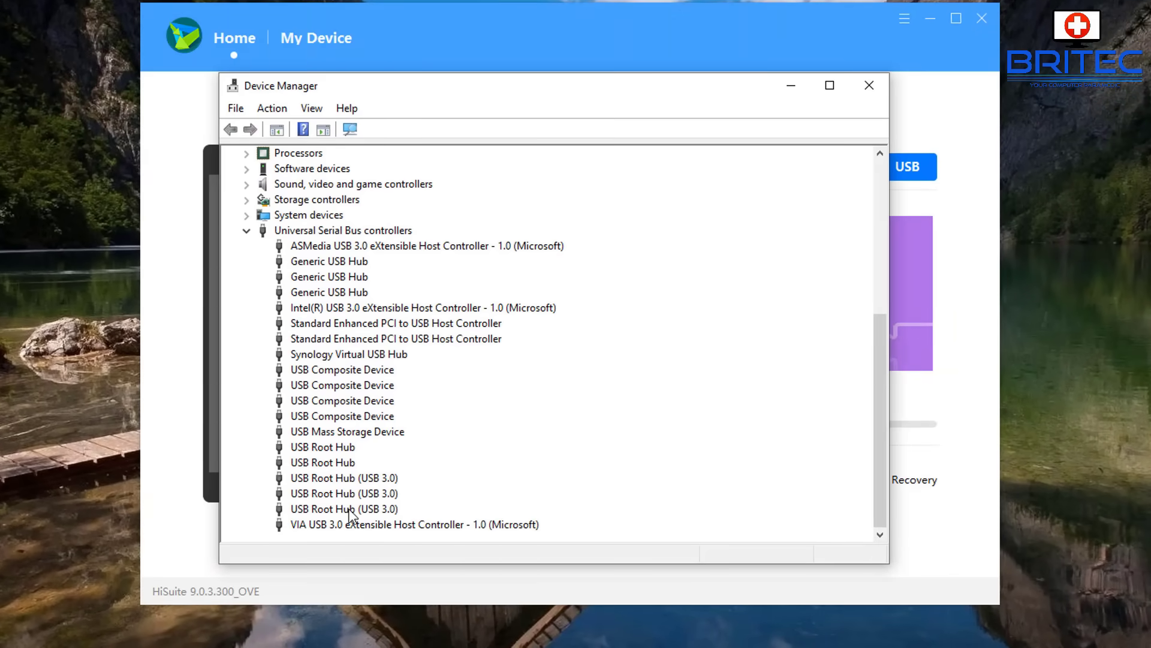
{"action": "scroll", "coordinate": [349, 515], "scroll_direction": "up", "scroll_amount": 3}
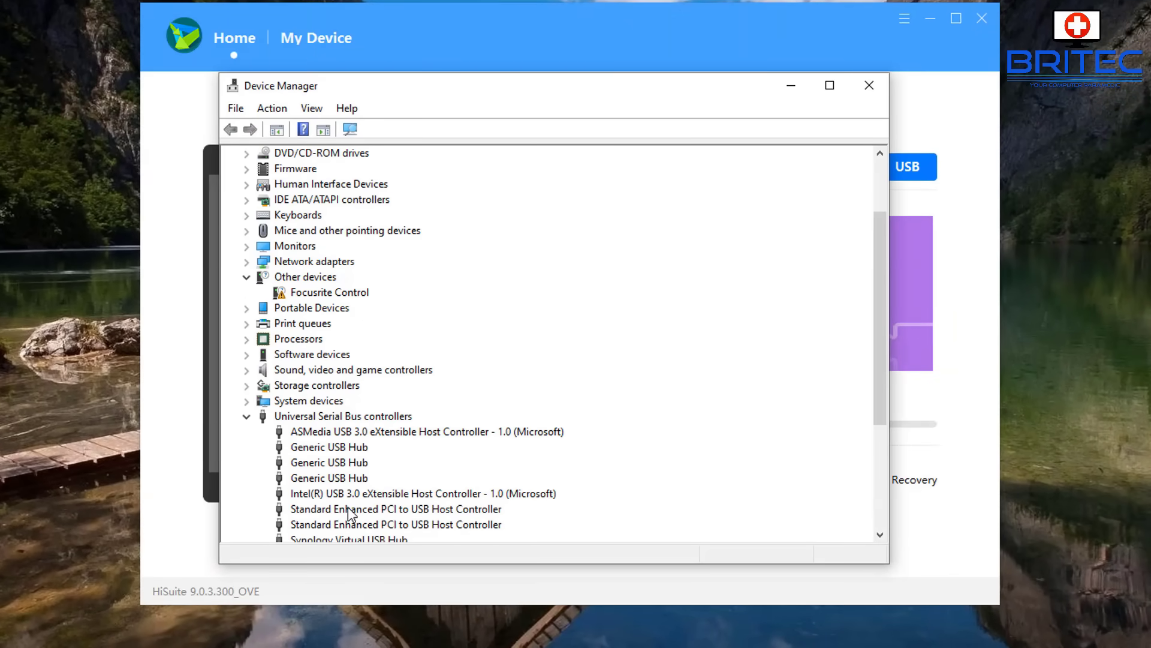
{"action": "scroll", "coordinate": [346, 514], "scroll_direction": "down", "scroll_amount": 3}
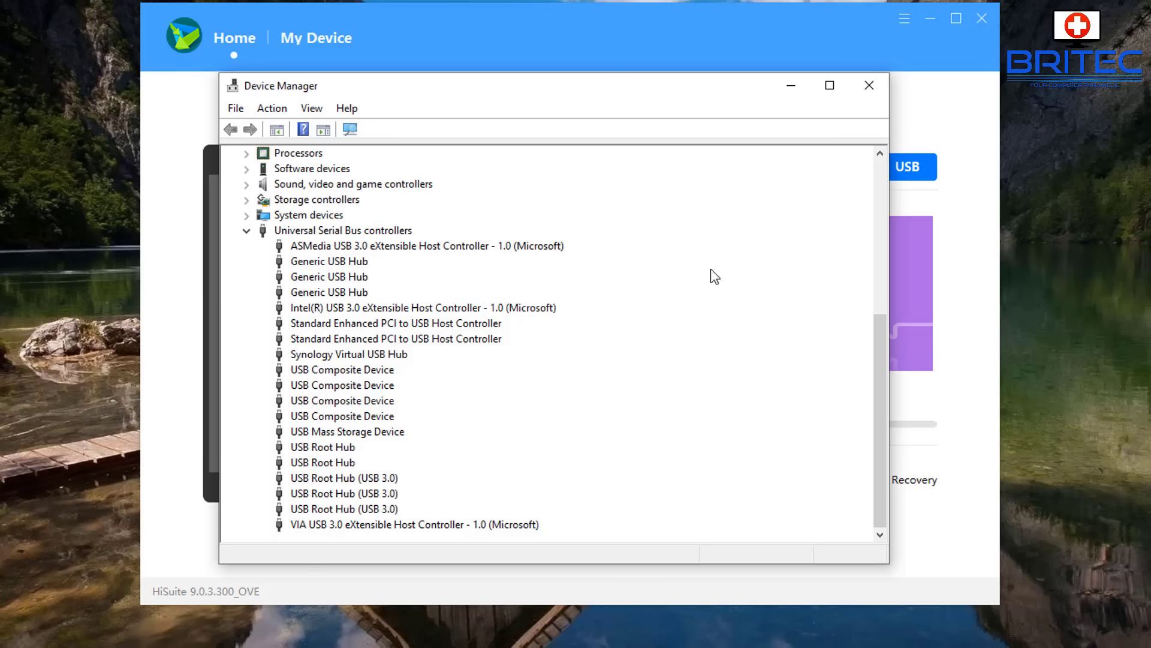
{"action": "left_click", "coordinate": [869, 89]}
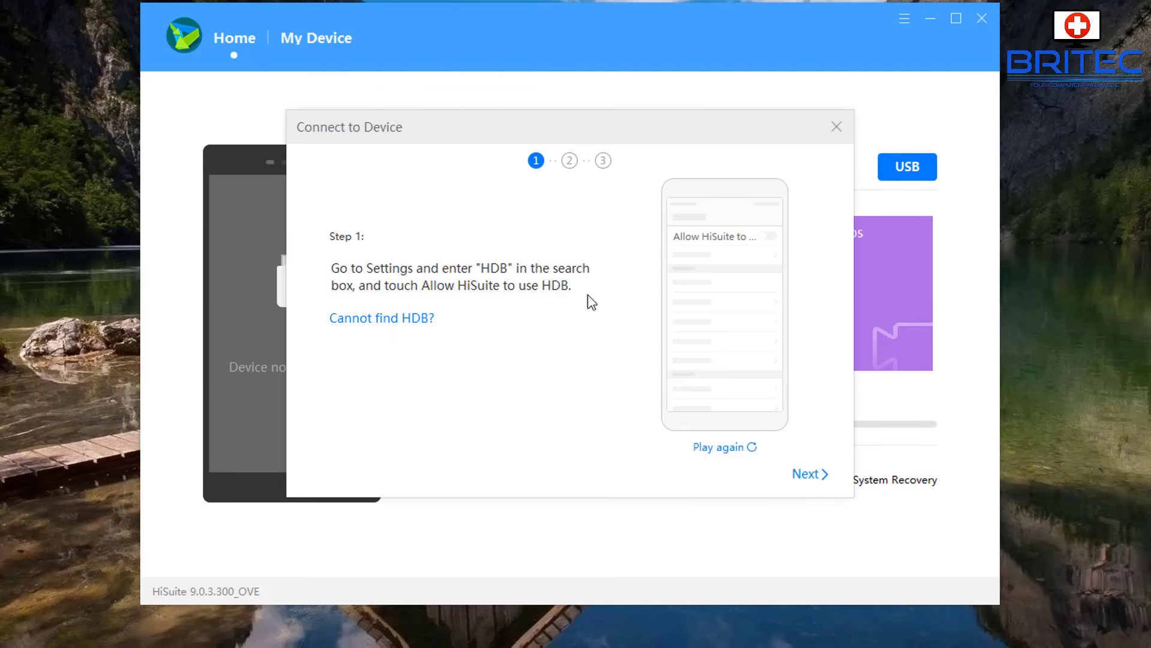
{"action": "left_click", "coordinate": [836, 126]}
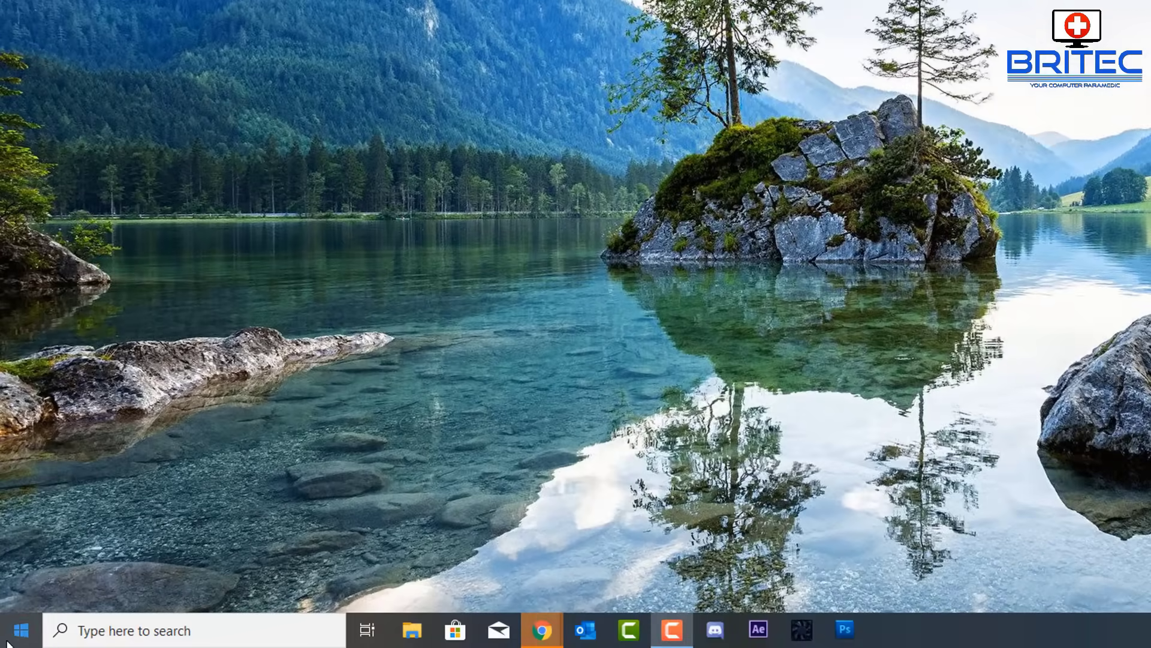
Check for updates under Update & Security in Windows Settings and close Settings
{"action": "left_click", "coordinate": [6, 644]}
{"action": "left_click", "coordinate": [24, 565]}
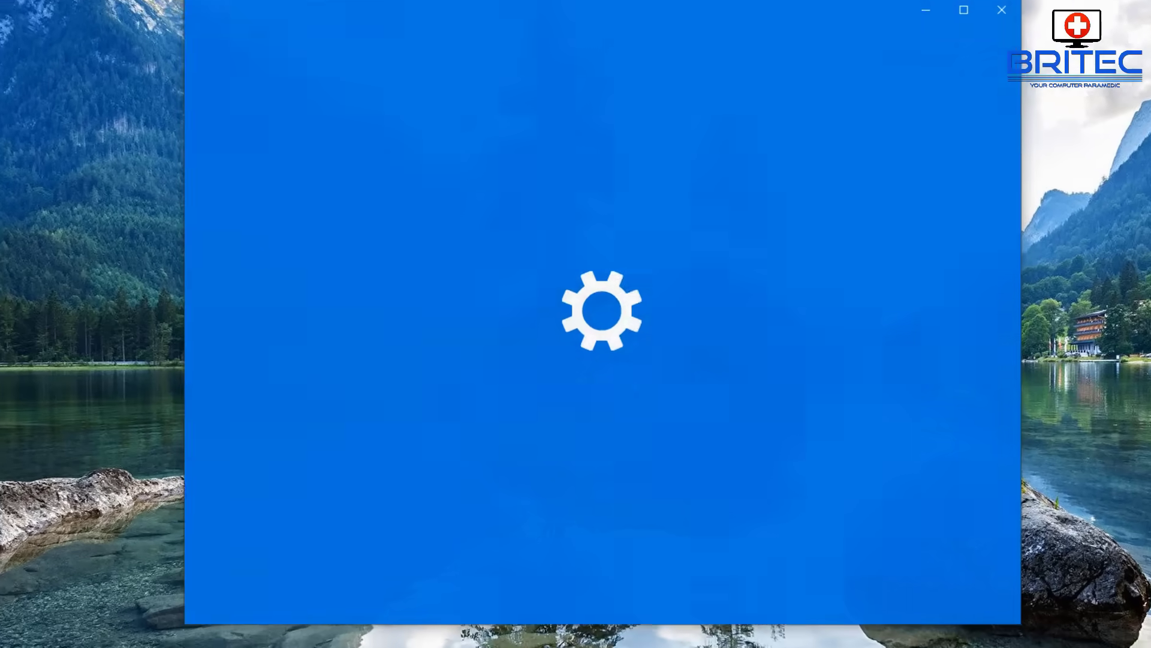
{"action": "left_click_drag", "start_coordinate": [493, 25], "coordinate": [516, 25]}
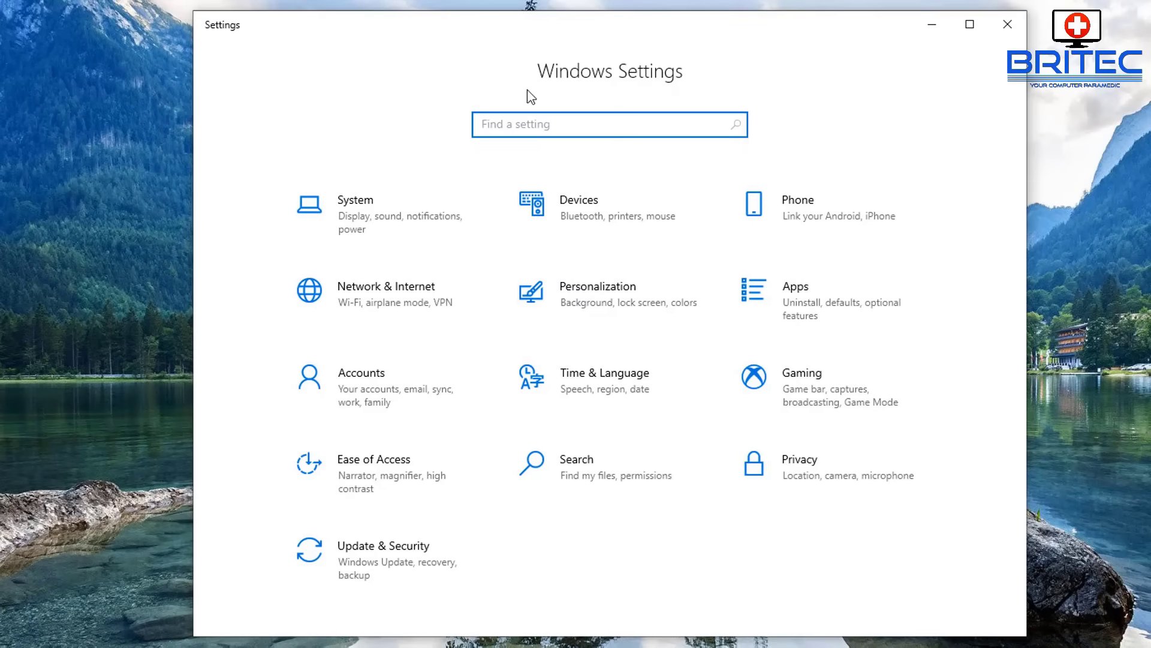
{"action": "left_click", "coordinate": [357, 577]}
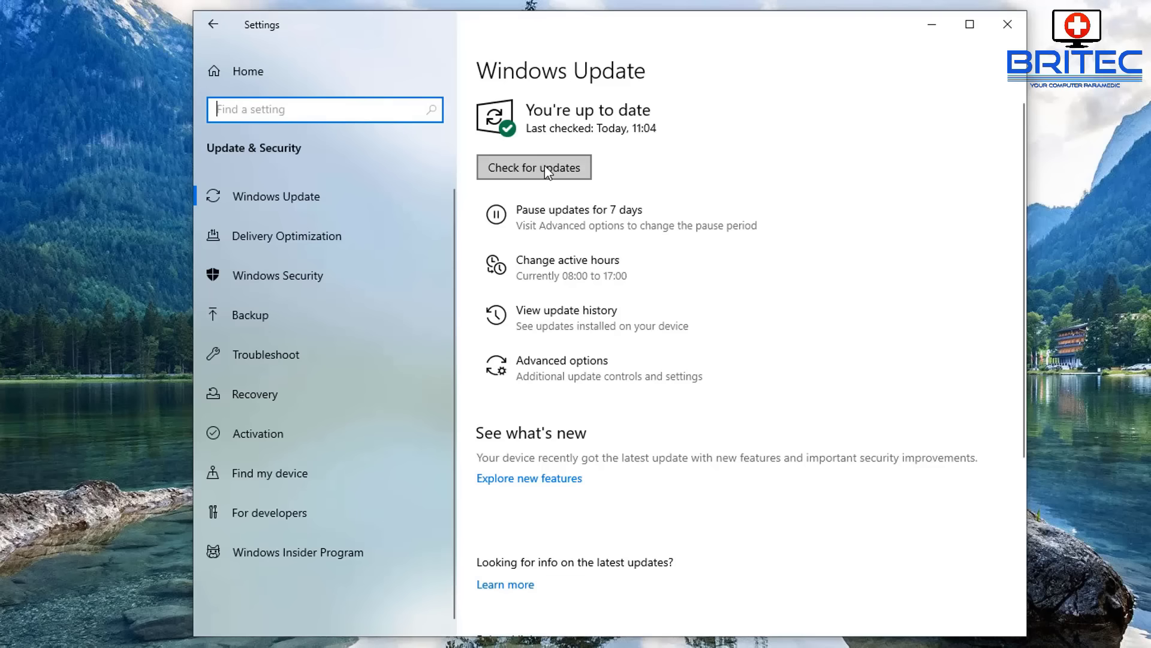
{"action": "left_click", "coordinate": [544, 165]}
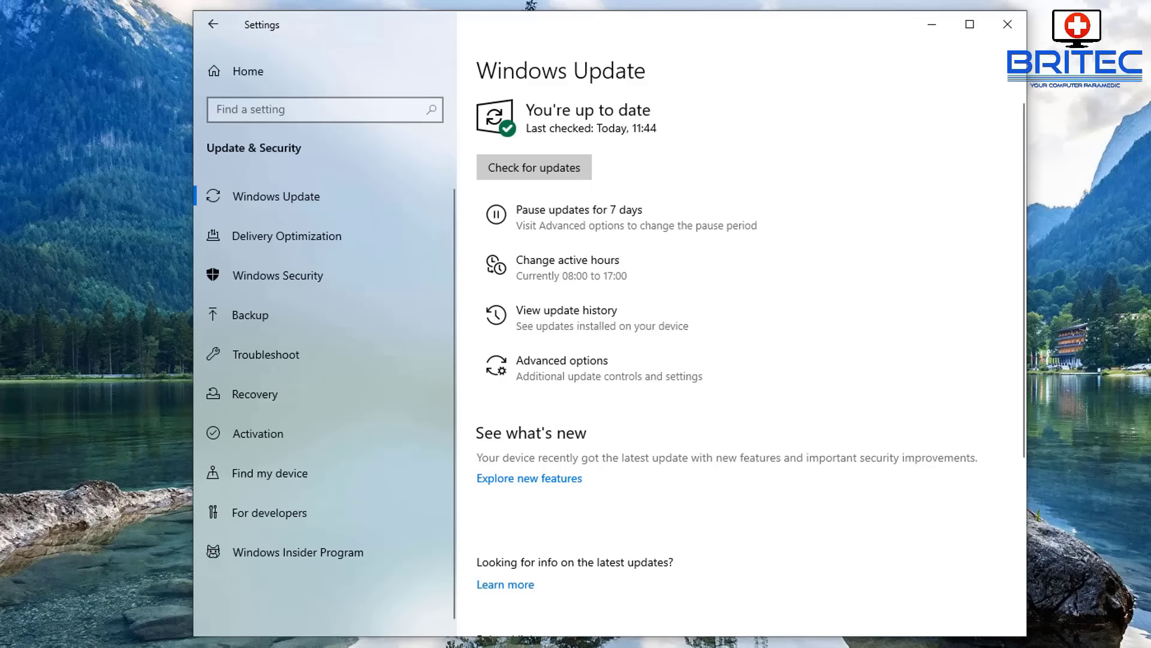
{"action": "left_click", "coordinate": [1008, 27]}
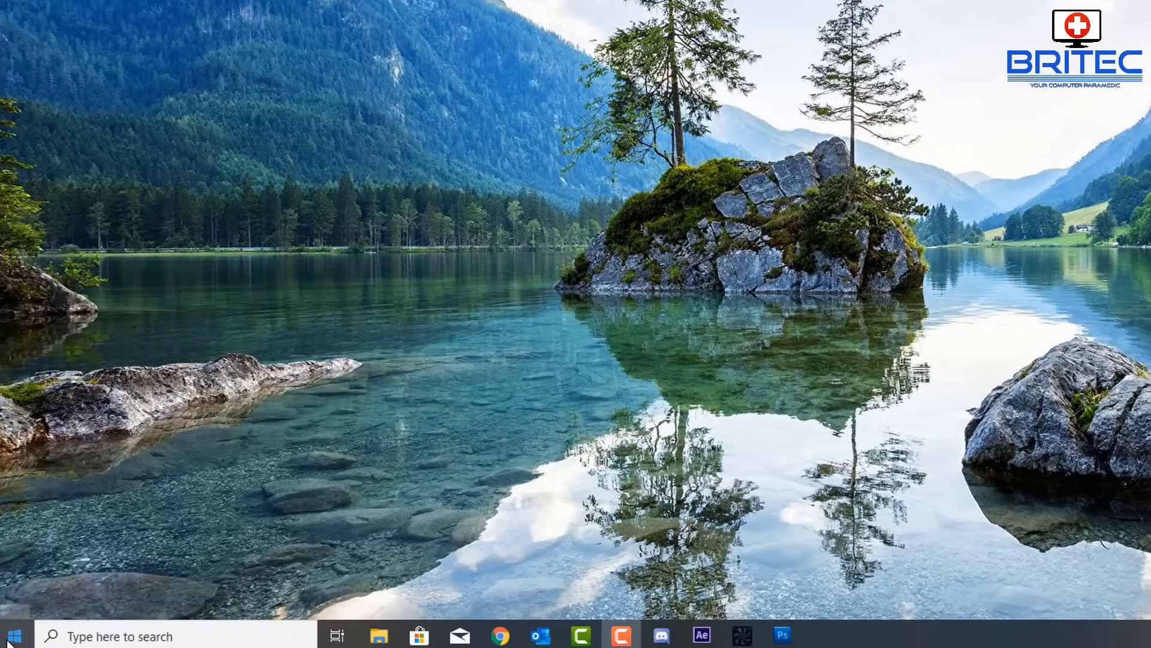
Open Windows PowerShell as administrator and run msdt.exe -id DeviceDiagnostic
{"action": "right_click", "coordinate": [15, 633]}
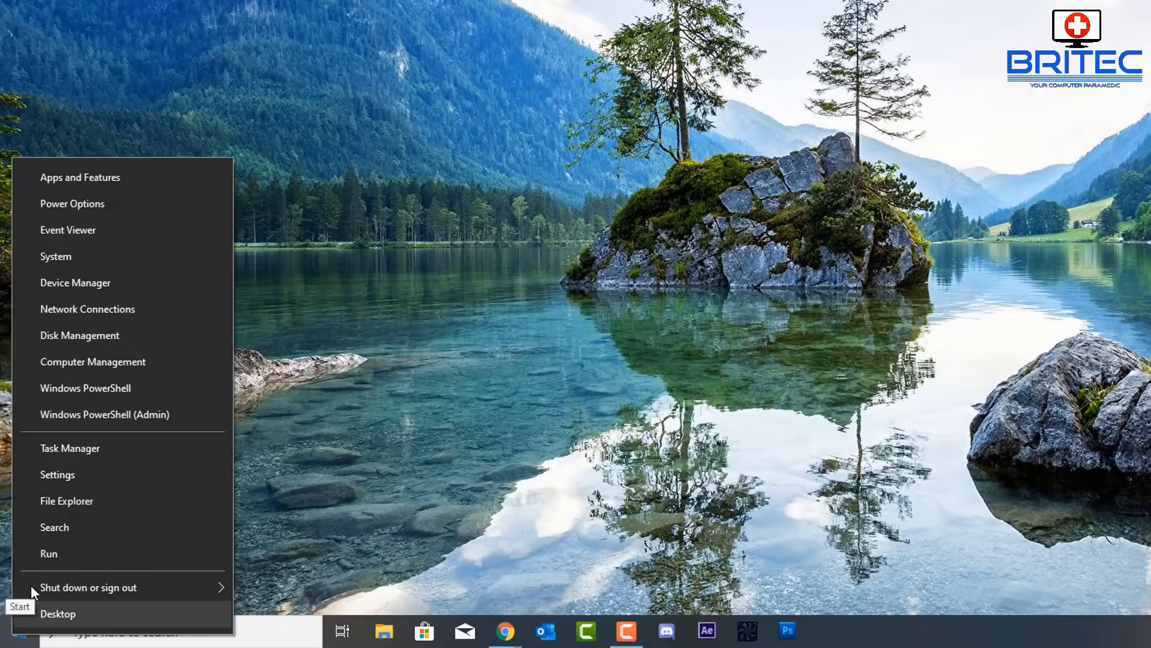
{"action": "left_click", "coordinate": [70, 420]}
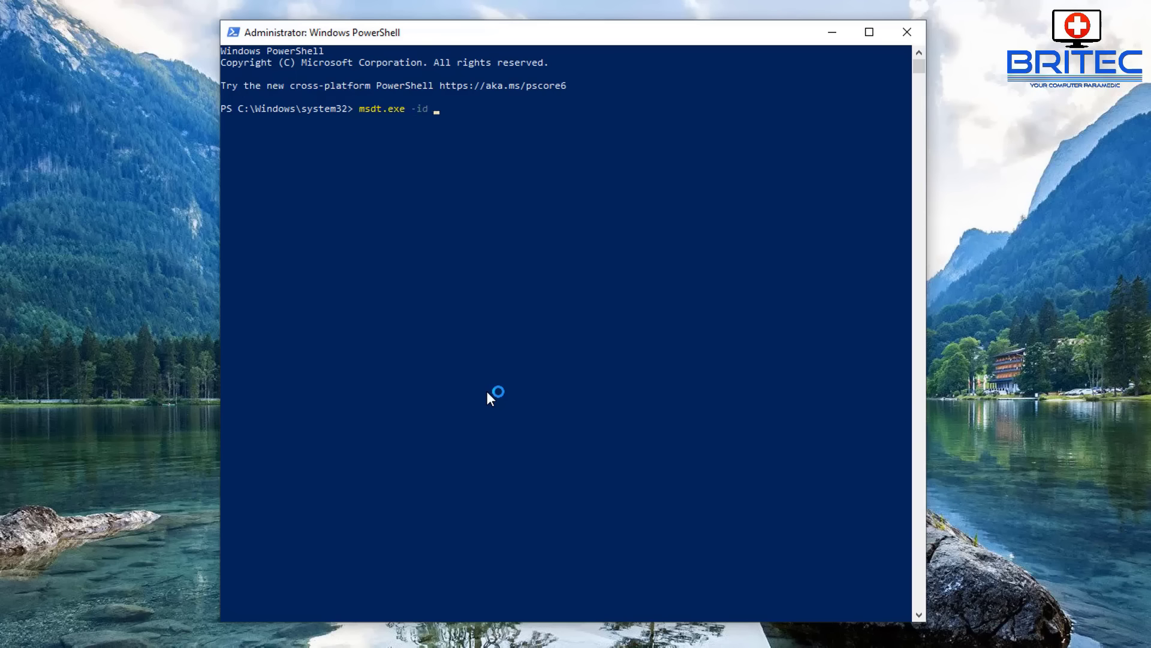
{"action": "type", "text": "iceDiagnostic"}
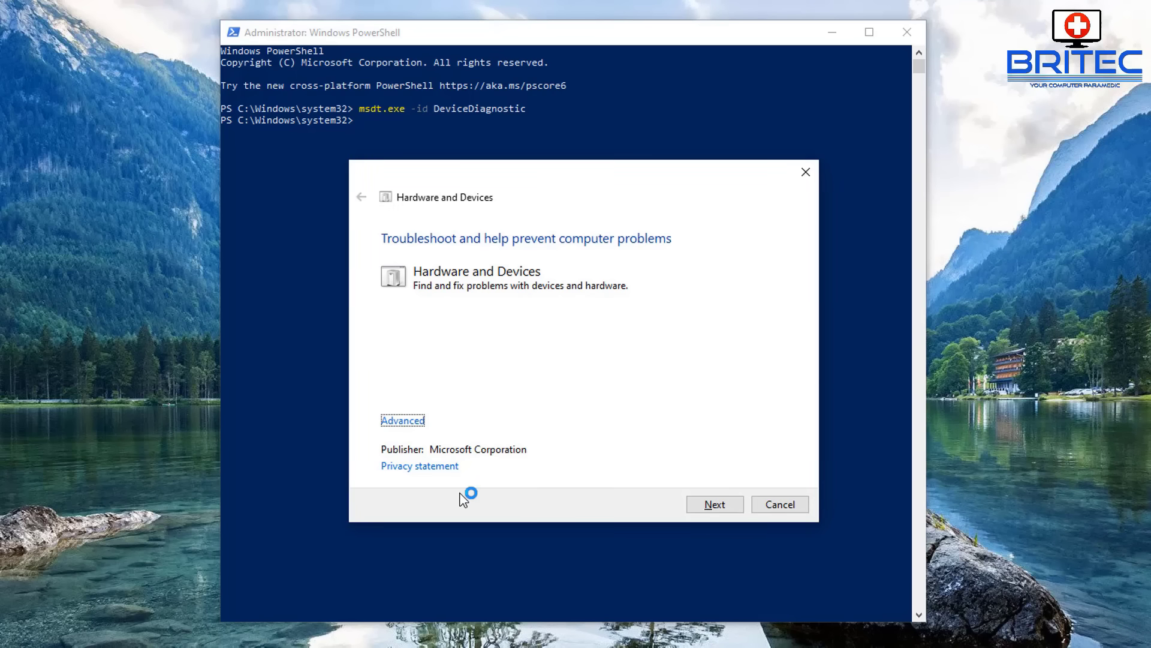
Run the Hardware and Devices troubleshooter with automatic repairs enabled and apply the fix for finishing driver and update installation
{"action": "left_click", "coordinate": [403, 420]}
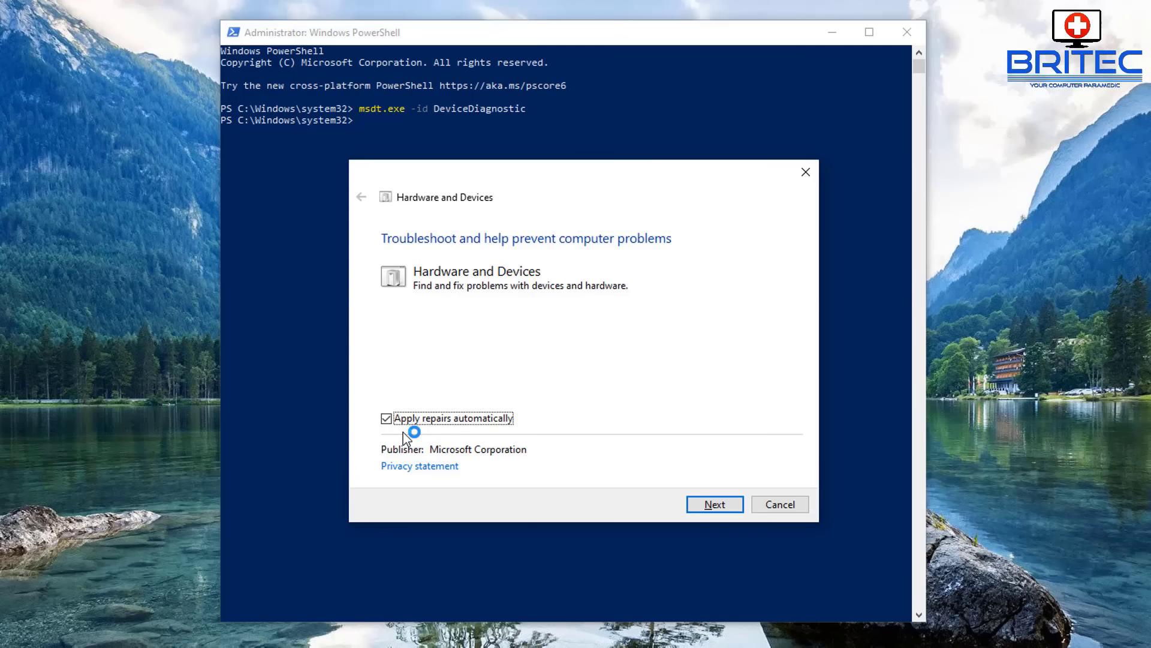
{"action": "left_click", "coordinate": [708, 505]}
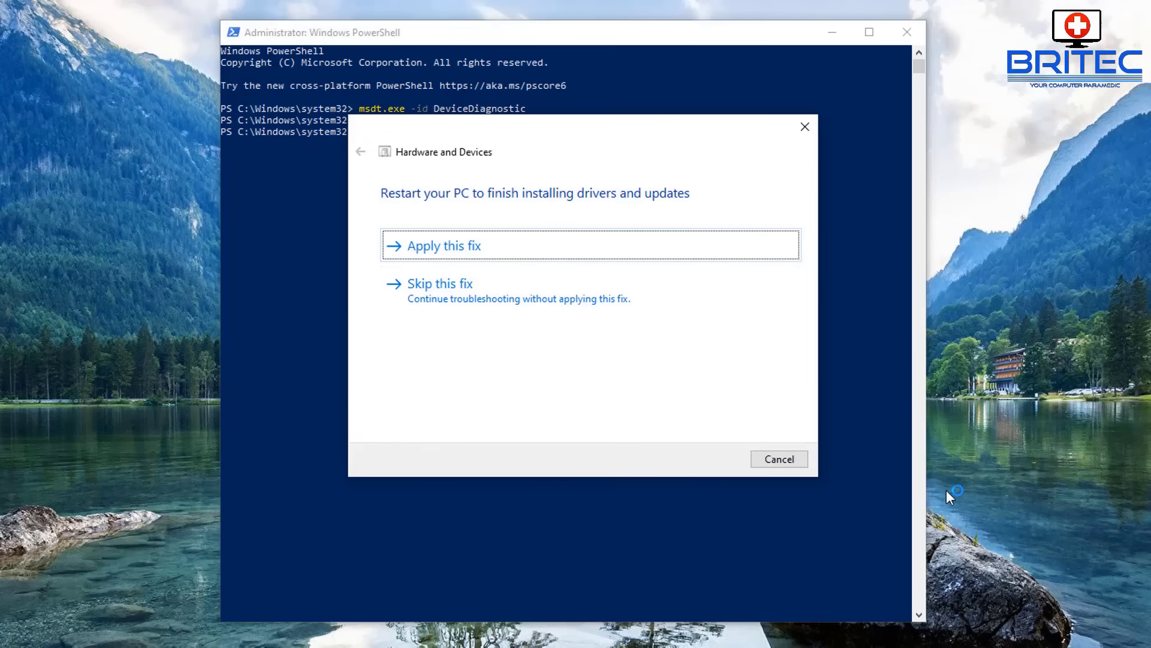
{"action": "left_click", "coordinate": [489, 246]}
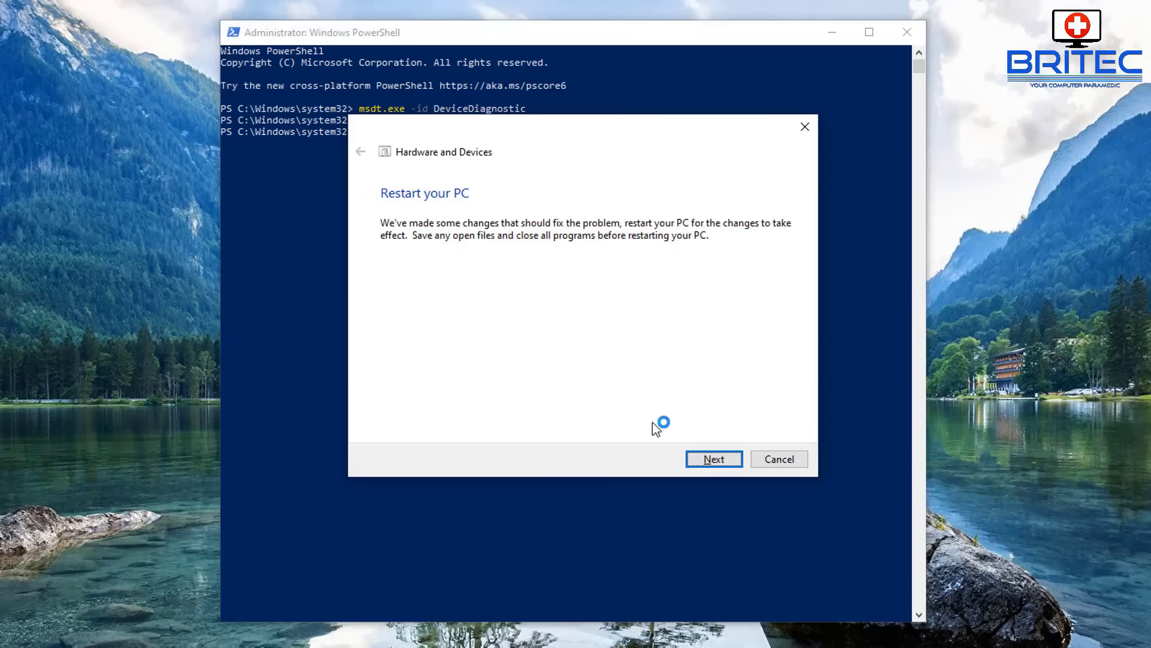
{"action": "left_click", "coordinate": [713, 460]}
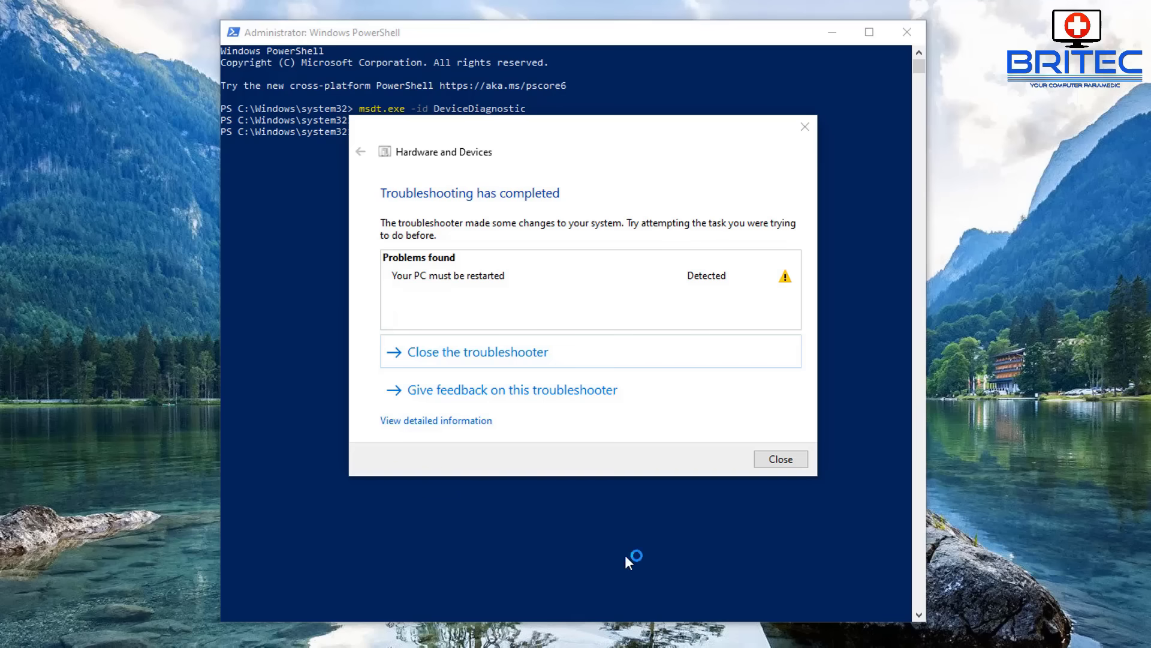
Review the detailed troubleshooting report for issues found and checked, and close the Hardware and Devices troubleshooter
{"action": "left_click", "coordinate": [426, 419]}
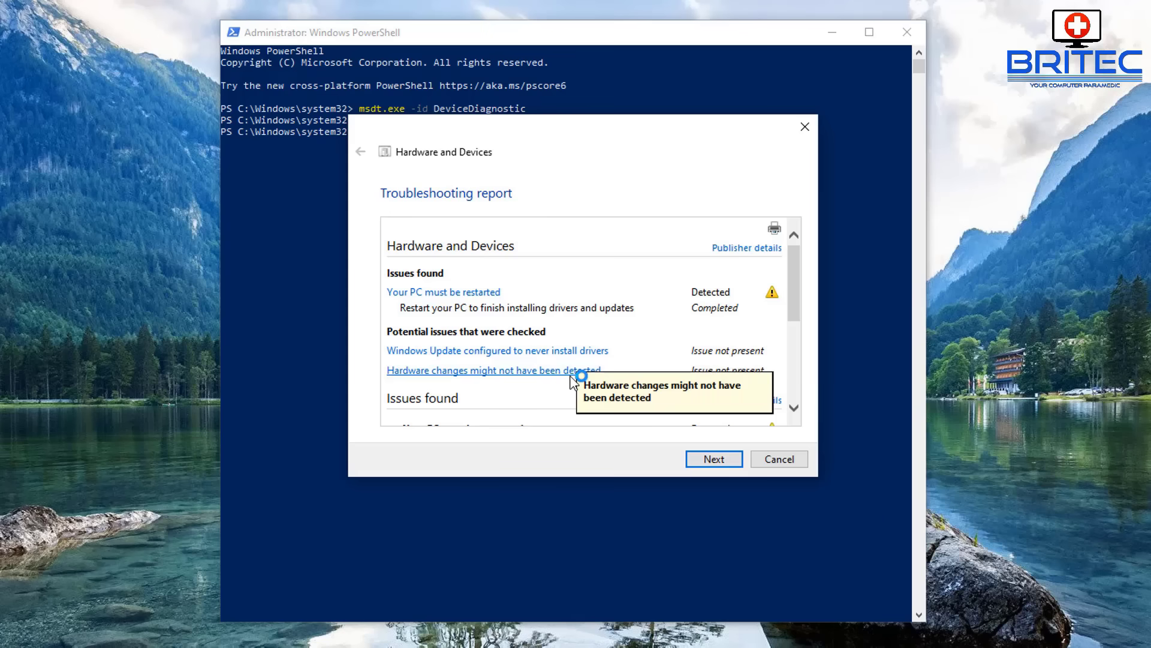
{"action": "scroll", "coordinate": [544, 382], "scroll_direction": "down", "scroll_amount": 3}
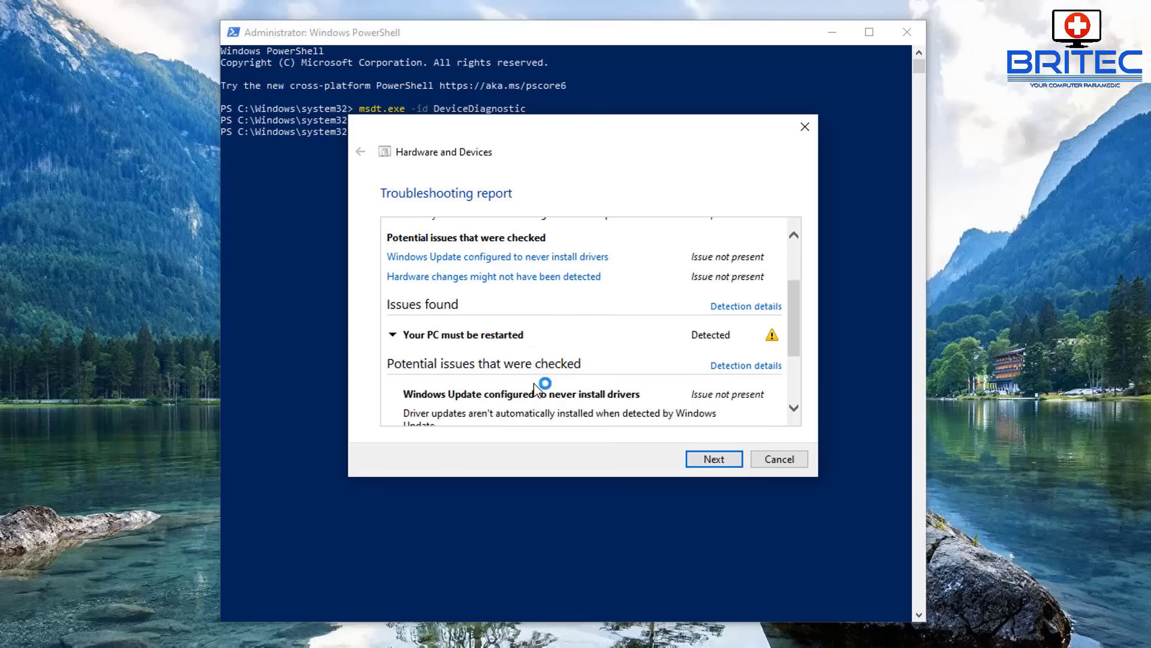
{"action": "scroll", "coordinate": [538, 390], "scroll_direction": "down", "scroll_amount": 2}
{"action": "scroll", "coordinate": [540, 387], "scroll_direction": "down", "scroll_amount": 2}
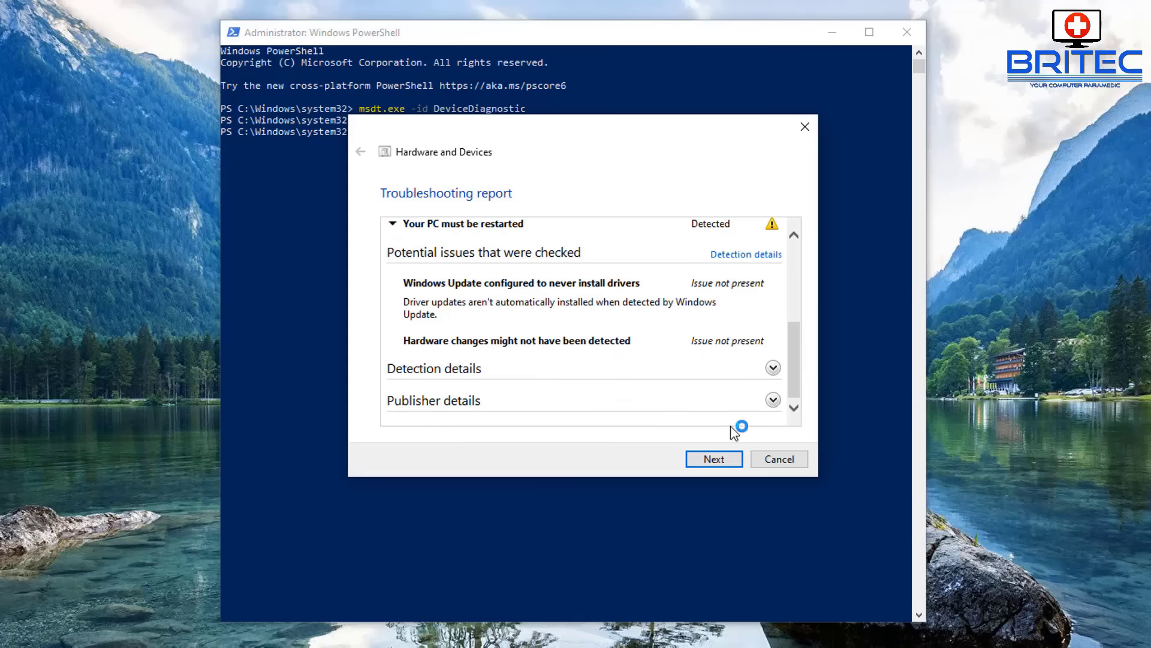
{"action": "left_click", "coordinate": [709, 460]}
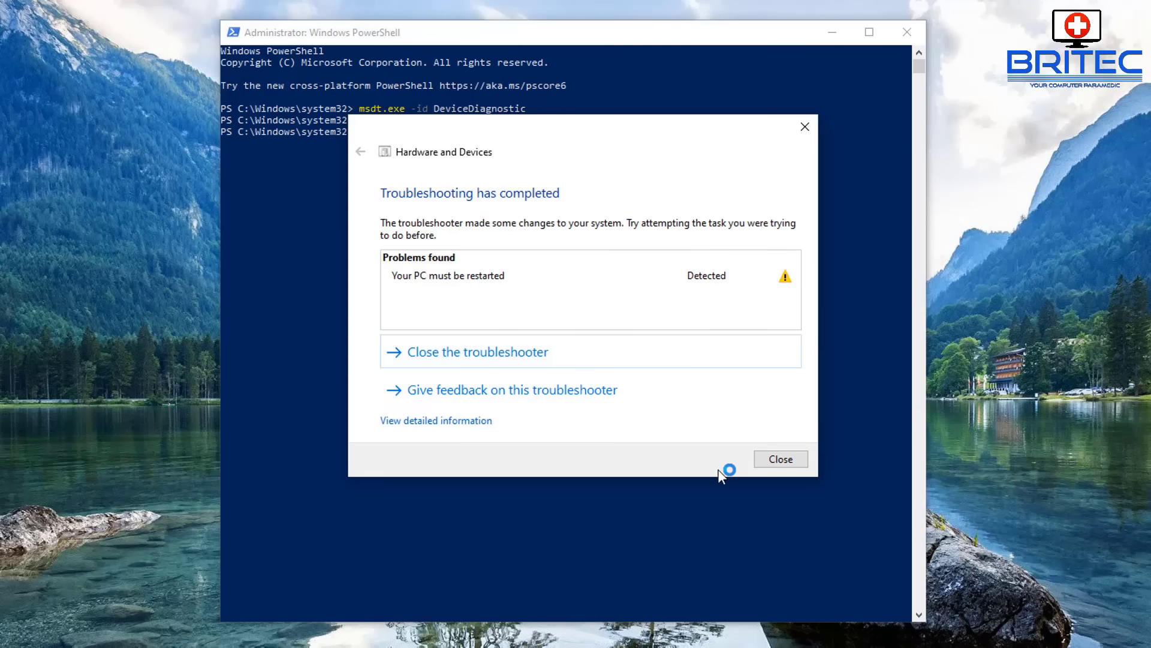
{"action": "left_click", "coordinate": [781, 460]}
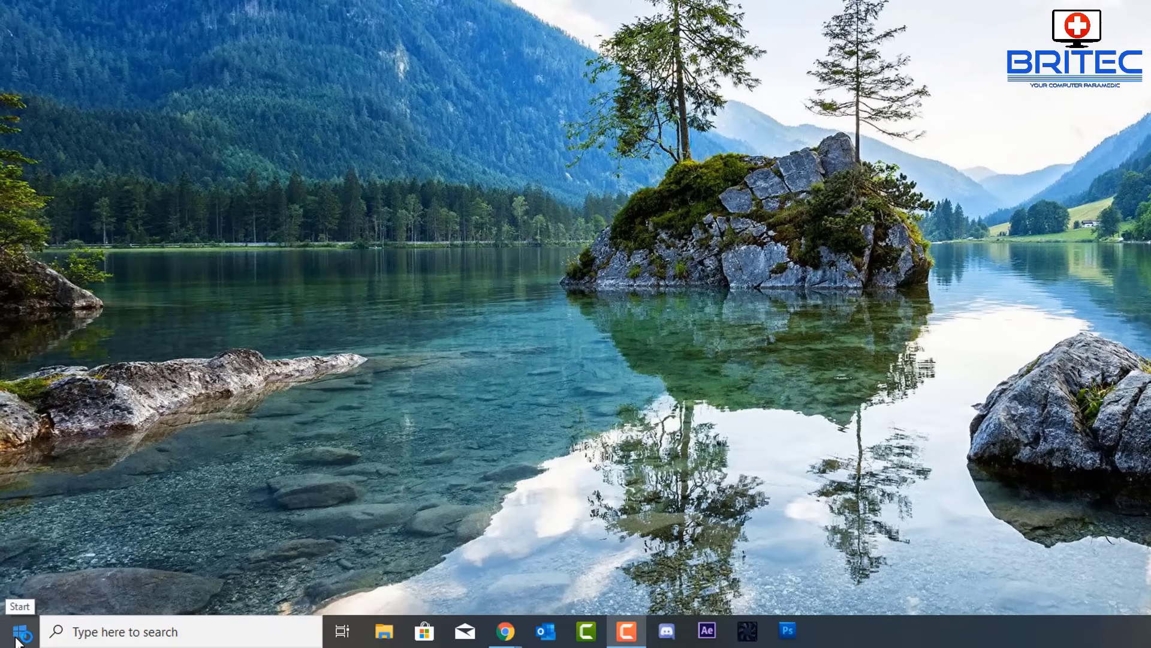
Open Device Manager and expand the Universal Serial Bus controllers category
{"action": "right_click", "coordinate": [17, 638]}
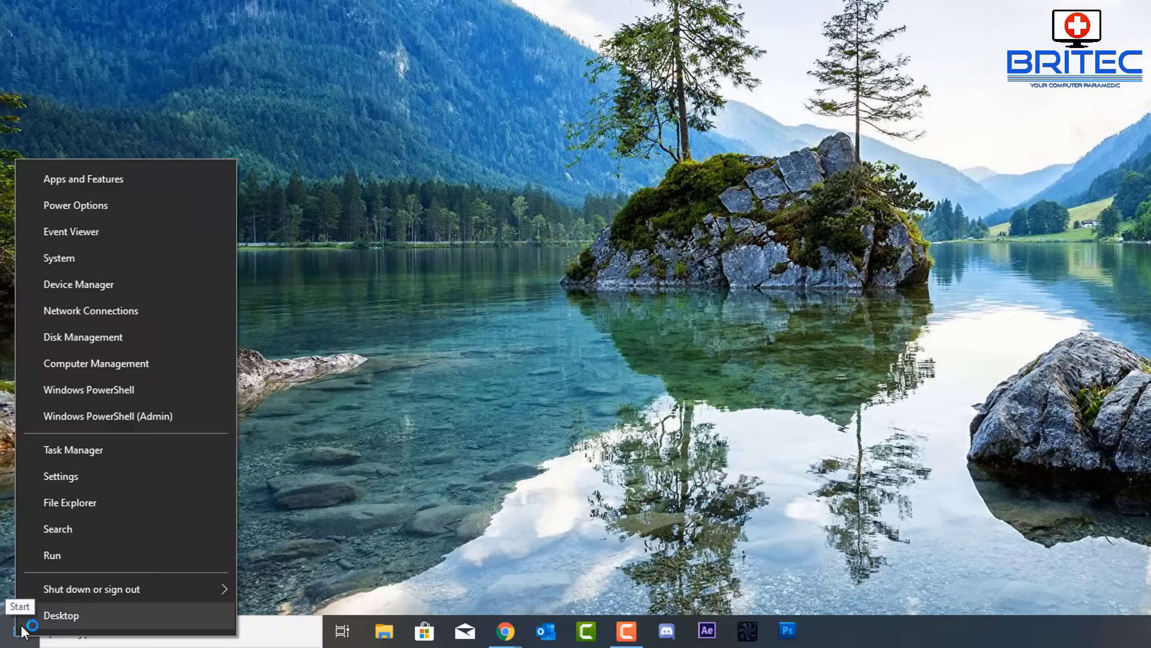
{"action": "left_click", "coordinate": [73, 286]}
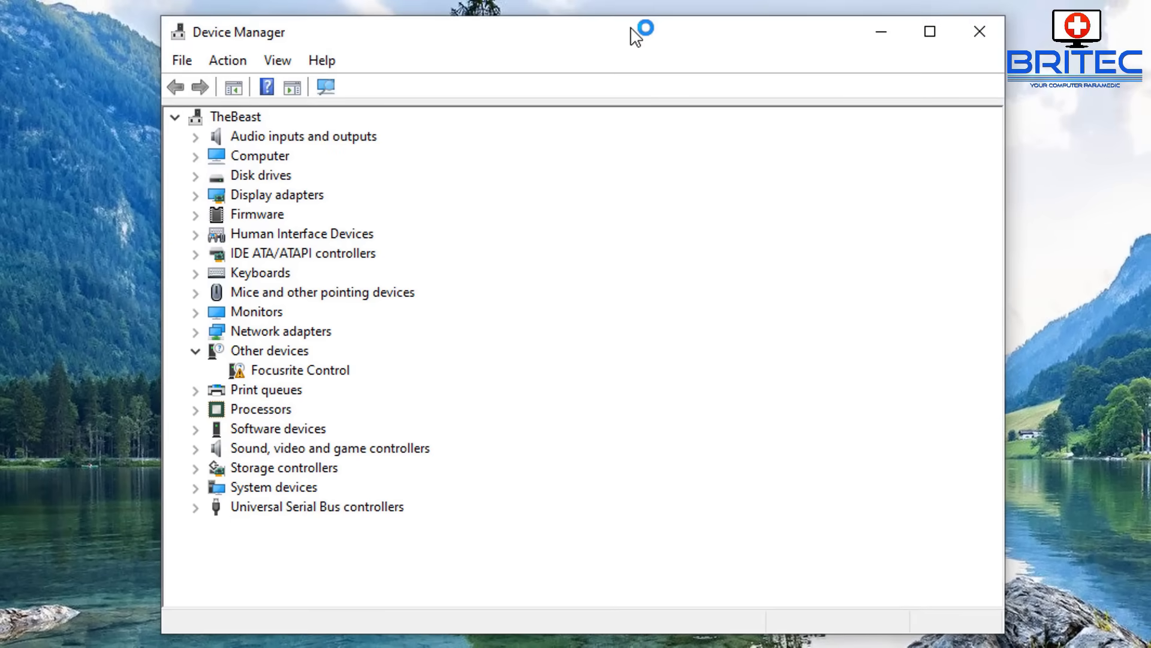
{"action": "left_click", "coordinate": [194, 507]}
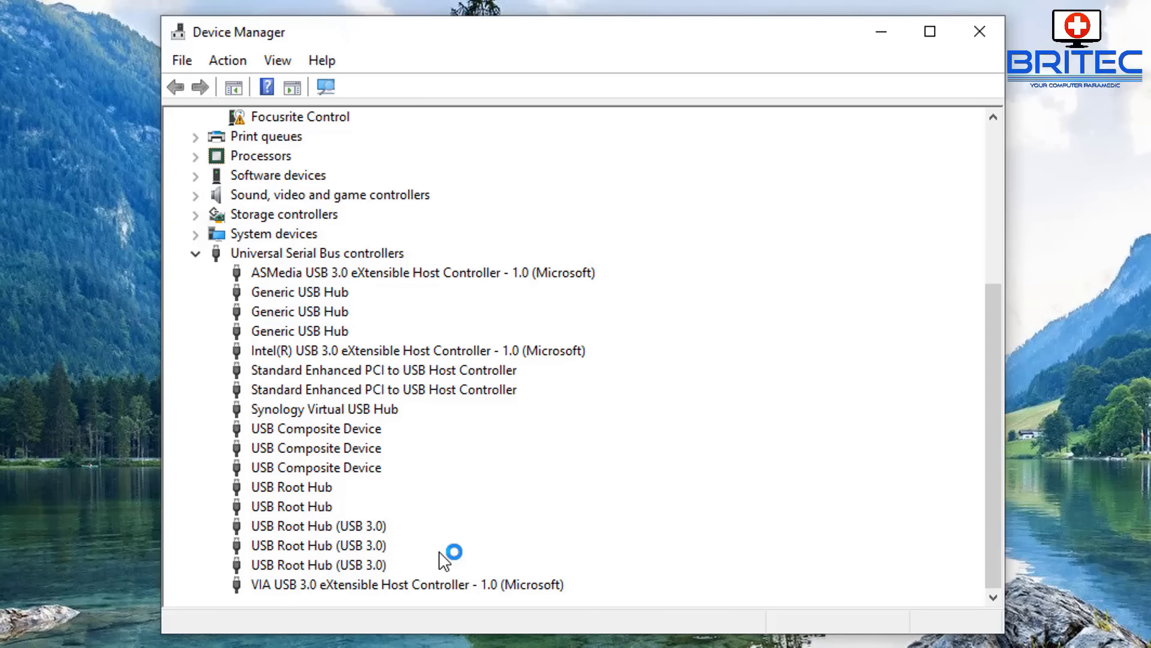
Examine the Generic USB Hub and USB Root Hub entries under Universal Serial Bus controllers
{"action": "left_click", "coordinate": [301, 292]}
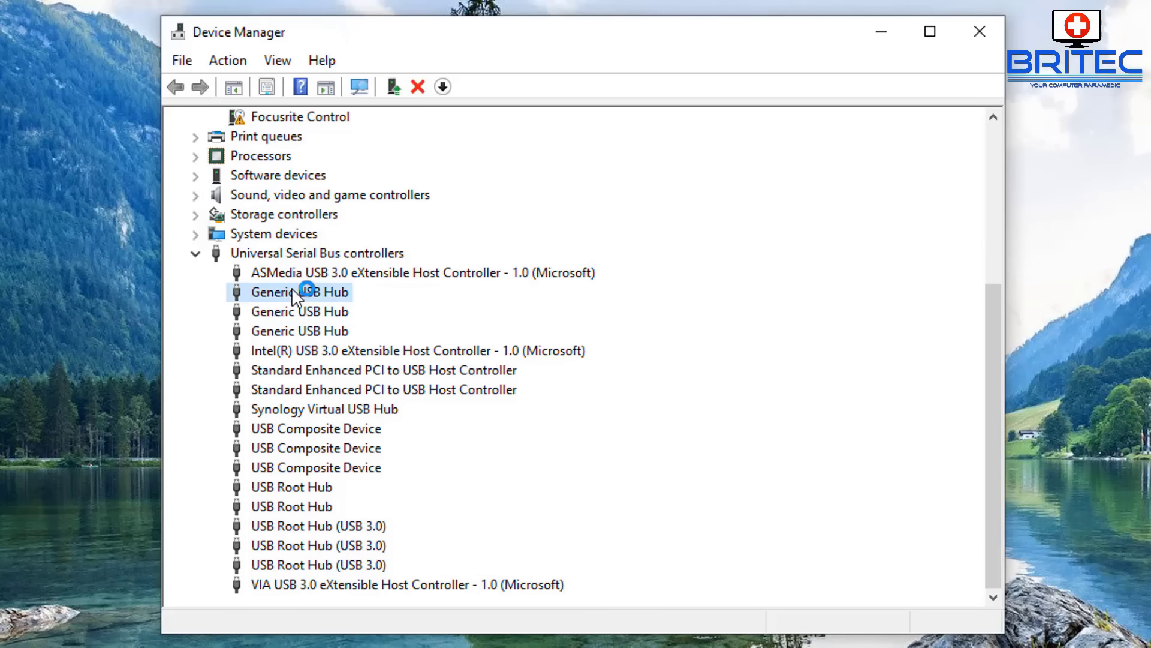
{"action": "left_click", "coordinate": [295, 311]}
{"action": "left_click", "coordinate": [329, 330]}
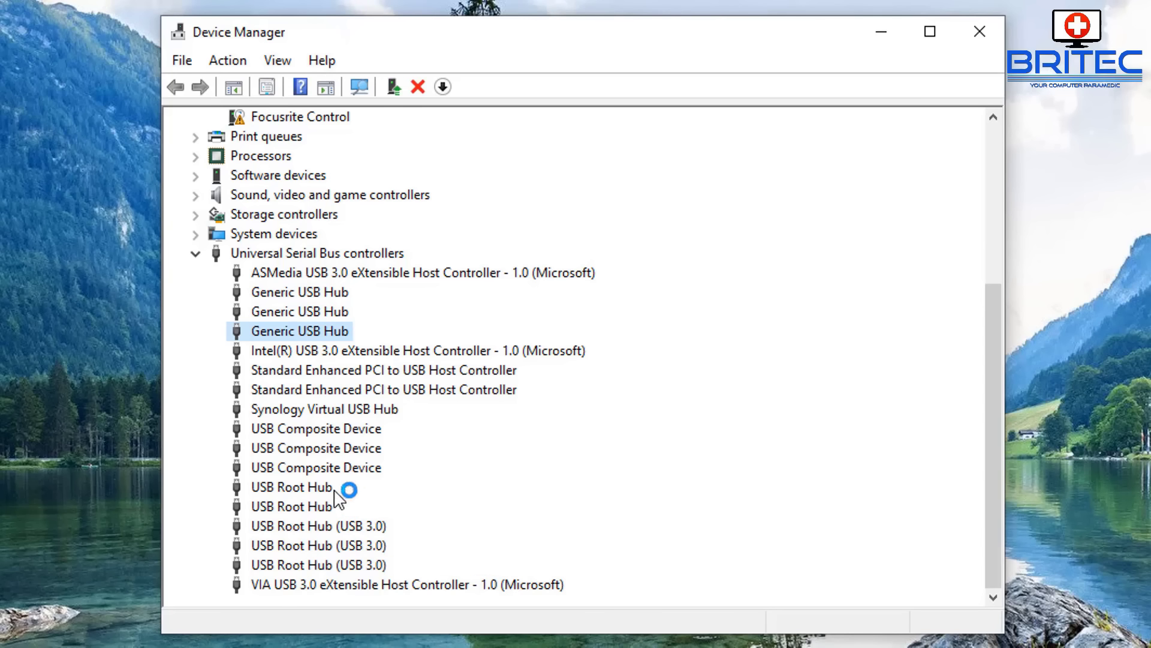
{"action": "left_click", "coordinate": [331, 564]}
{"action": "left_click", "coordinate": [329, 544]}
{"action": "left_click", "coordinate": [330, 526]}
{"action": "left_click", "coordinate": [331, 506]}
{"action": "left_click", "coordinate": [334, 486]}
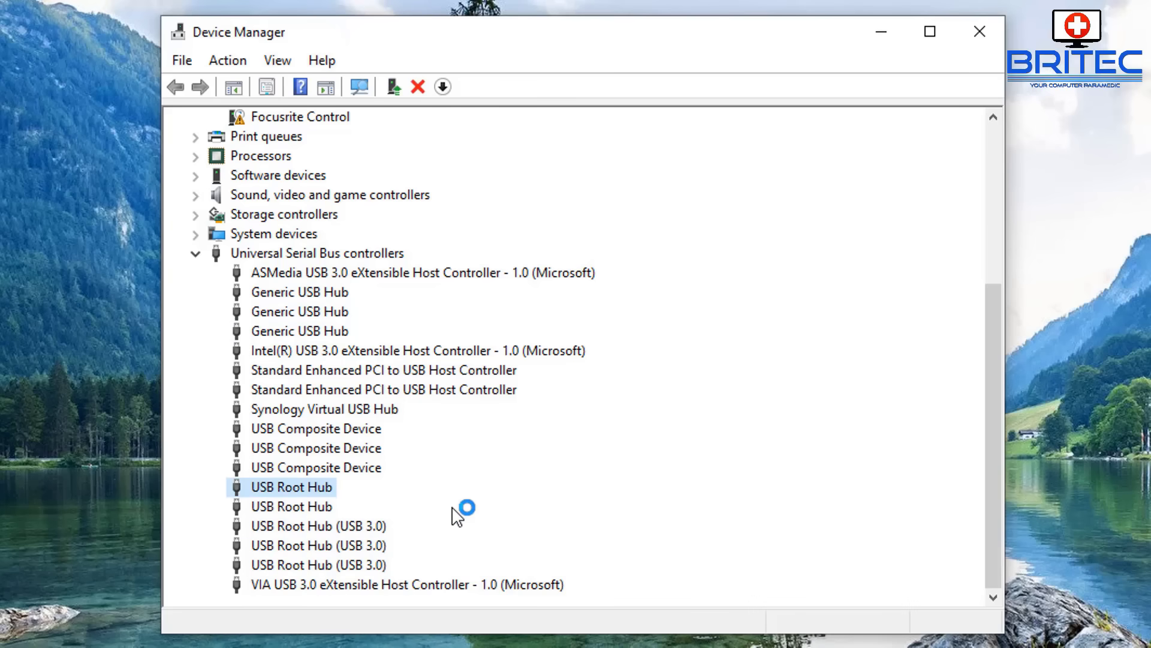
Search automatically for updated driver software for the first Generic USB Hub
{"action": "left_click", "coordinate": [336, 292]}
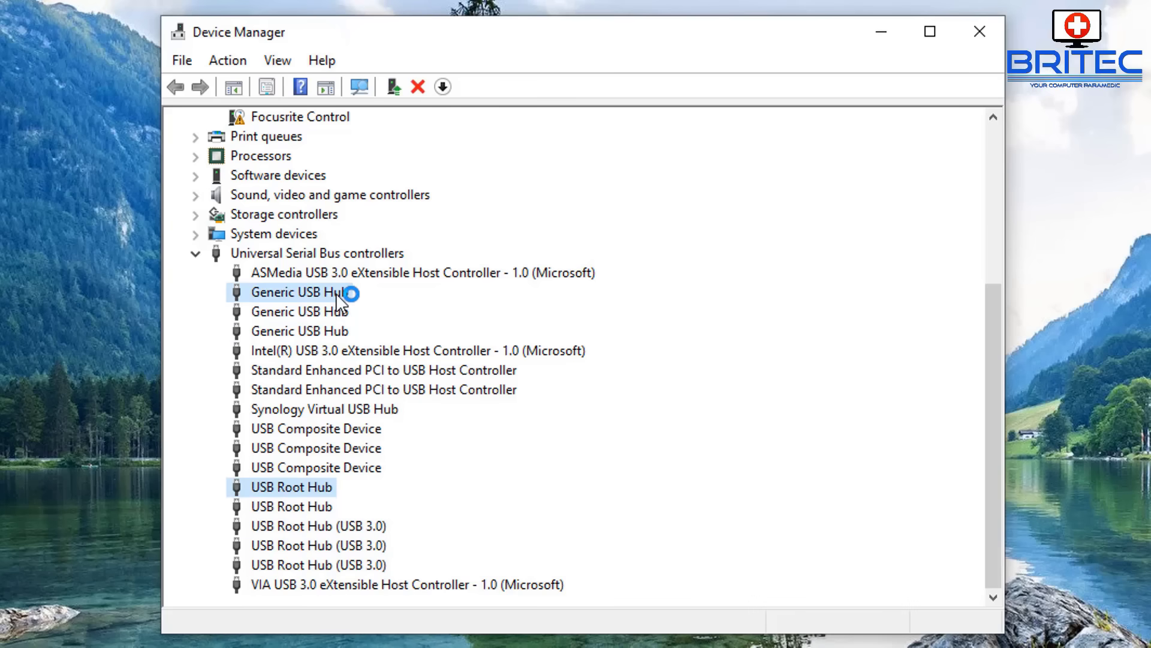
{"action": "right_click", "coordinate": [335, 292]}
{"action": "left_click", "coordinate": [415, 308]}
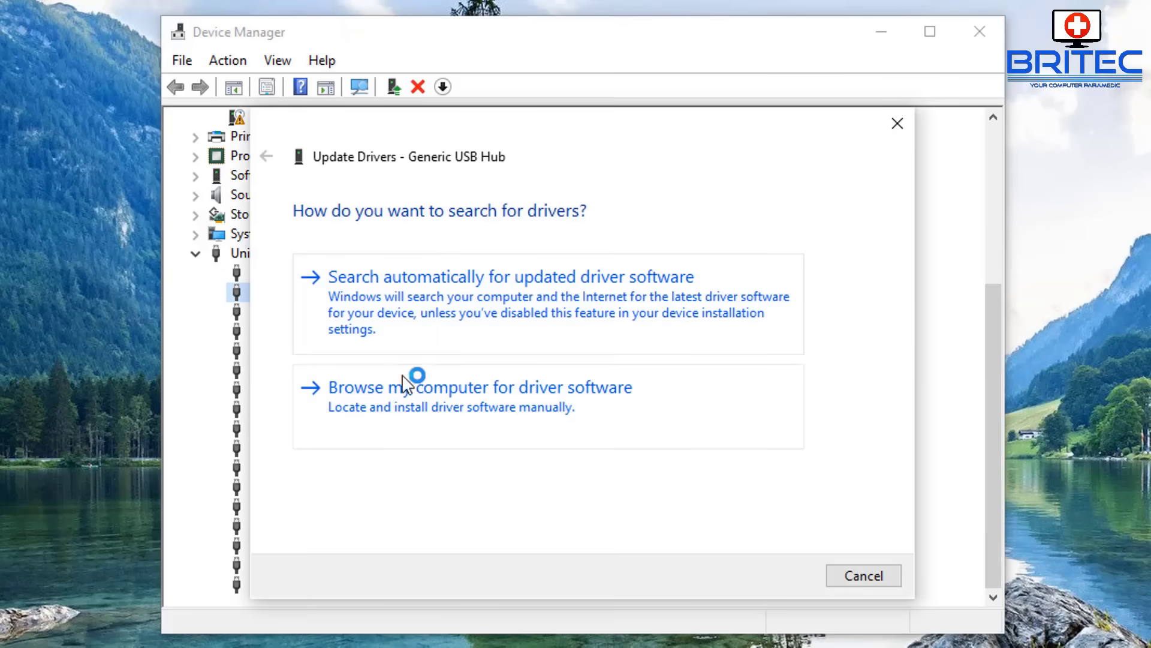
{"action": "left_click", "coordinate": [446, 329]}
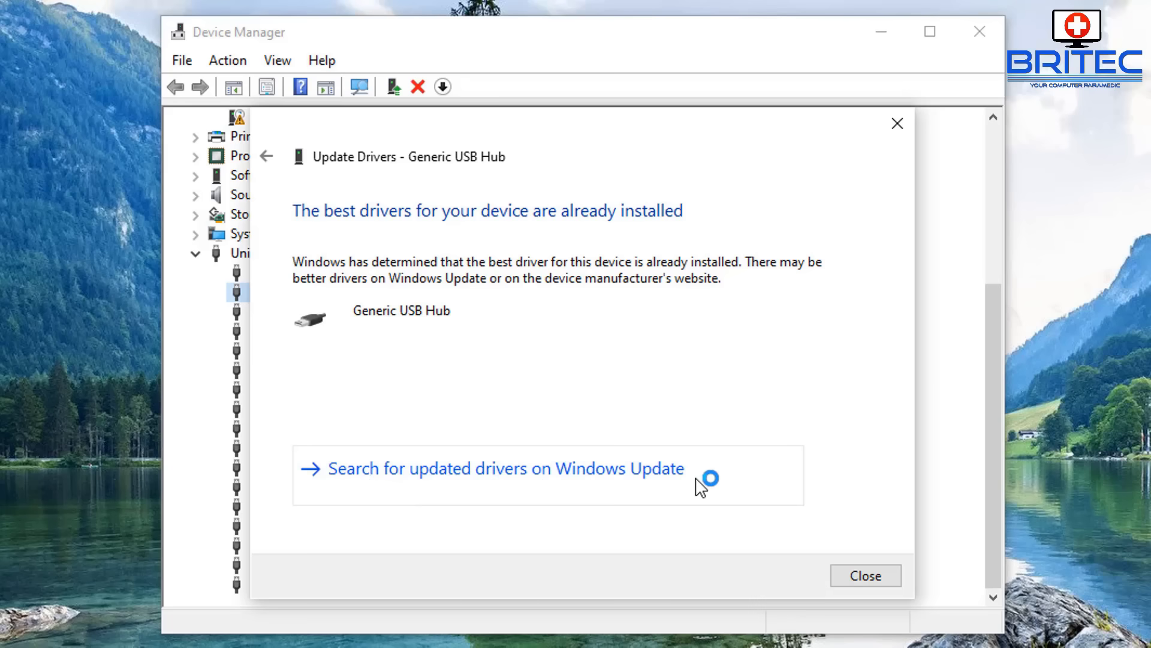
Update the second Generic USB Hub by installing the Generic USB Hub driver from the list of available drivers on the computer
{"action": "left_click", "coordinate": [273, 311]}
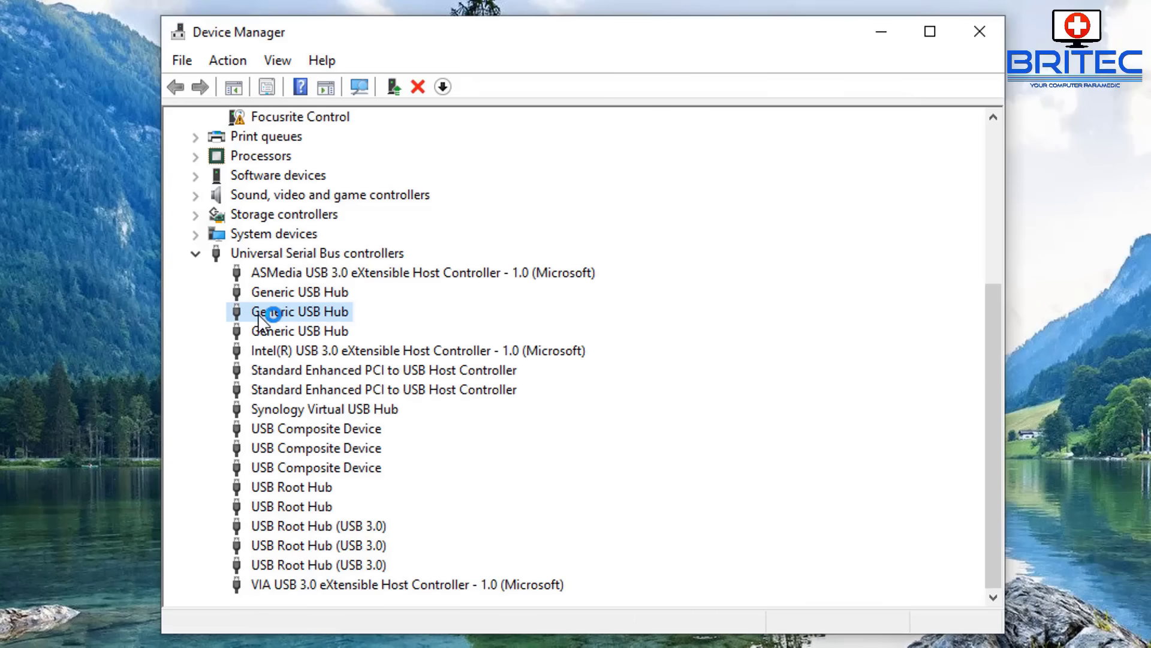
{"action": "right_click", "coordinate": [336, 309]}
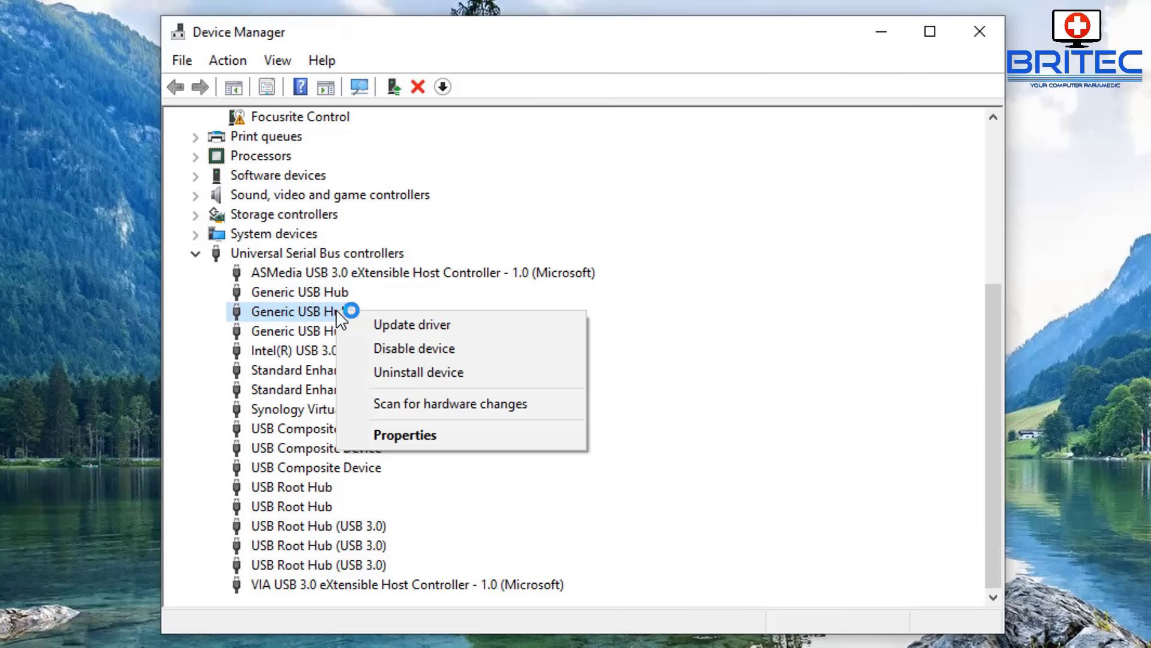
{"action": "left_click", "coordinate": [401, 322]}
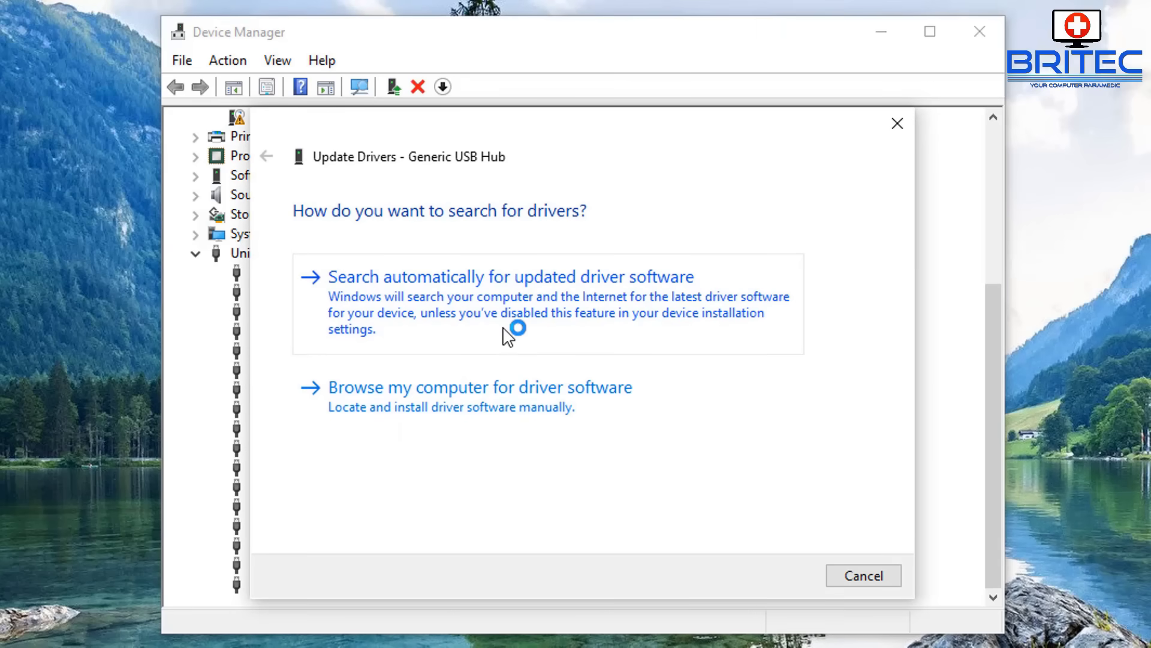
{"action": "left_click", "coordinate": [470, 393]}
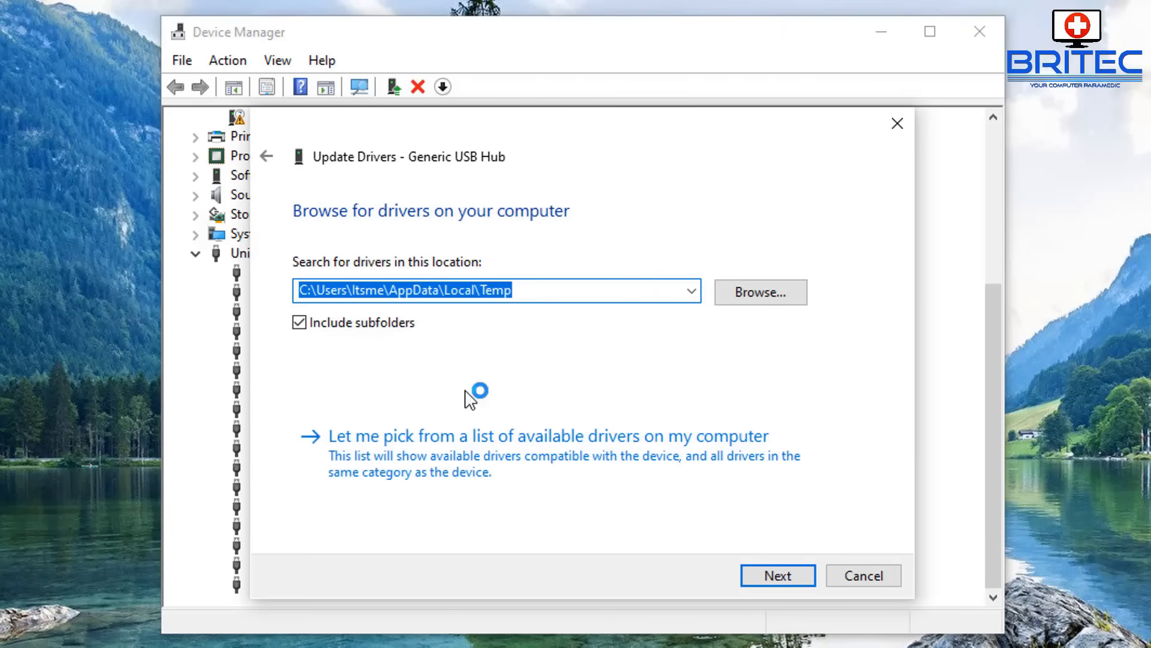
{"action": "left_click", "coordinate": [530, 454]}
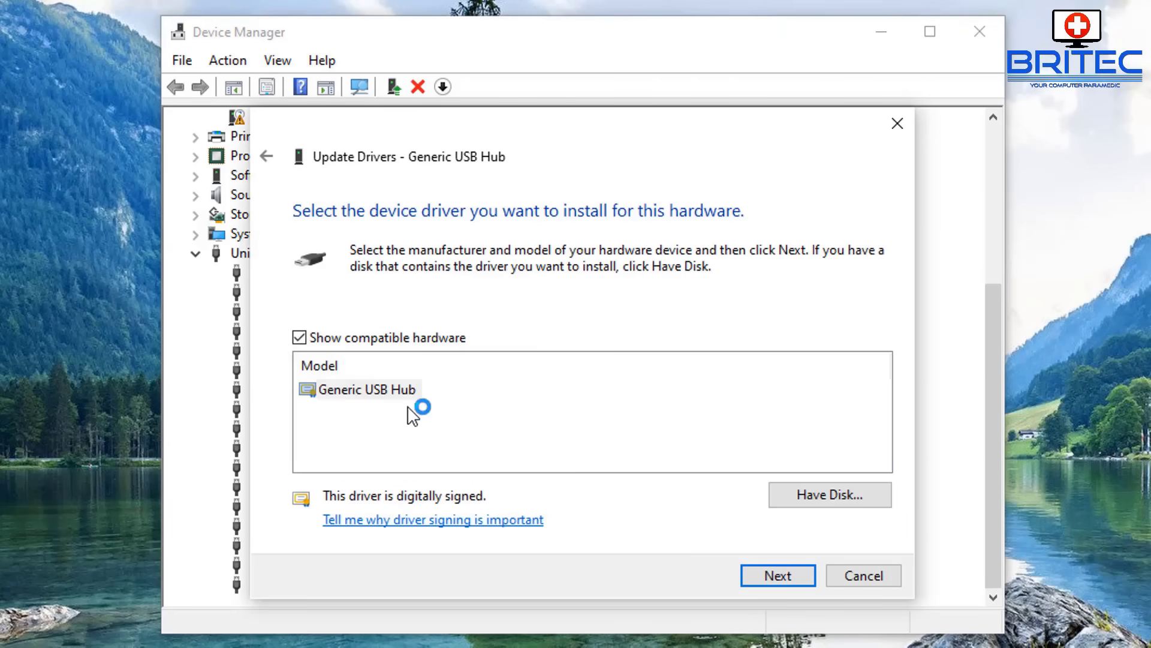
{"action": "left_click", "coordinate": [387, 390]}
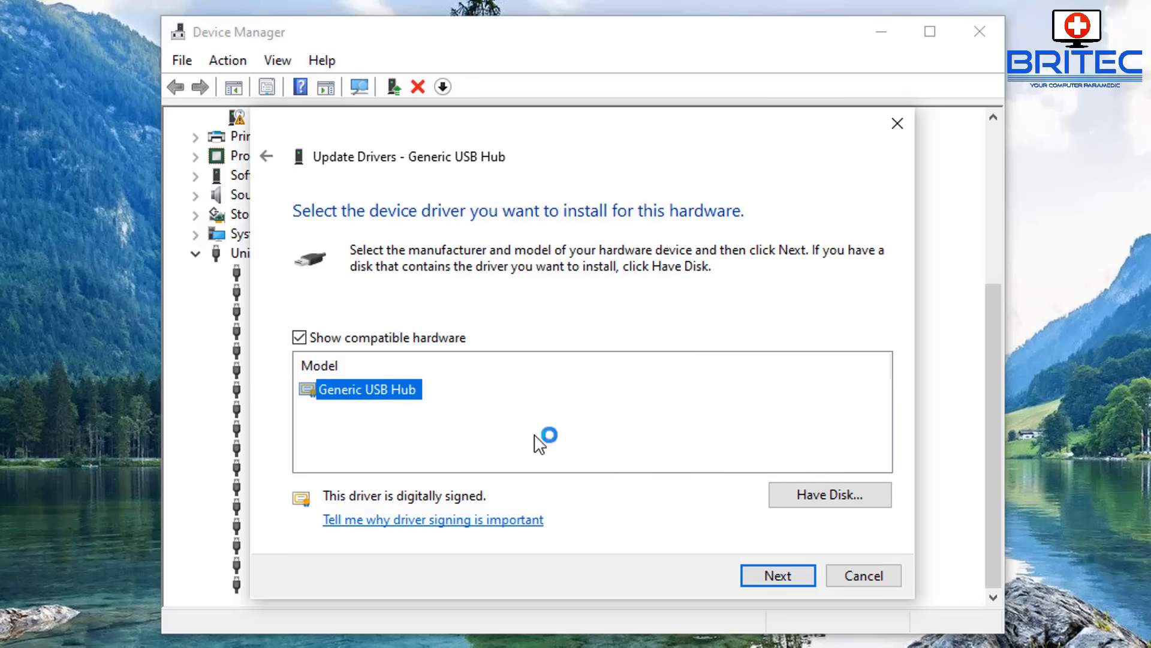
{"action": "left_click", "coordinate": [792, 578]}
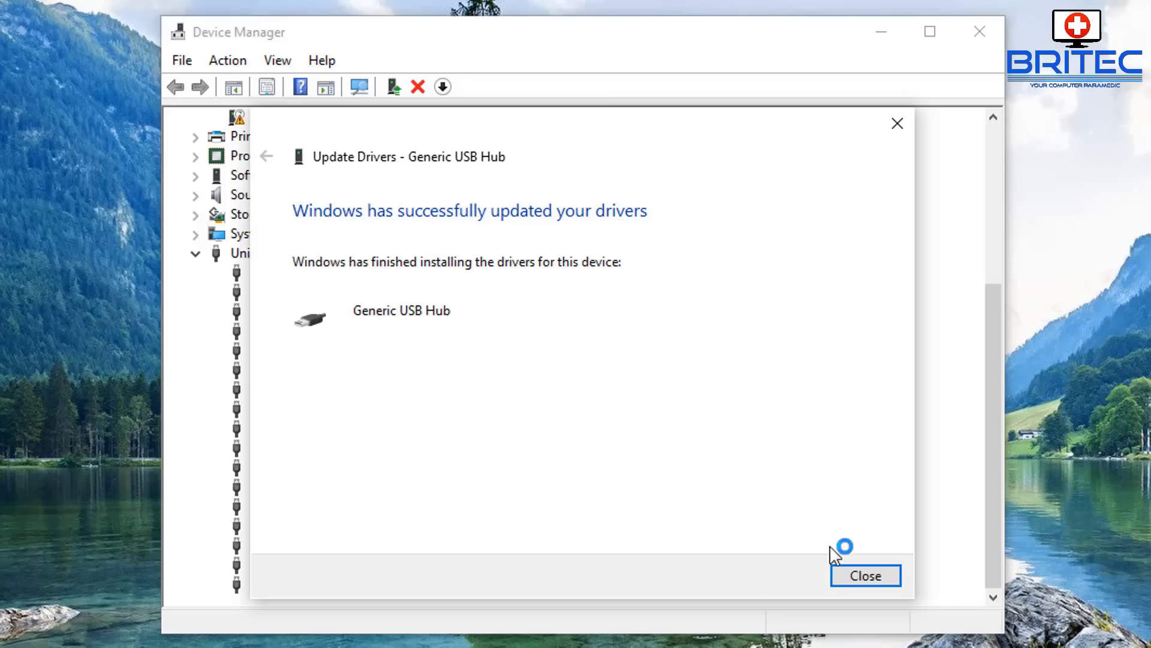
{"action": "left_click", "coordinate": [877, 575]}
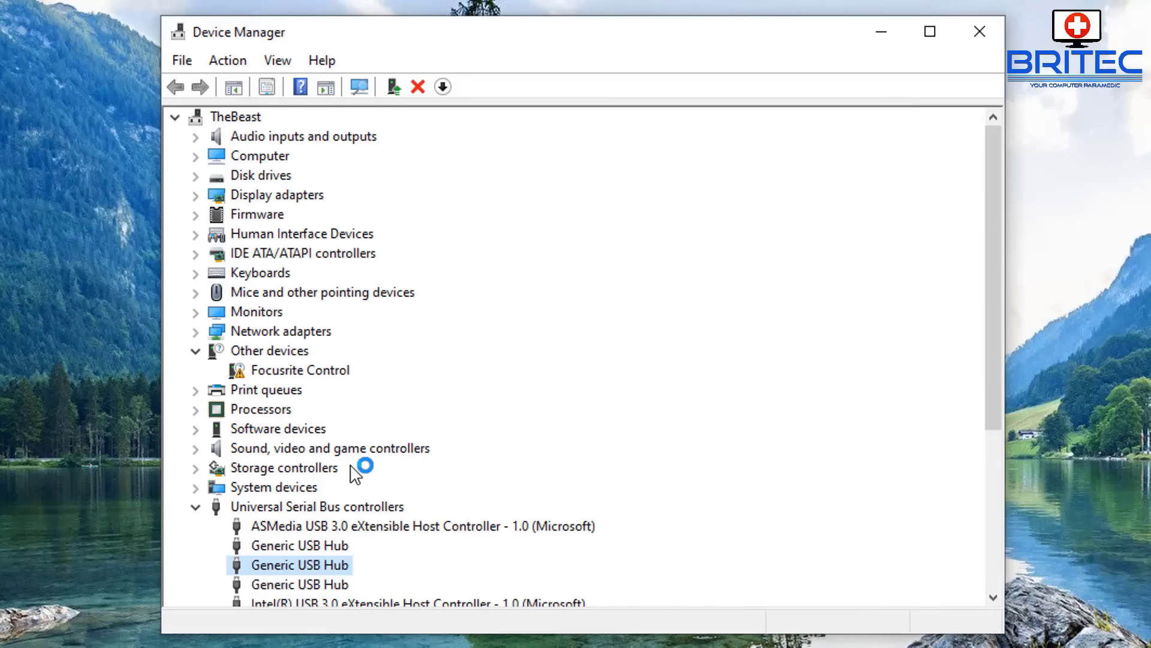
Update the third Generic USB Hub with the Generic USB Hub driver picked from the computer's available drivers and close the wizard
{"action": "scroll", "coordinate": [360, 467], "scroll_direction": "down", "scroll_amount": 1}
{"action": "left_click", "coordinate": [317, 527]}
{"action": "right_click", "coordinate": [314, 529]}
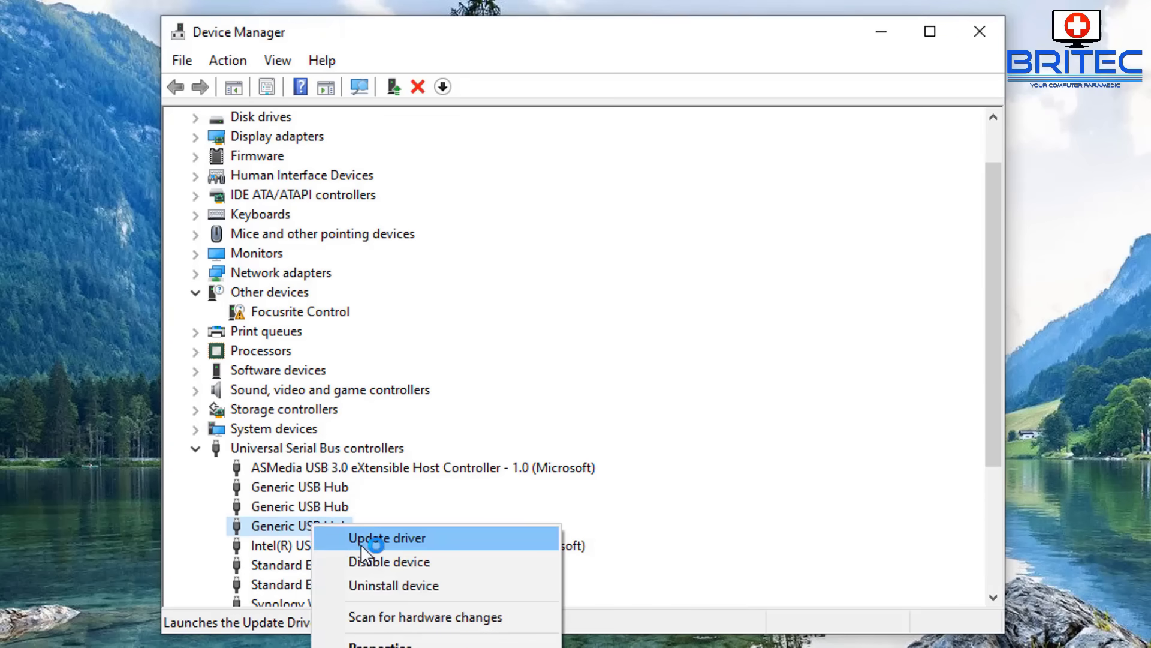
{"action": "left_click", "coordinate": [379, 540]}
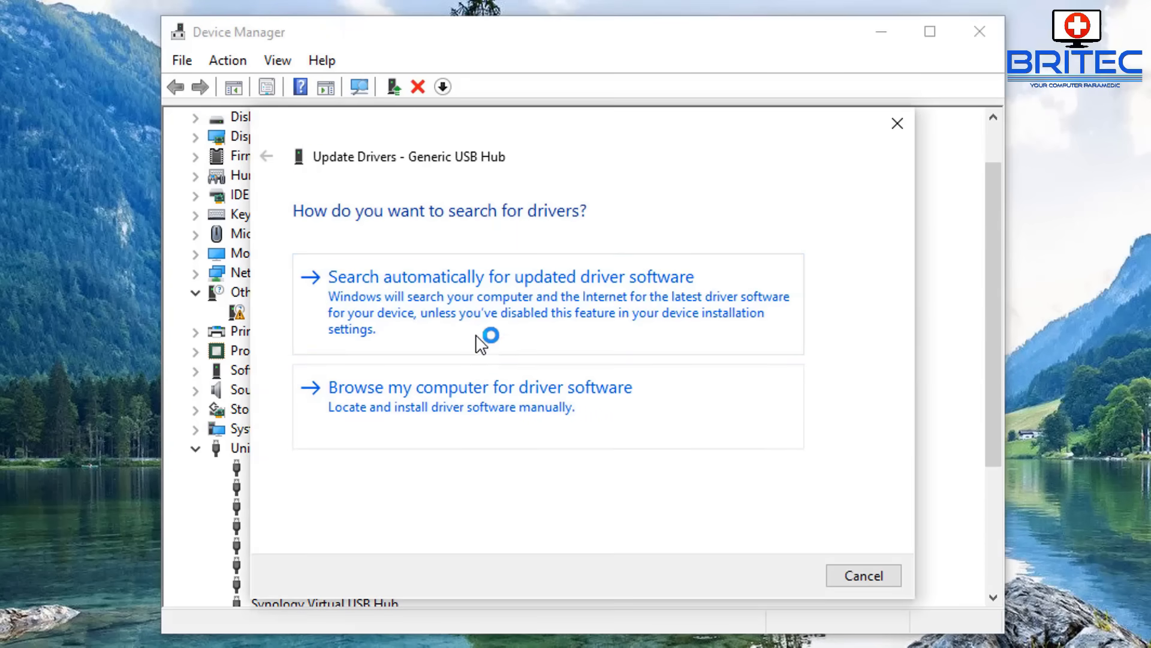
{"action": "left_click", "coordinate": [469, 401]}
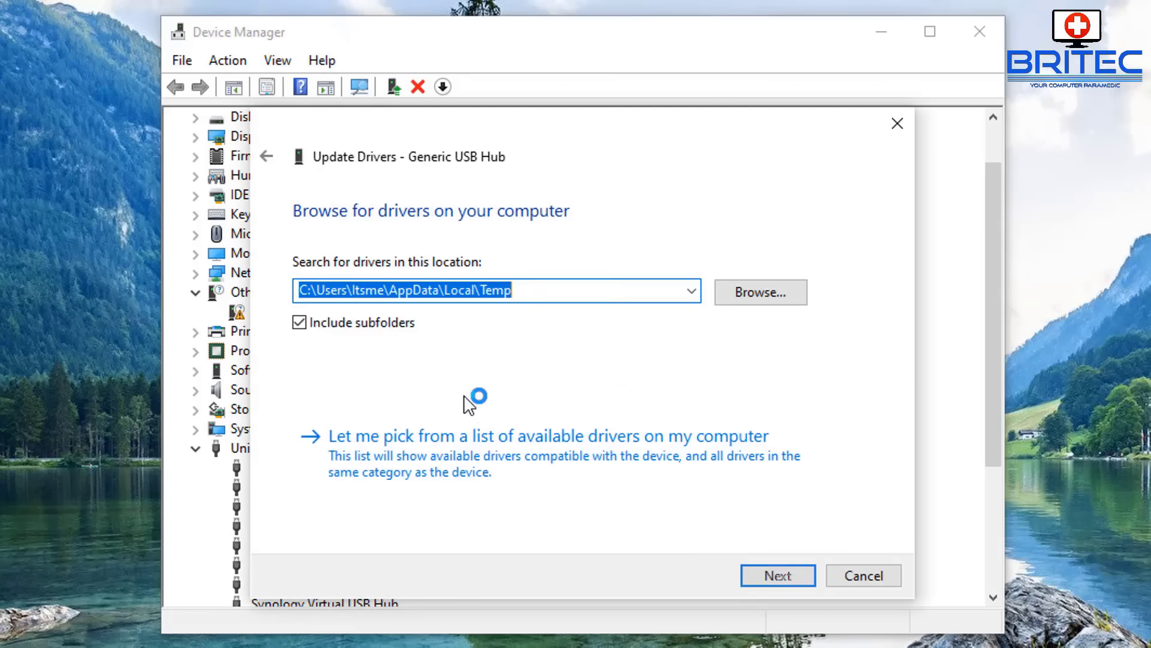
{"action": "left_click", "coordinate": [566, 456]}
{"action": "left_click", "coordinate": [399, 393]}
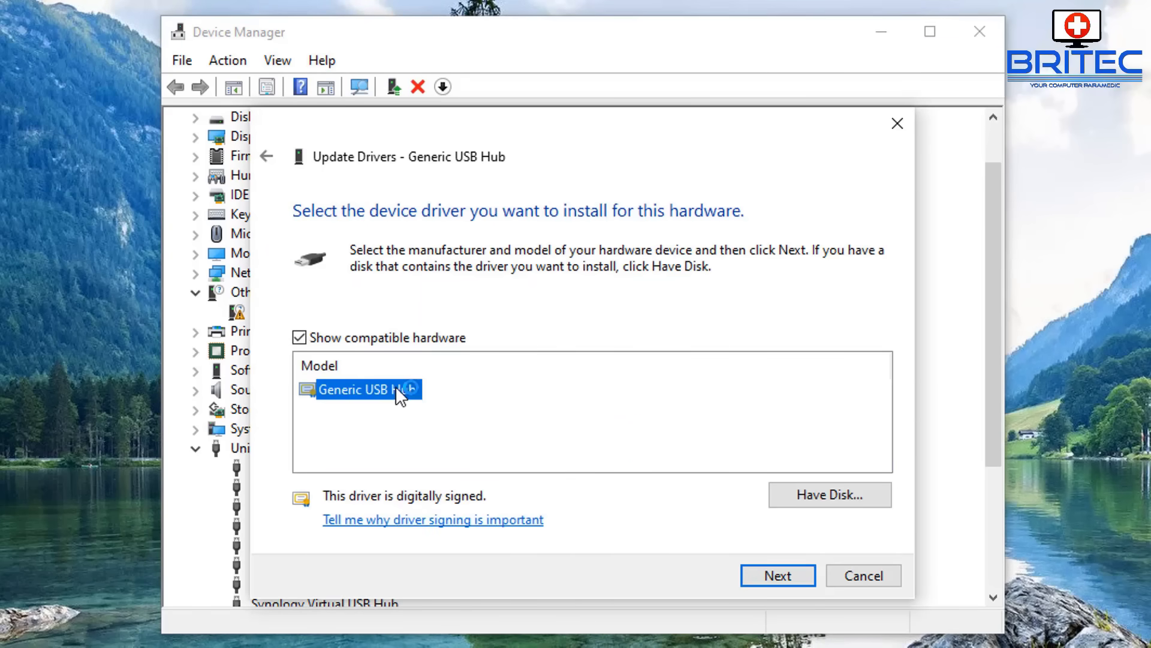
{"action": "left_click", "coordinate": [797, 575]}
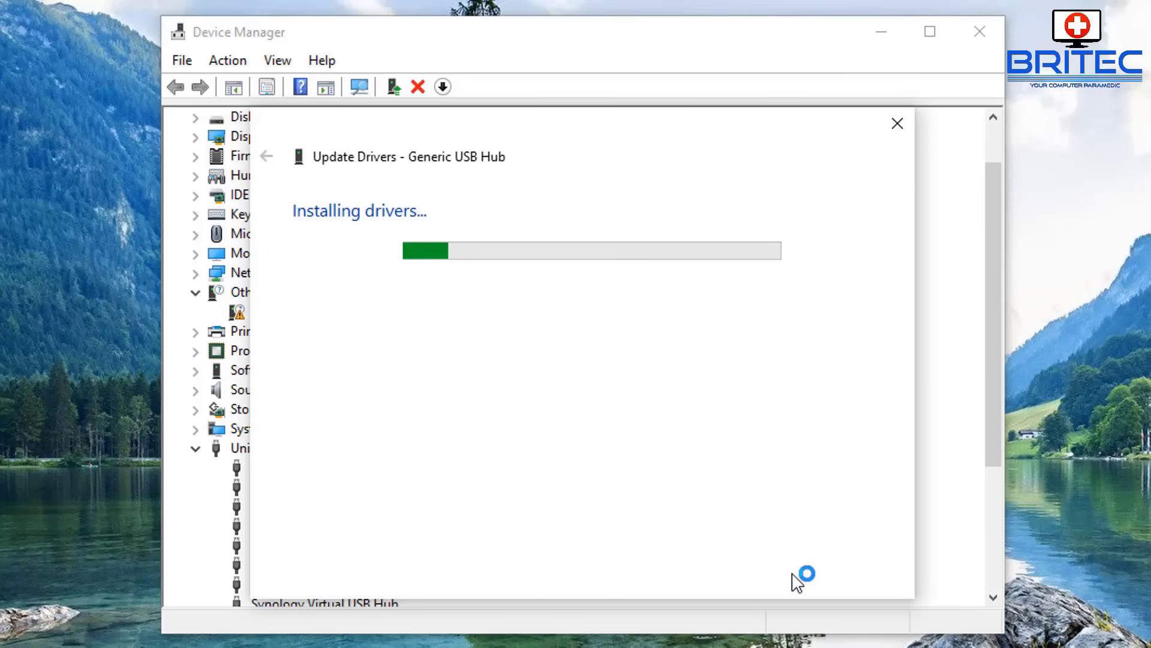
{"action": "left_click", "coordinate": [898, 123]}
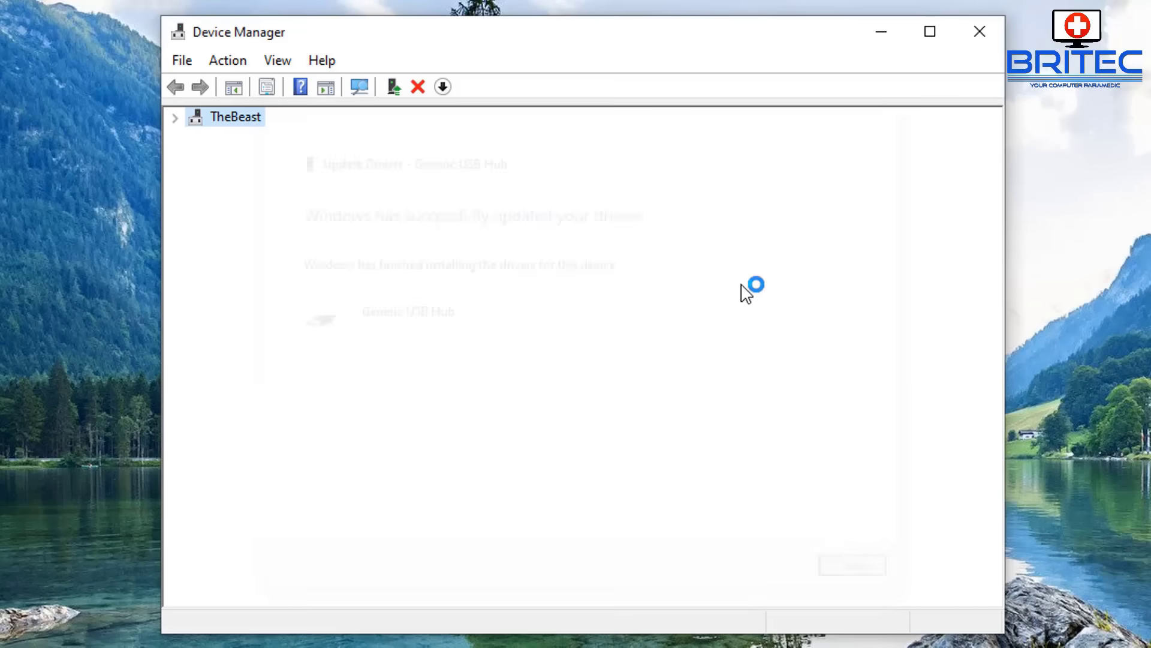
{"action": "scroll", "coordinate": [594, 428], "scroll_direction": "down", "scroll_amount": 5}
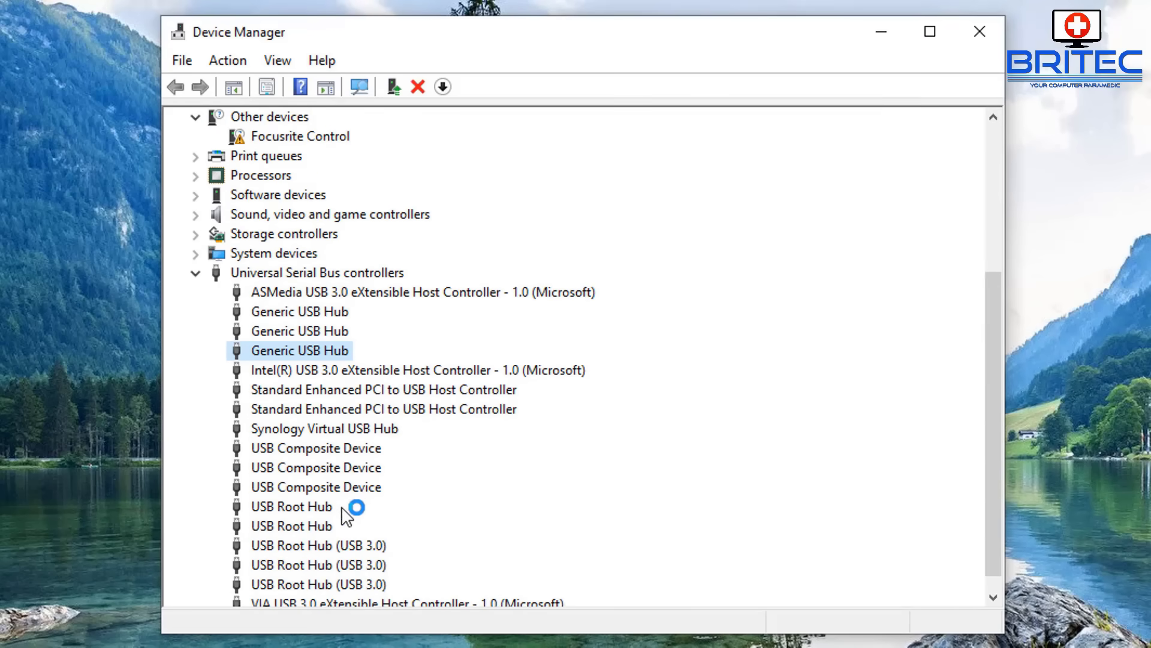
{"action": "left_click", "coordinate": [297, 488]}
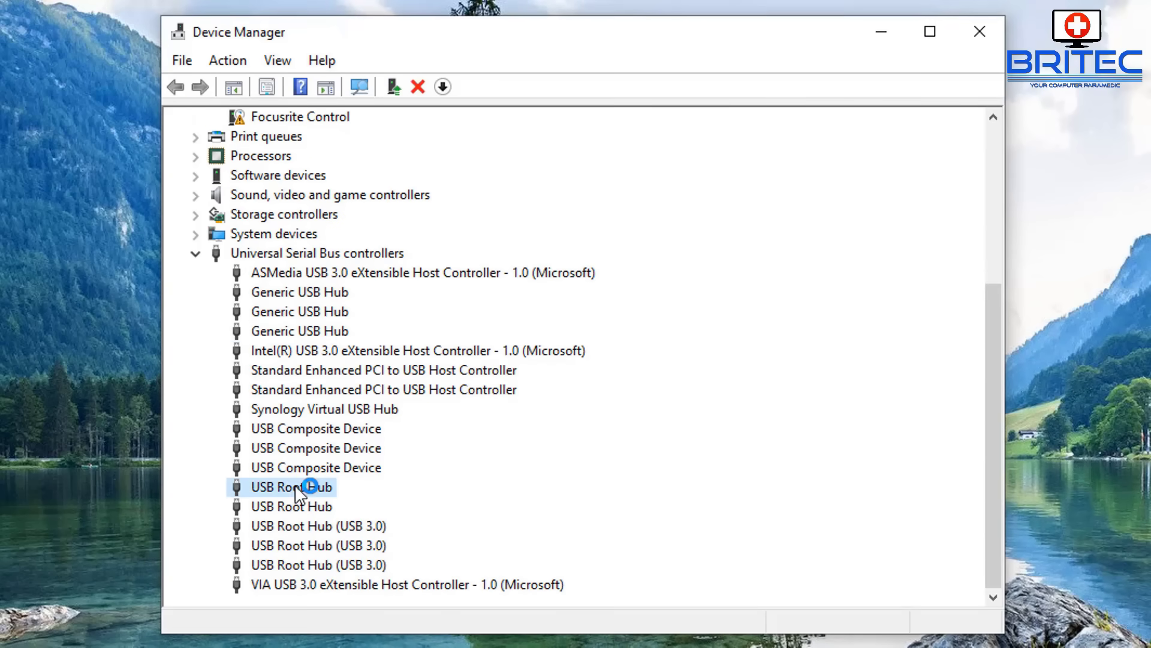
{"action": "right_click", "coordinate": [296, 488]}
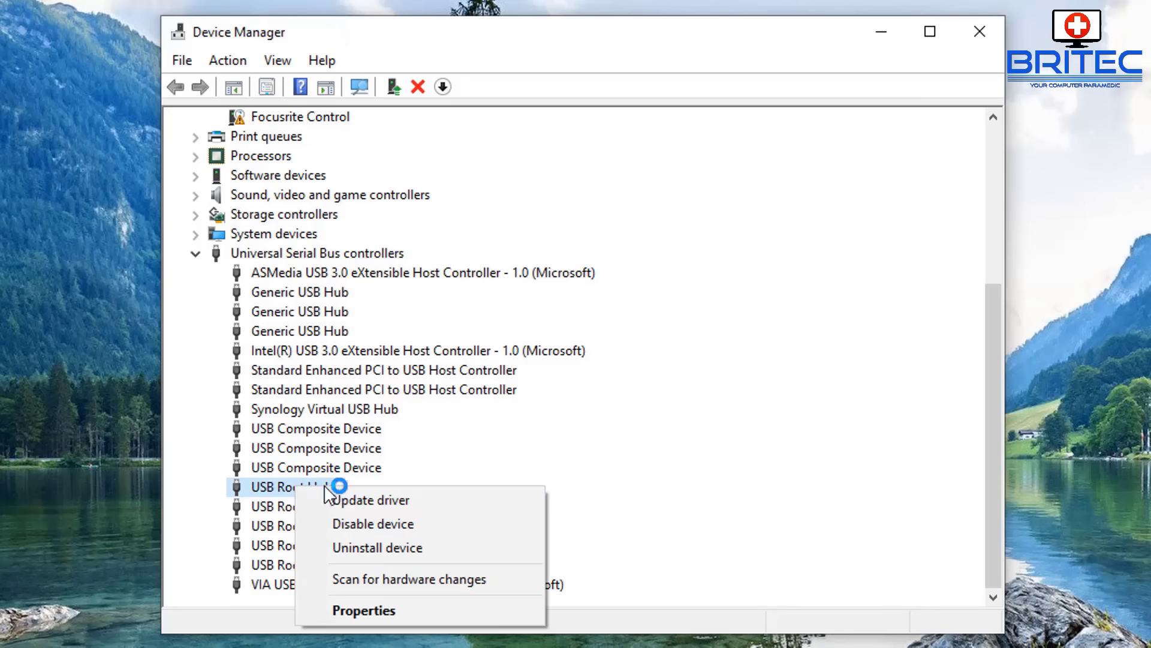
{"action": "left_click", "coordinate": [378, 498]}
{"action": "left_click", "coordinate": [477, 312]}
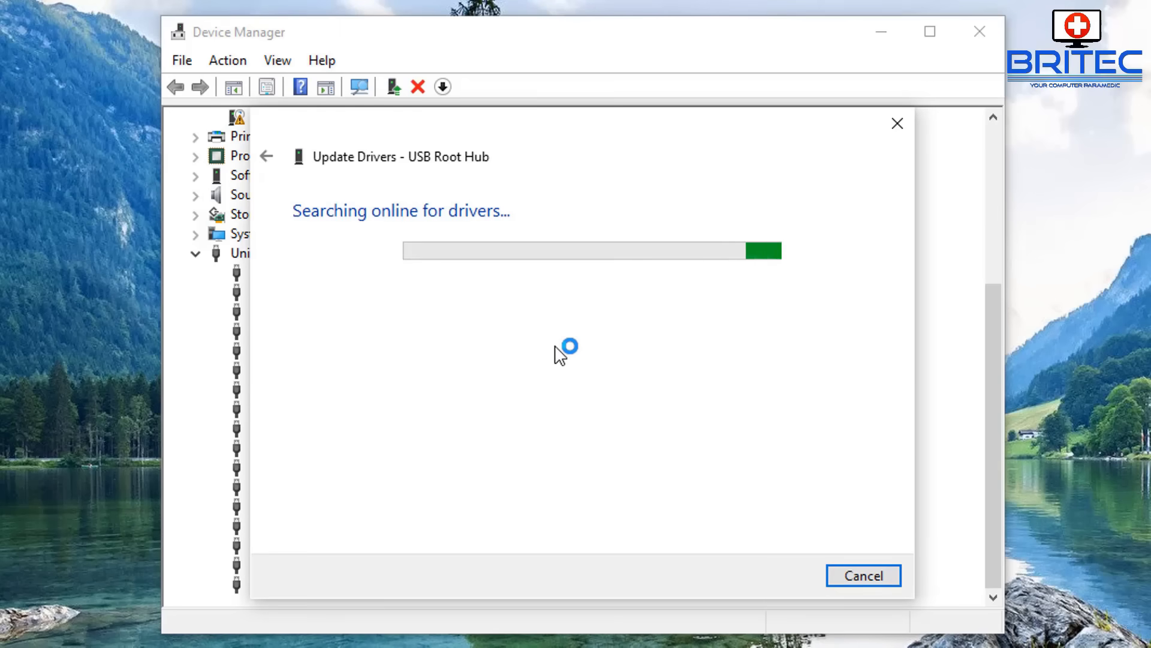
{"action": "left_click", "coordinate": [894, 569]}
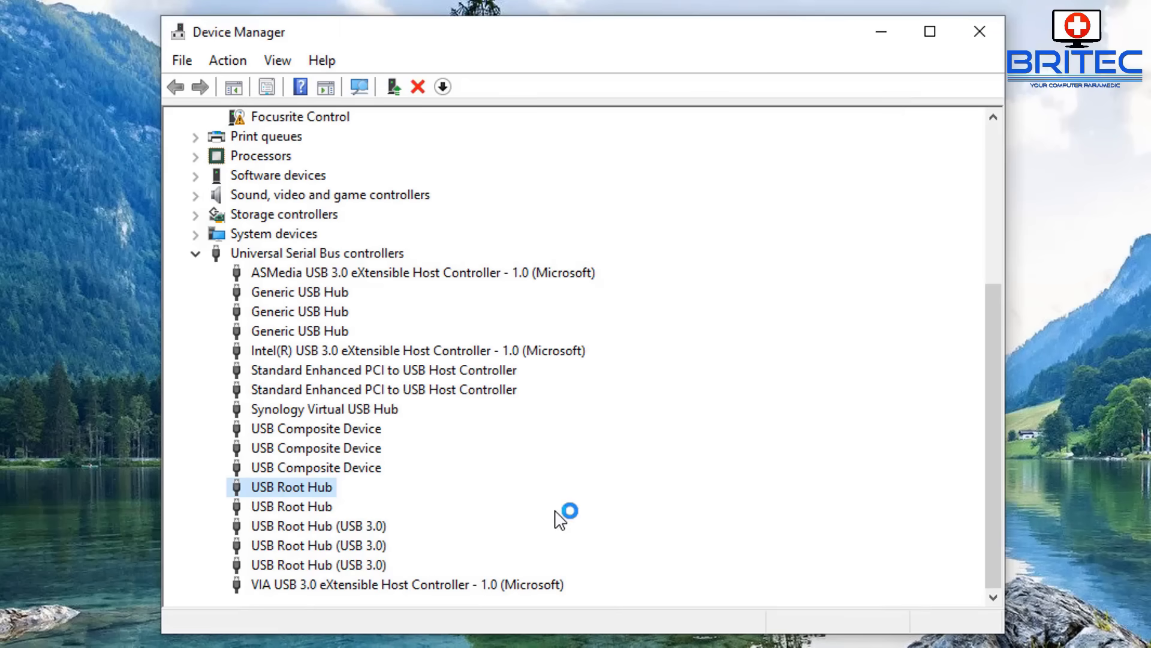
Update the first USB Root Hub by installing the USB Root Hub driver from the list of available drivers on the computer
{"action": "right_click", "coordinate": [279, 488]}
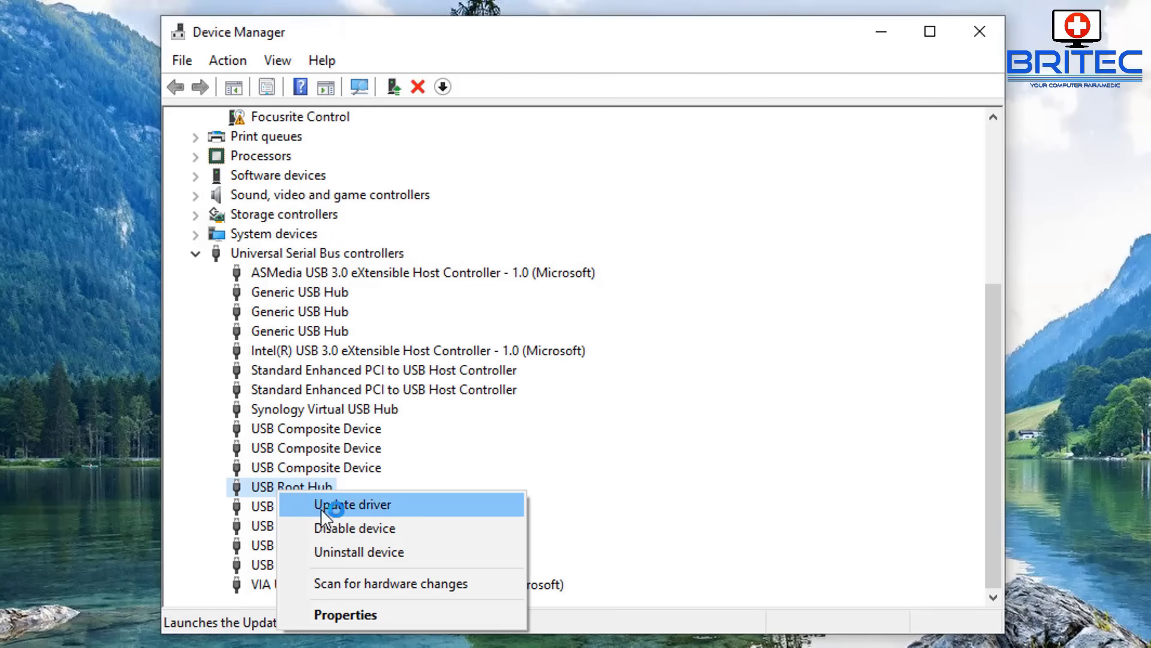
{"action": "left_click", "coordinate": [367, 505]}
{"action": "left_click", "coordinate": [484, 394]}
{"action": "left_click", "coordinate": [471, 456]}
{"action": "left_click", "coordinate": [359, 390]}
{"action": "left_click", "coordinate": [826, 509]}
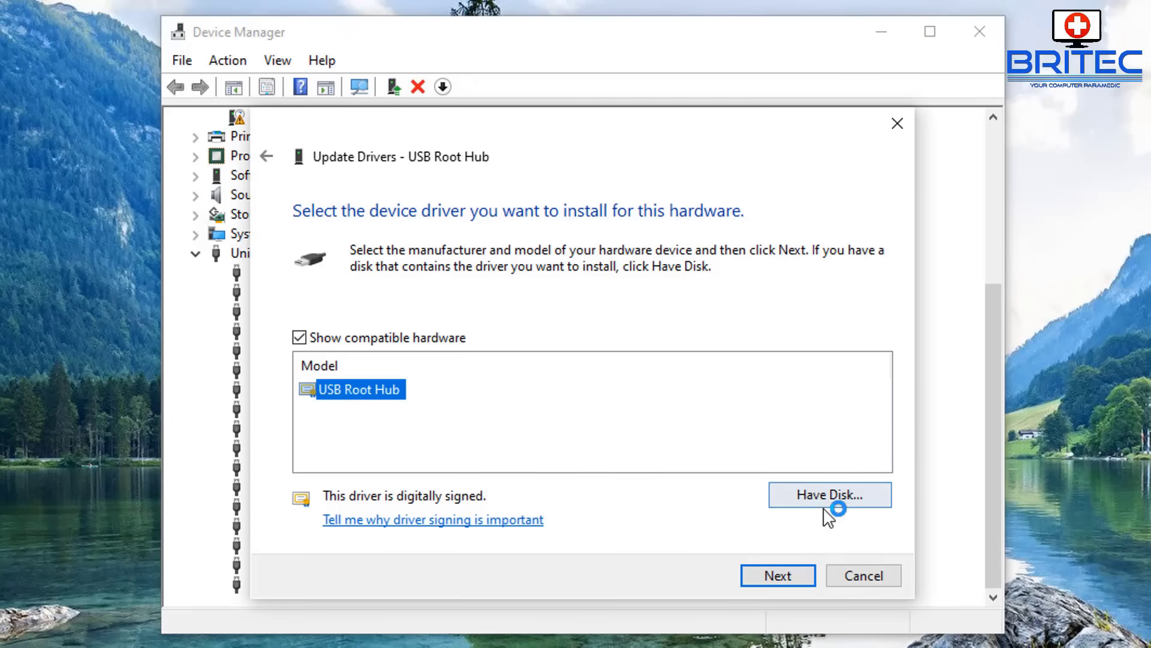
{"action": "left_click", "coordinate": [801, 575]}
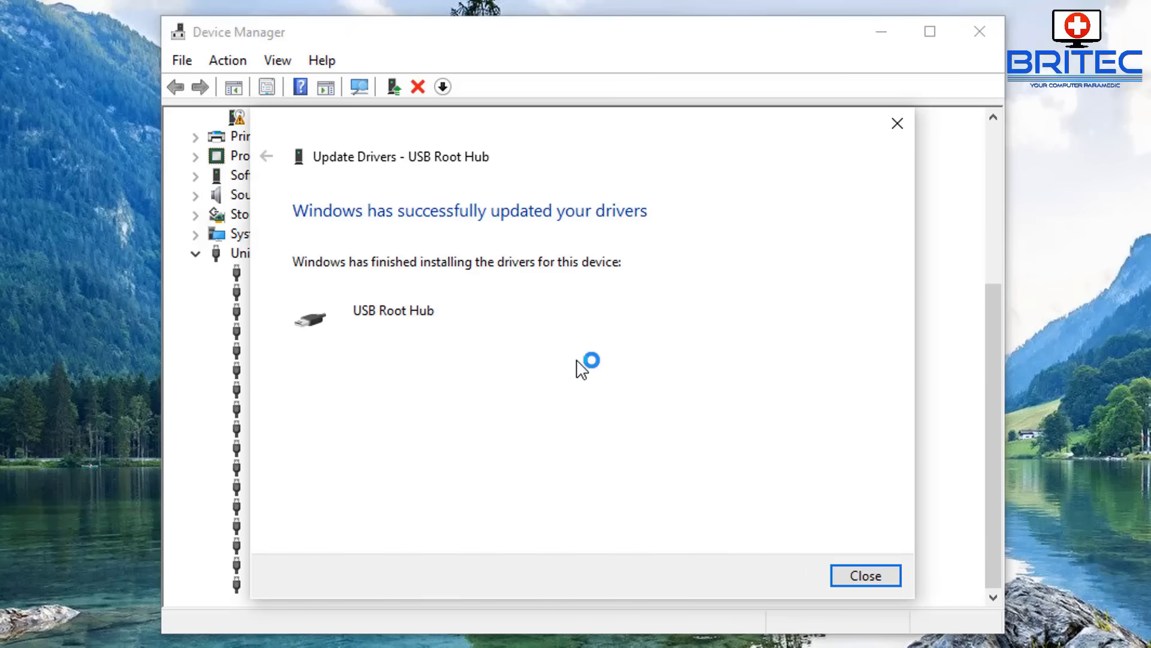
{"action": "left_click", "coordinate": [874, 577]}
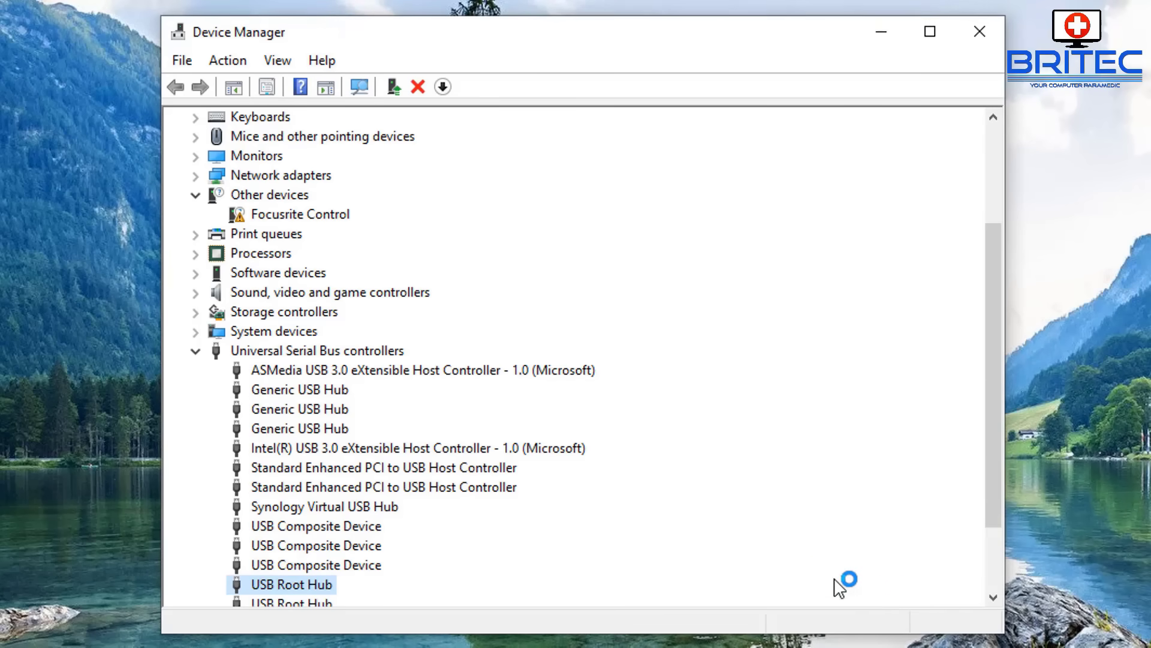
Uninstall the first Generic USB Hub device and confirm its removal
{"action": "right_click", "coordinate": [317, 387]}
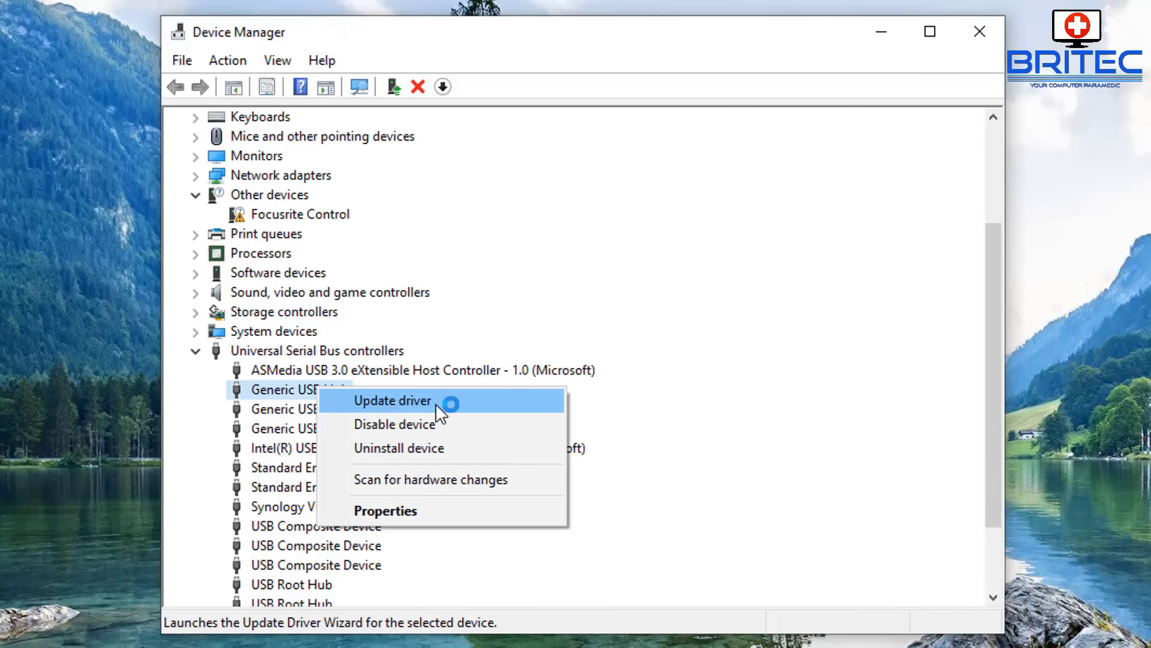
{"action": "left_click", "coordinate": [447, 449]}
{"action": "left_click", "coordinate": [664, 482]}
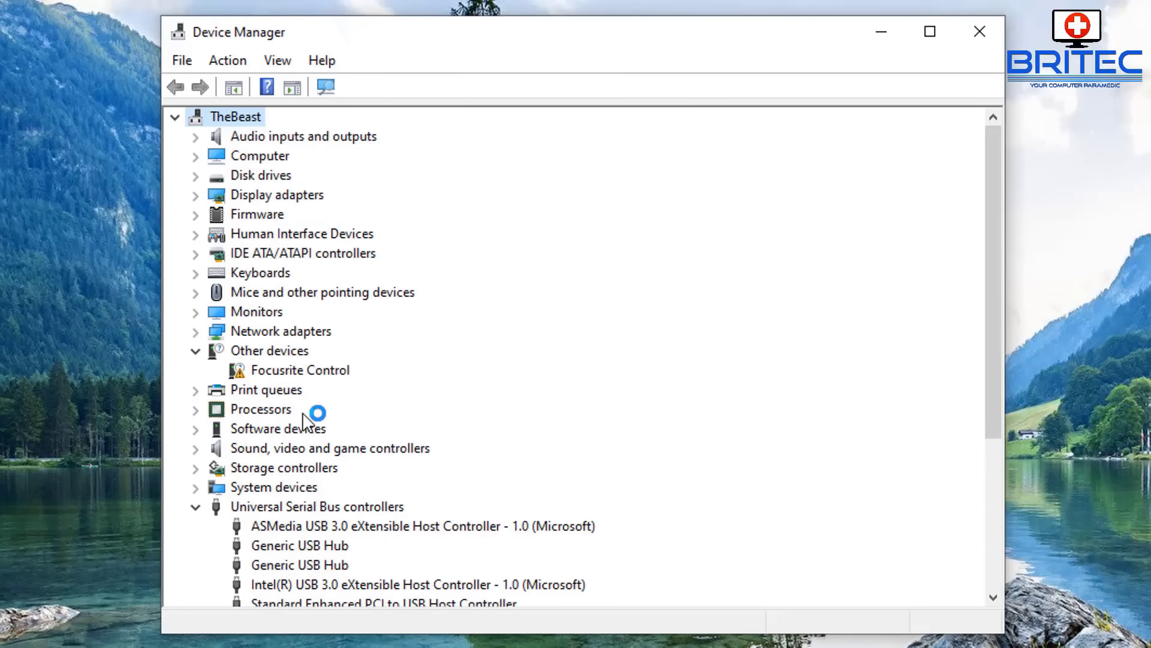
Uninstall the upper of the two remaining Generic USB Hub devices and confirm its removal
{"action": "scroll", "coordinate": [306, 510], "scroll_direction": "down", "scroll_amount": 3}
{"action": "left_click", "coordinate": [299, 369]}
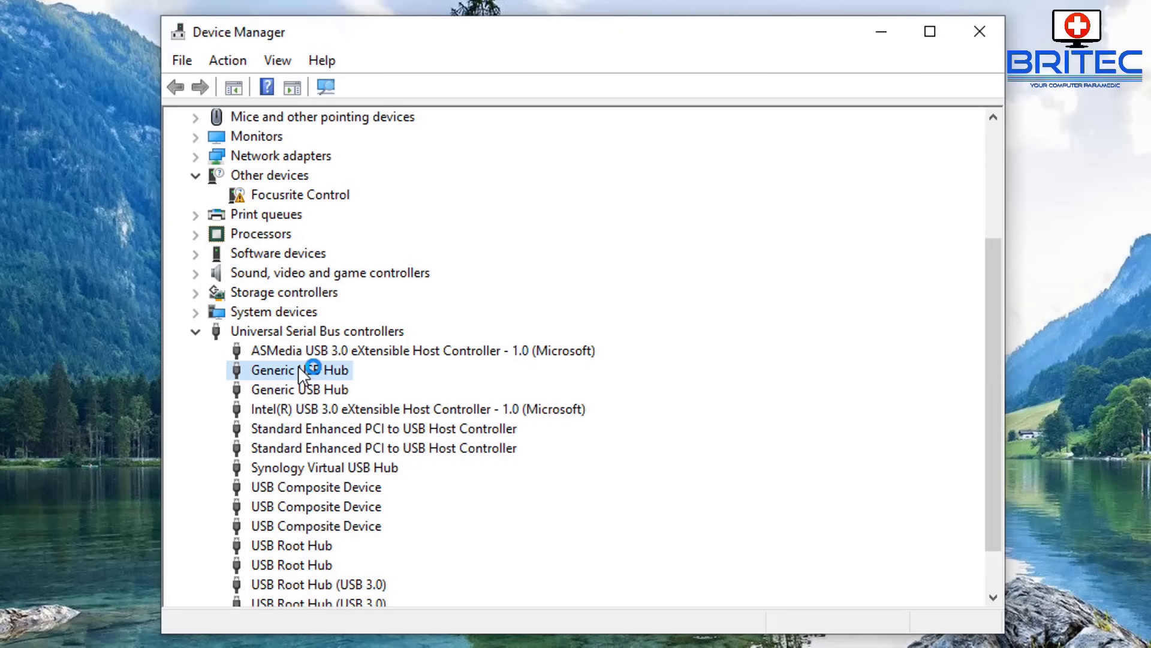
{"action": "right_click", "coordinate": [298, 367]}
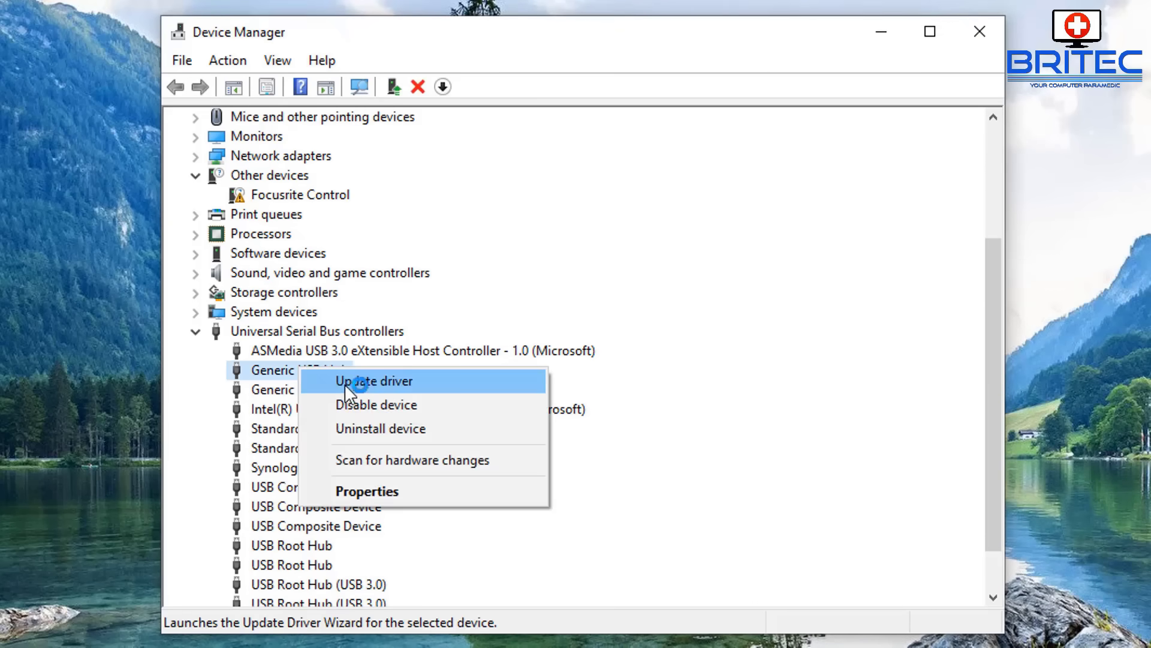
{"action": "left_click", "coordinate": [373, 429]}
{"action": "left_click", "coordinate": [671, 480]}
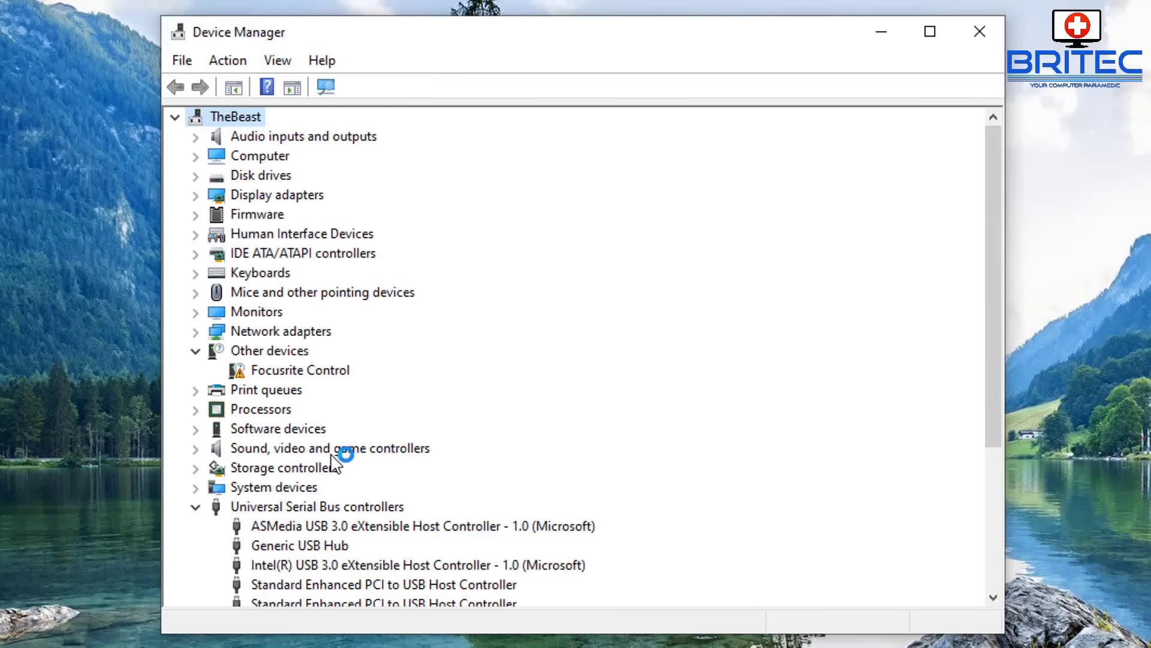
Uninstall the only Generic USB Hub left under Universal Serial Bus controllers and confirm its removal
{"action": "scroll", "coordinate": [342, 455], "scroll_direction": "down", "scroll_amount": 4}
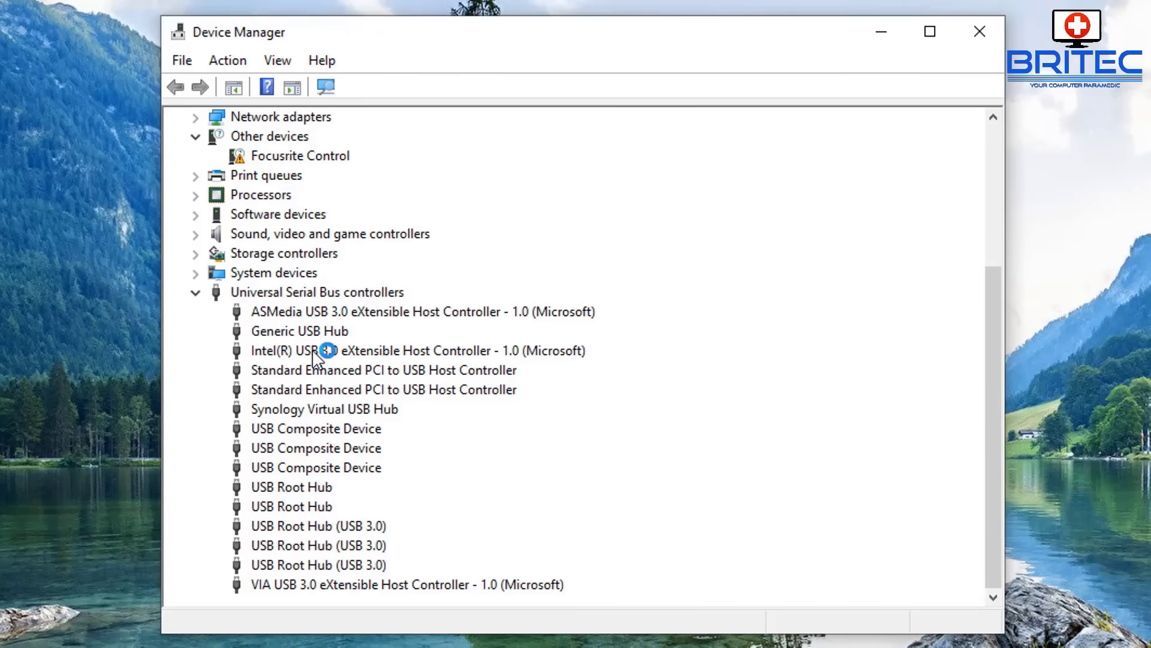
{"action": "right_click", "coordinate": [316, 329]}
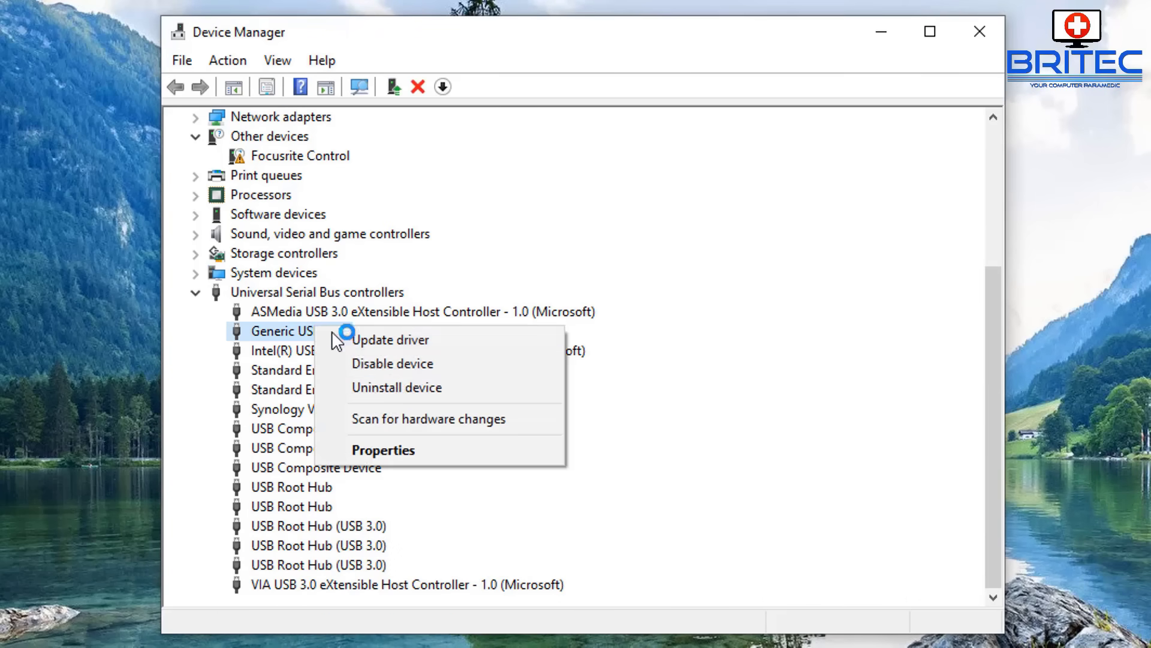
{"action": "left_click", "coordinate": [402, 390]}
{"action": "left_click", "coordinate": [673, 480]}
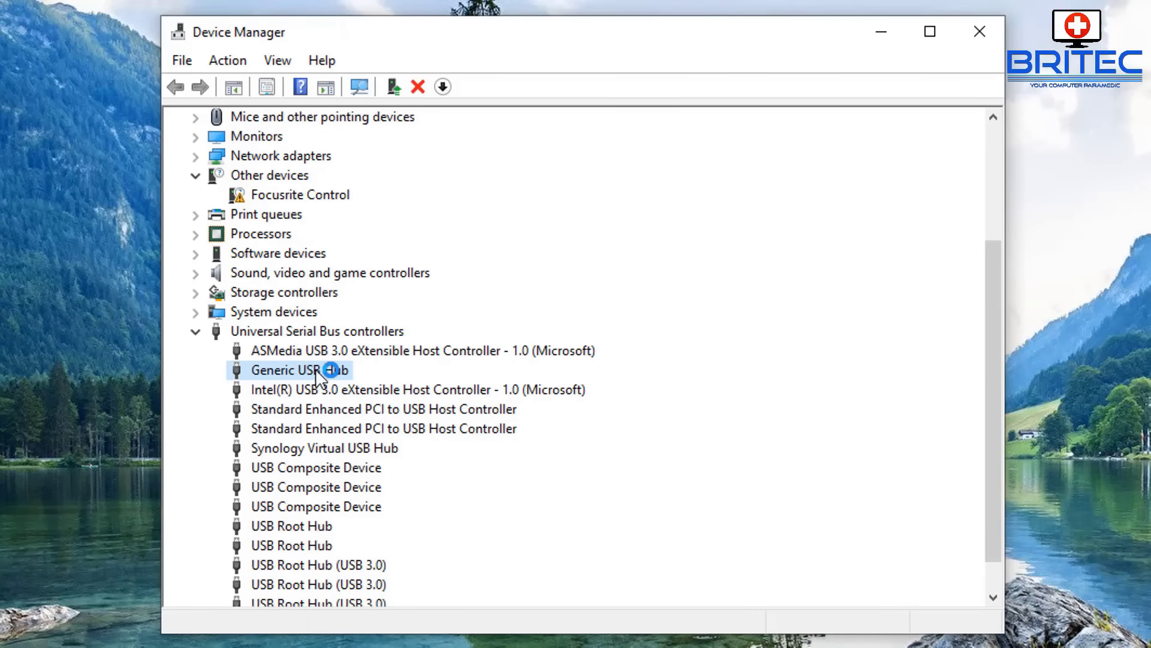
Uninstall the first USB Root Hub device and confirm its removal
{"action": "scroll", "coordinate": [323, 384], "scroll_direction": "down", "scroll_amount": 1}
{"action": "left_click", "coordinate": [290, 487]}
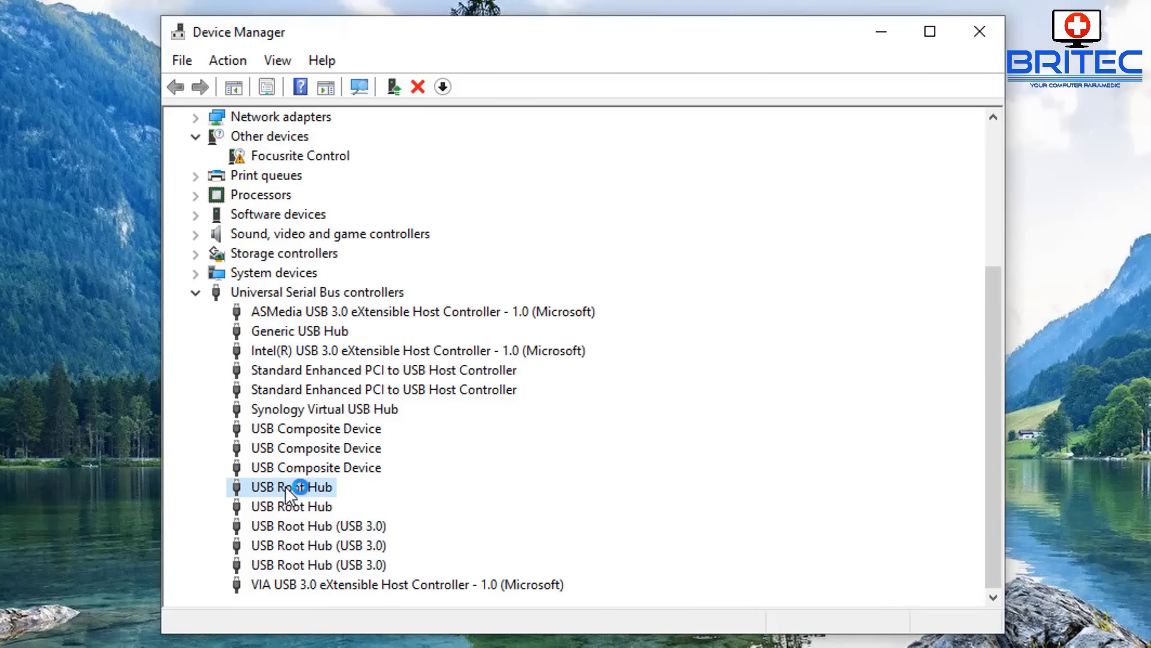
{"action": "right_click", "coordinate": [312, 485]}
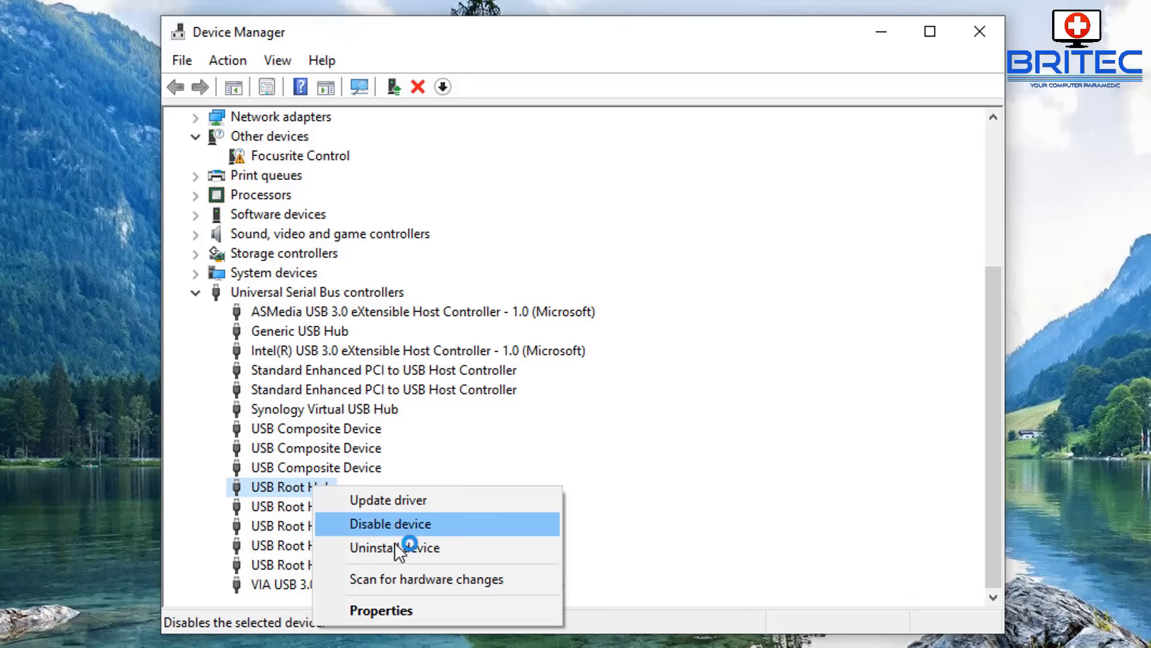
{"action": "left_click", "coordinate": [507, 546]}
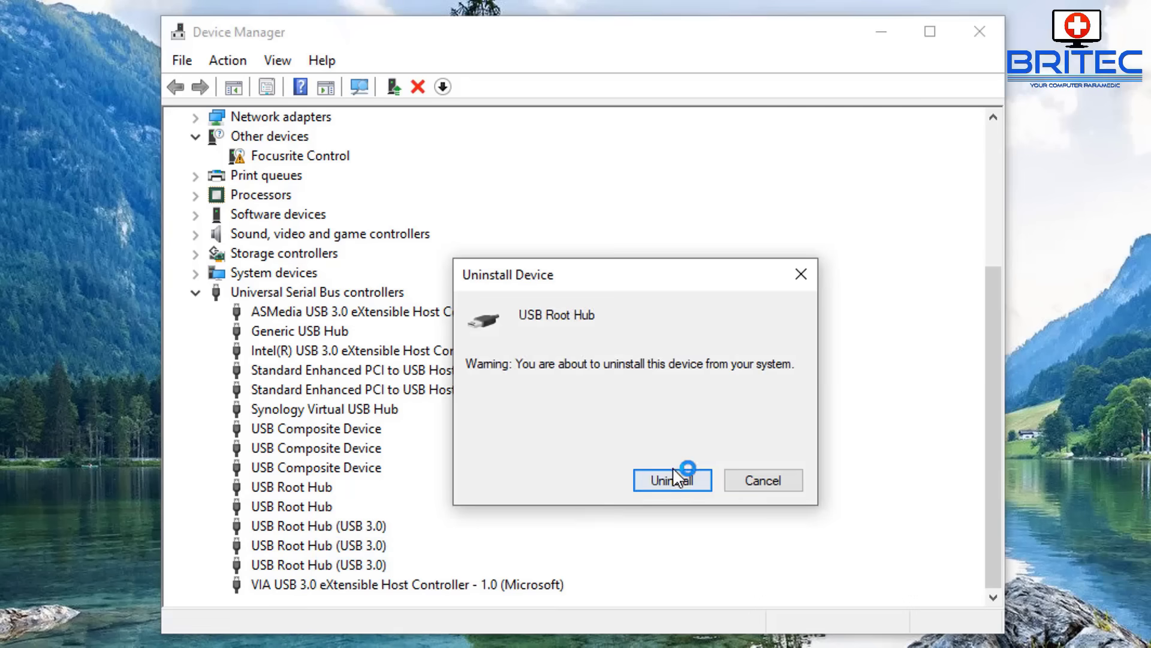
{"action": "left_click", "coordinate": [673, 471]}
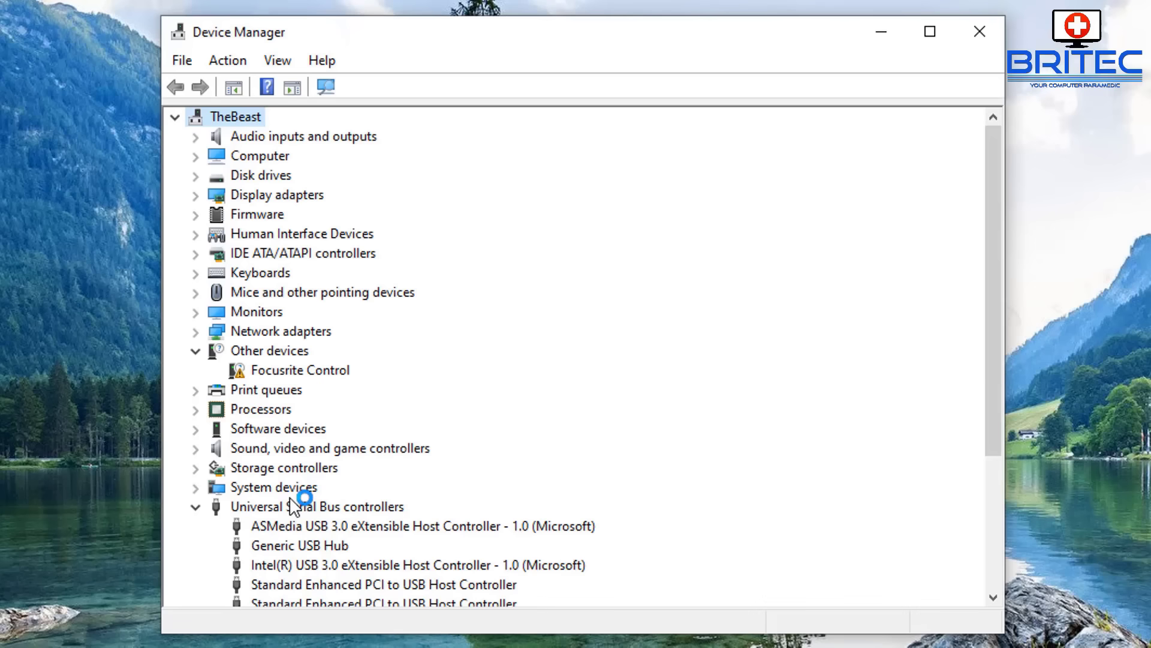
{"action": "scroll", "coordinate": [300, 519], "scroll_direction": "down", "scroll_amount": 4}
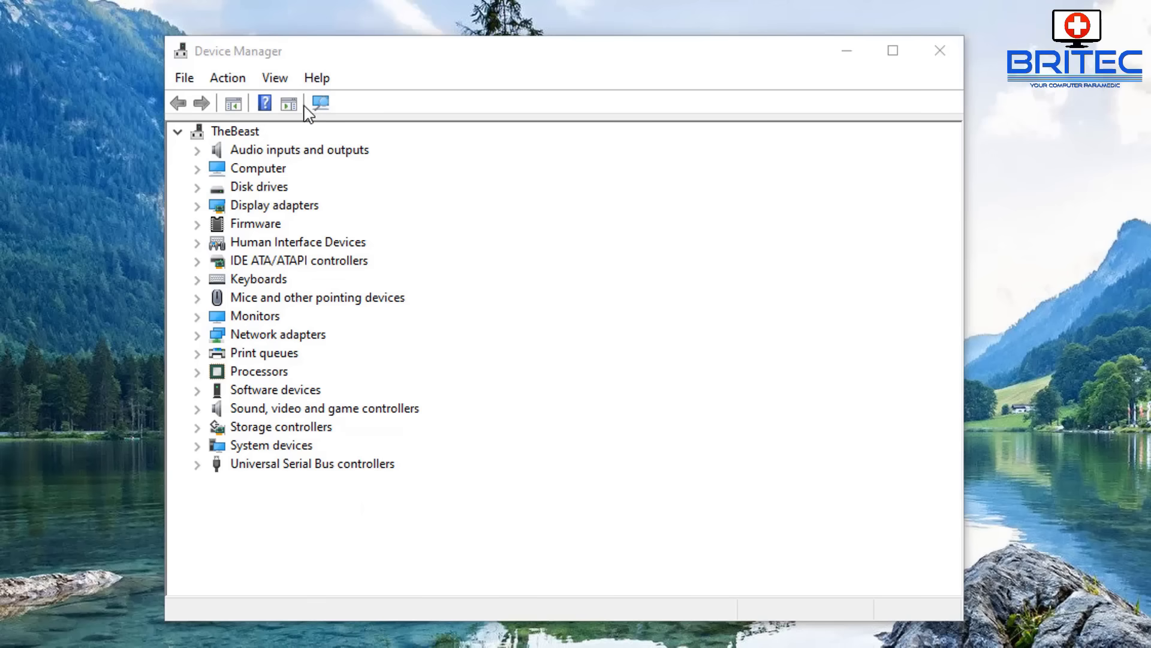
Scan the computer for hardware changes in Device Manager
{"action": "left_click", "coordinate": [274, 79]}
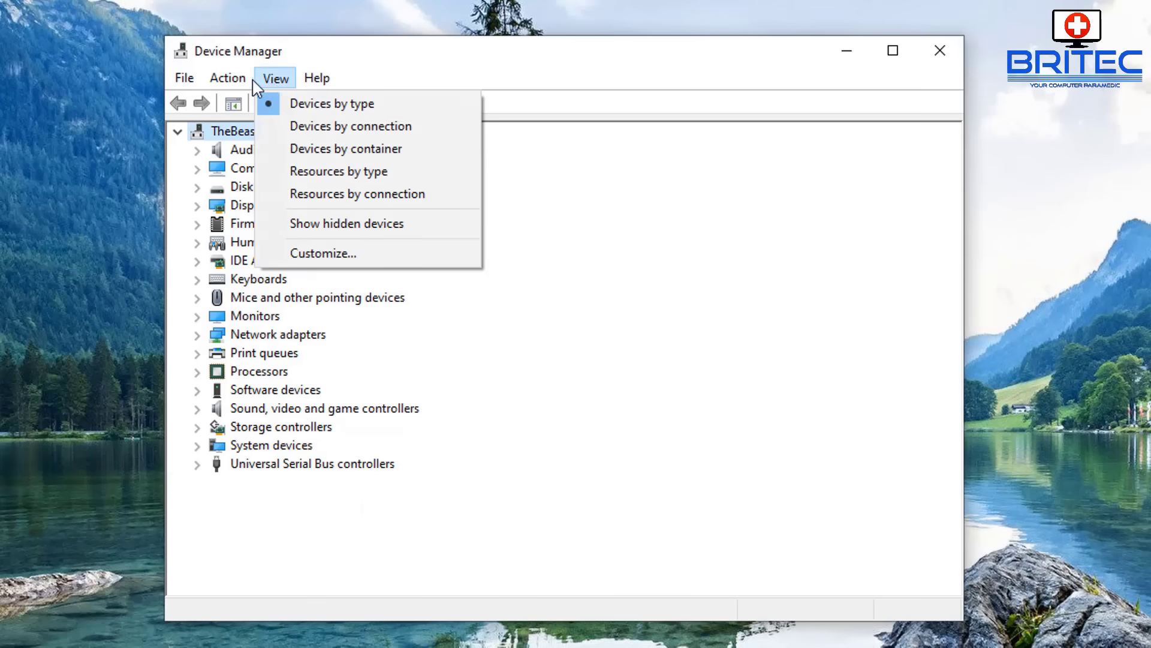
{"action": "mouse_move", "coordinate": [252, 87]}
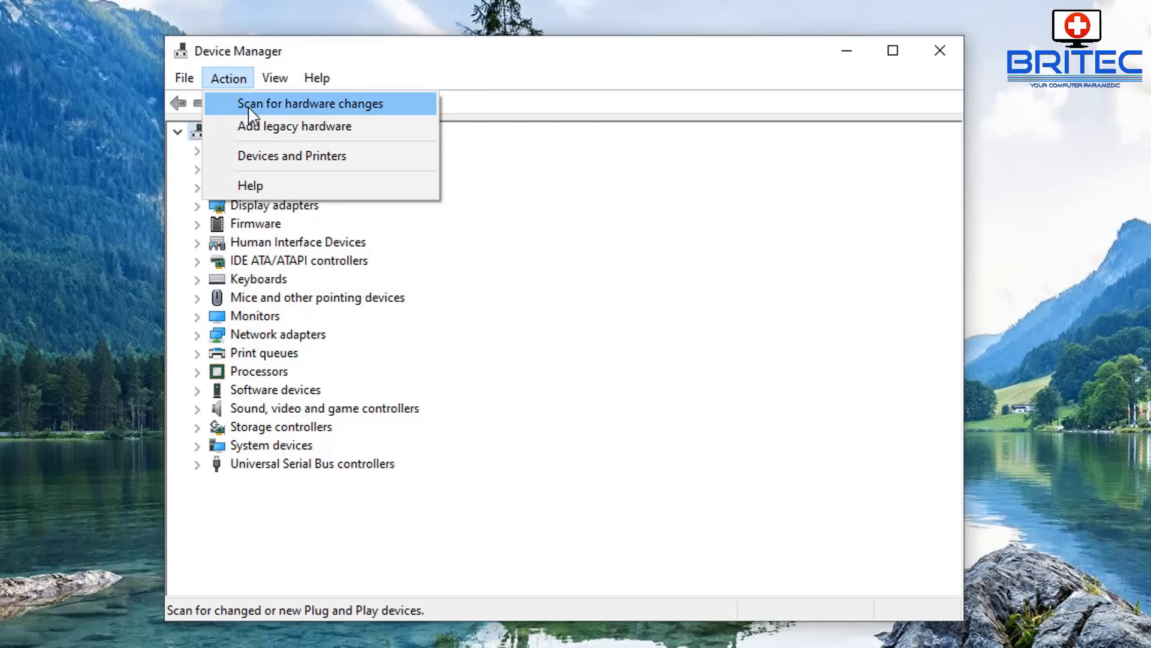
{"action": "left_click", "coordinate": [252, 104]}
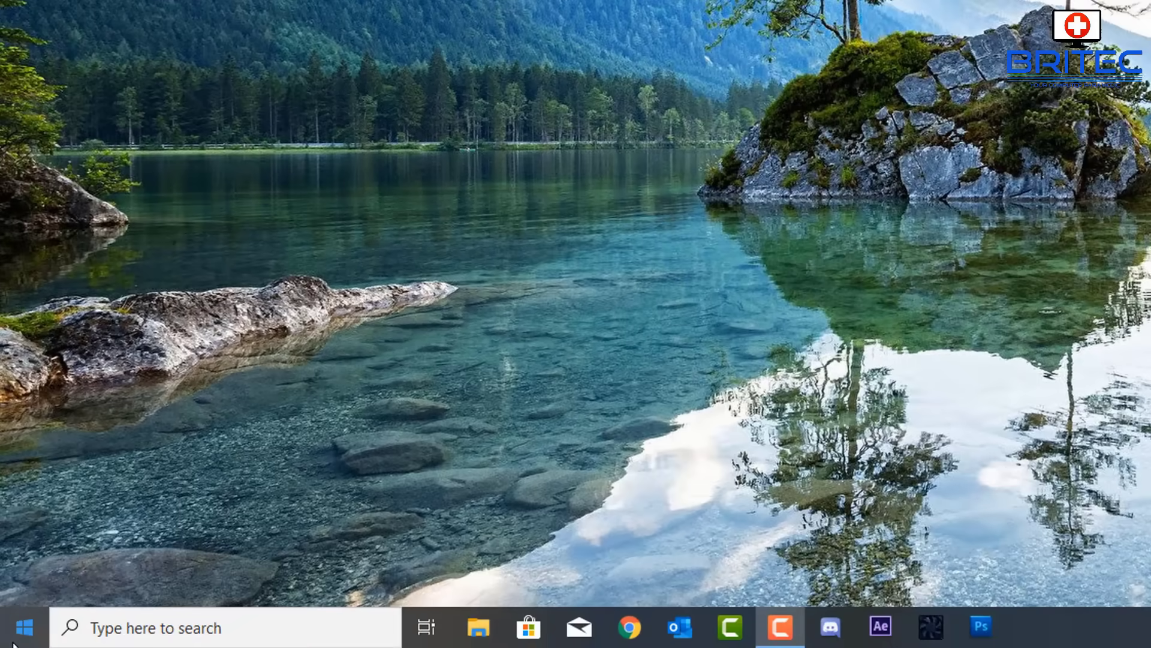
Open the computer's power options from the Windows desktop
{"action": "left_click", "coordinate": [12, 637]}
{"action": "mouse_move", "coordinate": [17, 591]}
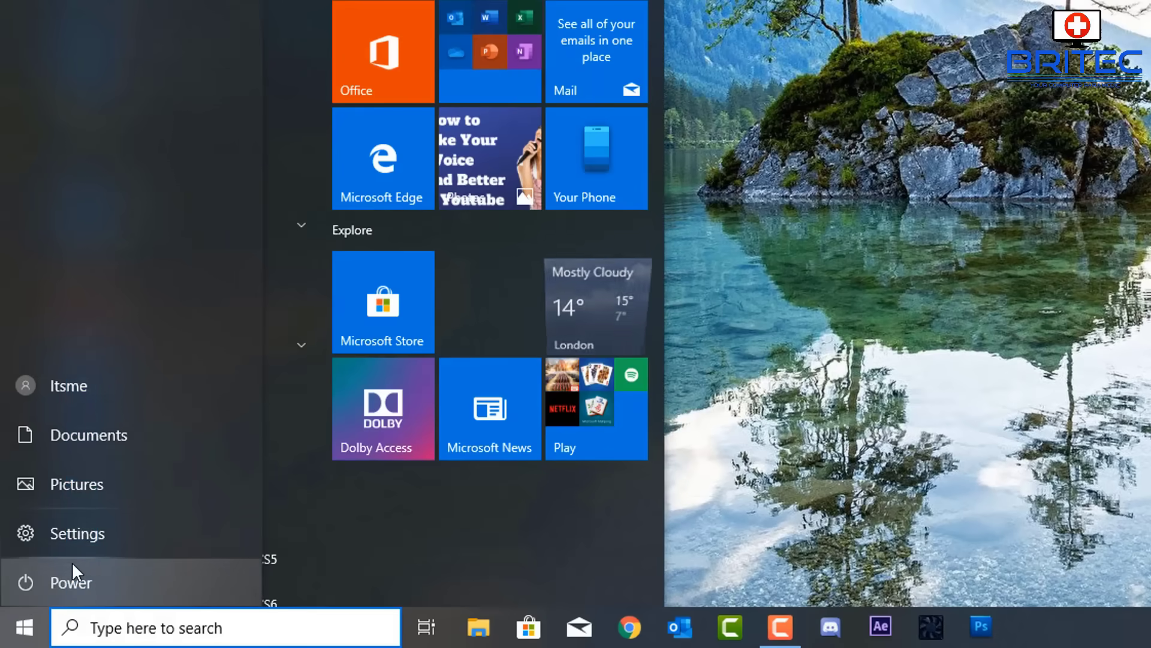
{"action": "left_click", "coordinate": [84, 580]}
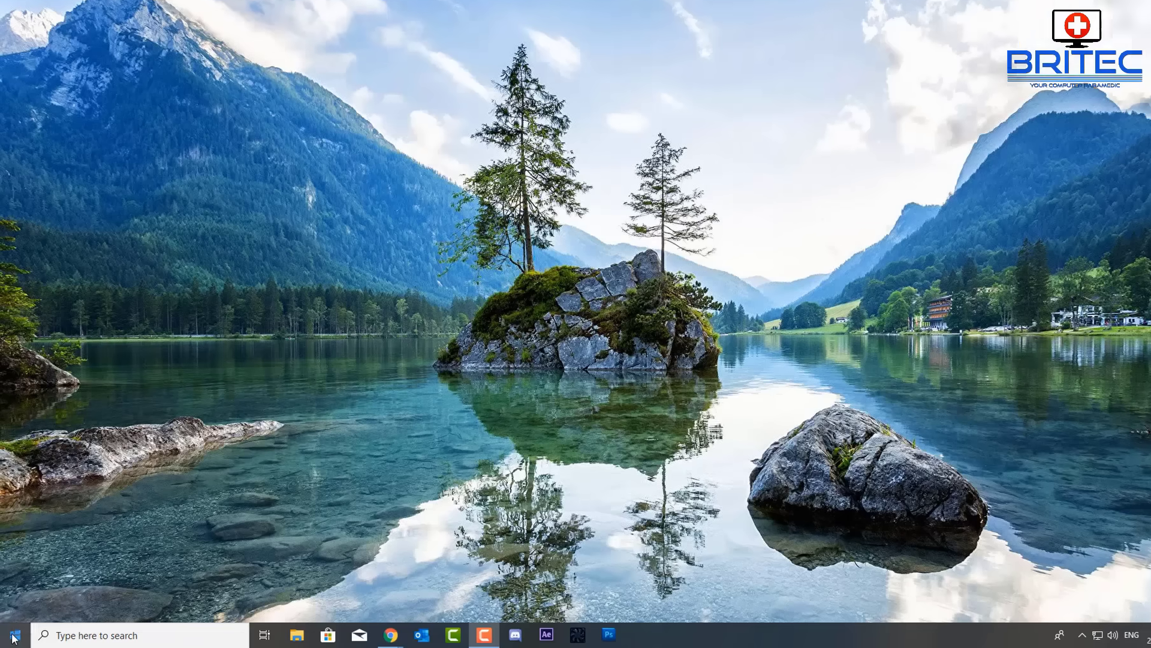
Open Device Manager again and show the hidden devices
{"action": "right_click", "coordinate": [14, 635]}
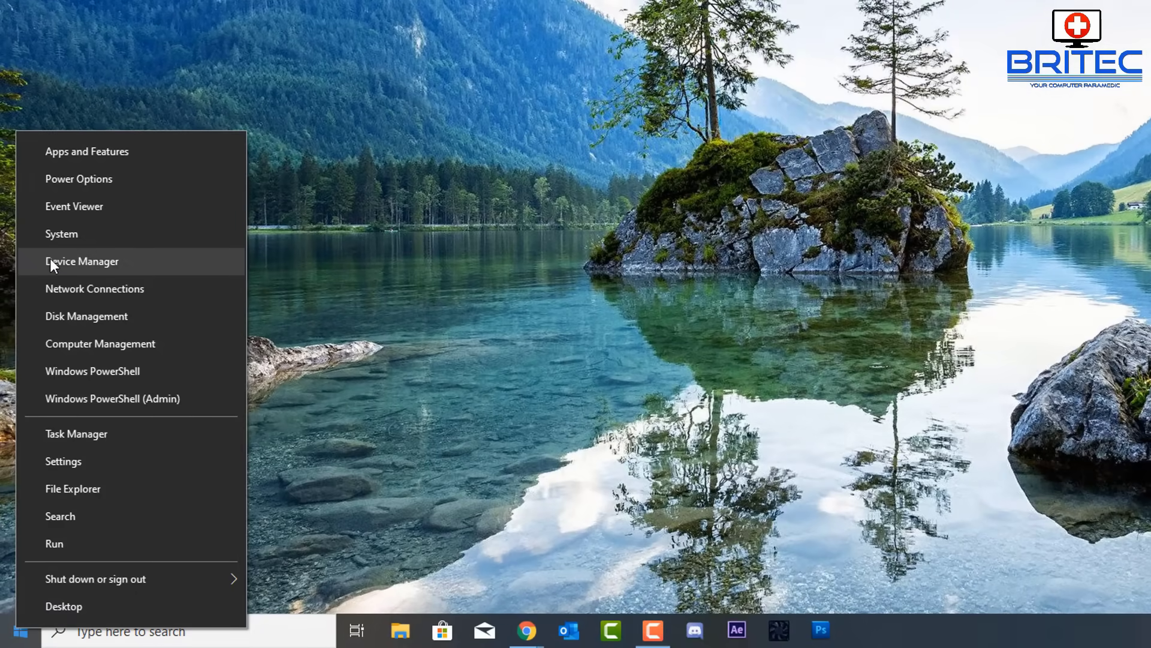
{"action": "left_click", "coordinate": [50, 260]}
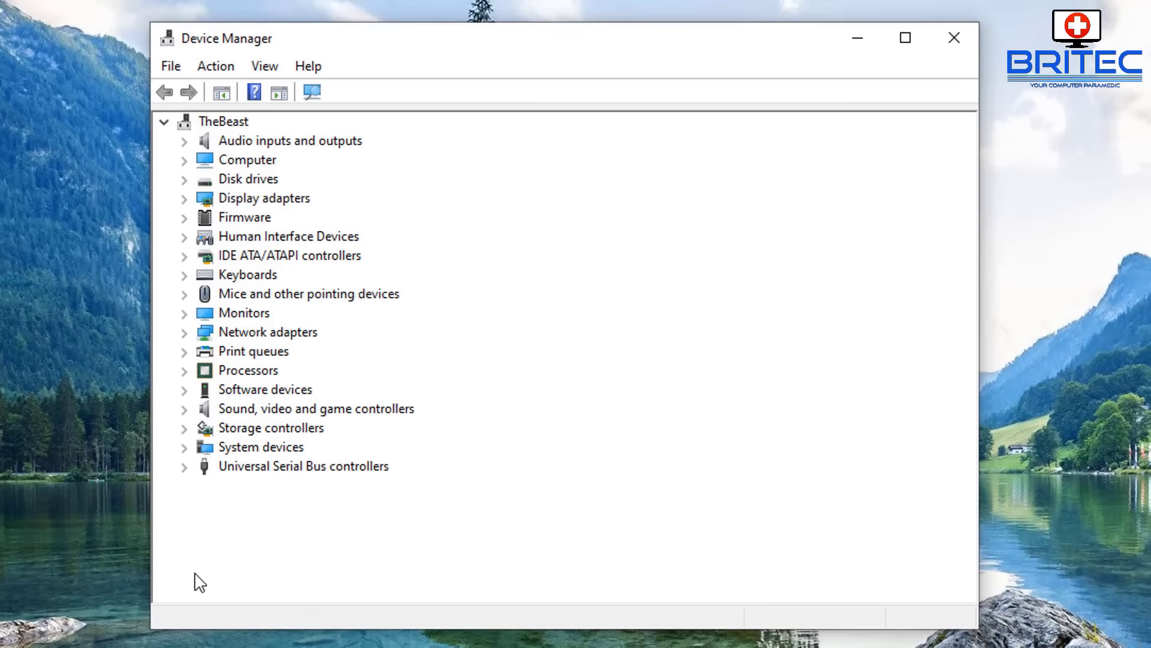
{"action": "left_click", "coordinate": [266, 67]}
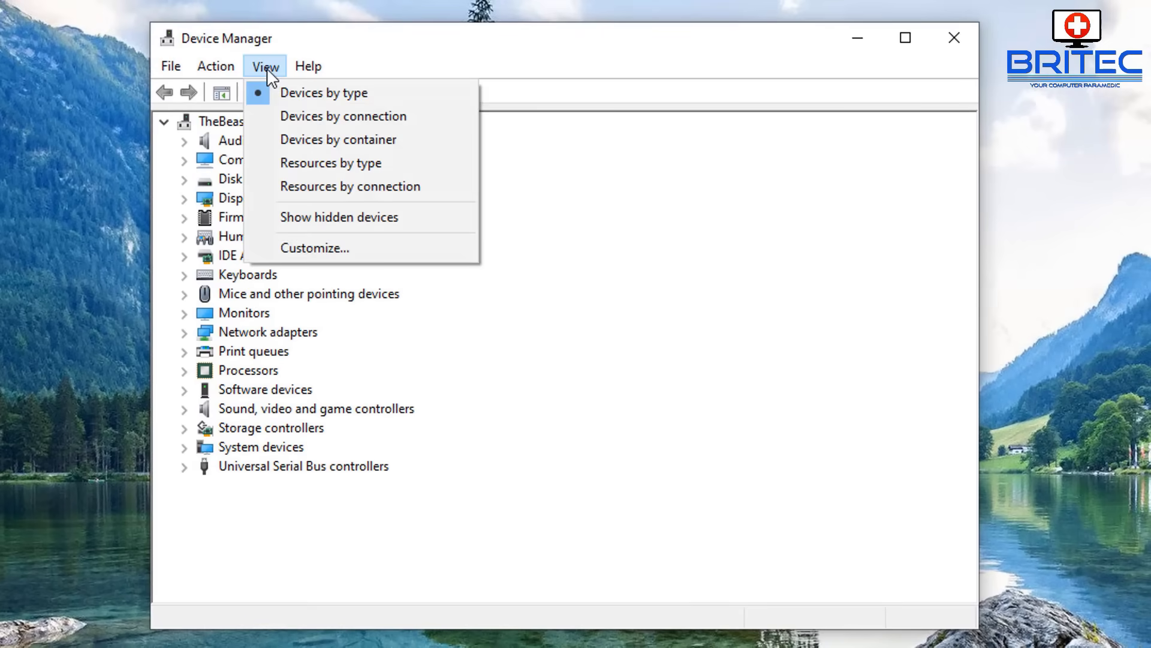
{"action": "left_click", "coordinate": [287, 218]}
Expand the Universal Serial Bus devices and Universal Serial Bus controllers categories to list their hidden entries
{"action": "scroll", "coordinate": [356, 475], "scroll_direction": "down", "scroll_amount": 2}
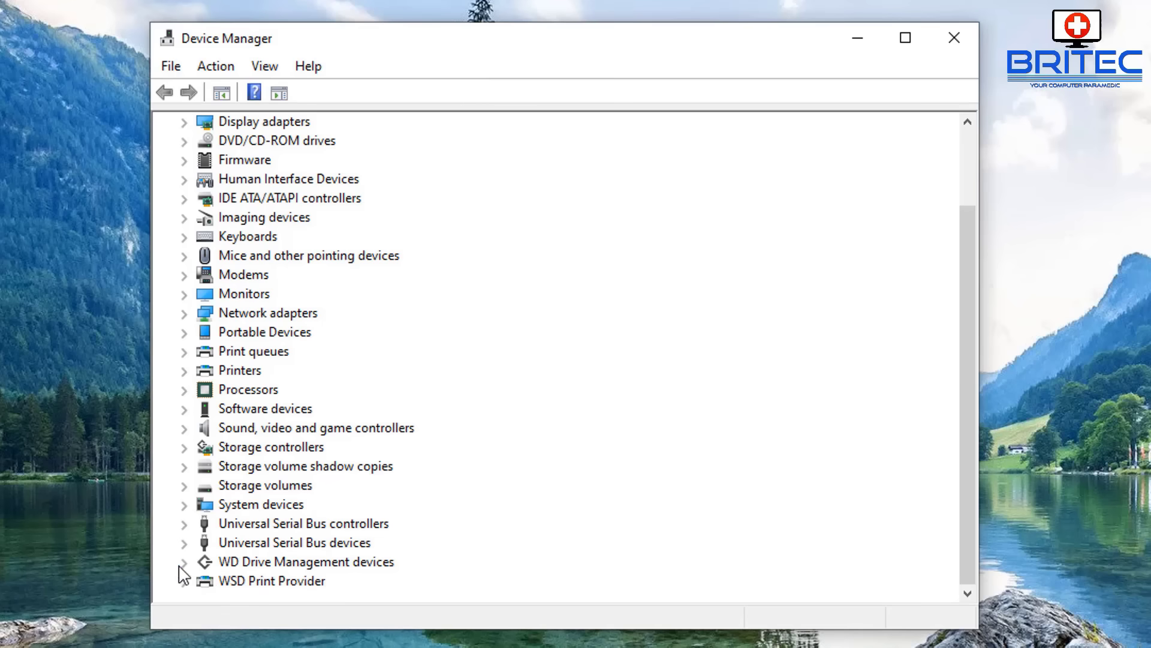
{"action": "left_click", "coordinate": [184, 543]}
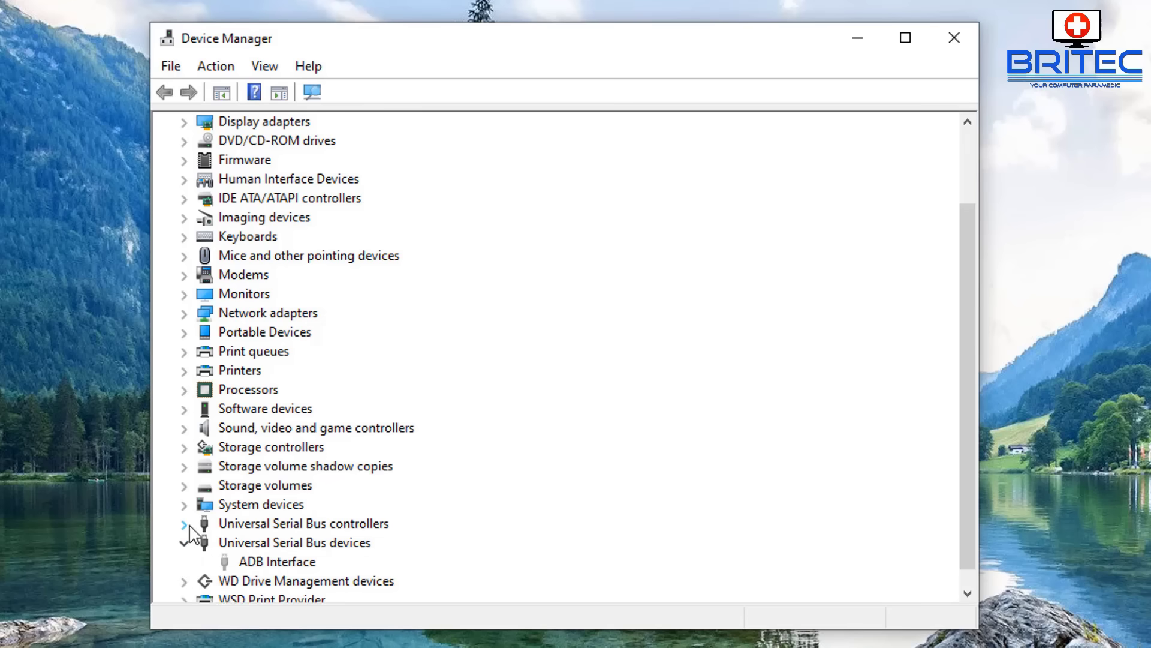
{"action": "left_click", "coordinate": [184, 524]}
{"action": "scroll", "coordinate": [303, 264], "scroll_direction": "up", "scroll_amount": 2}
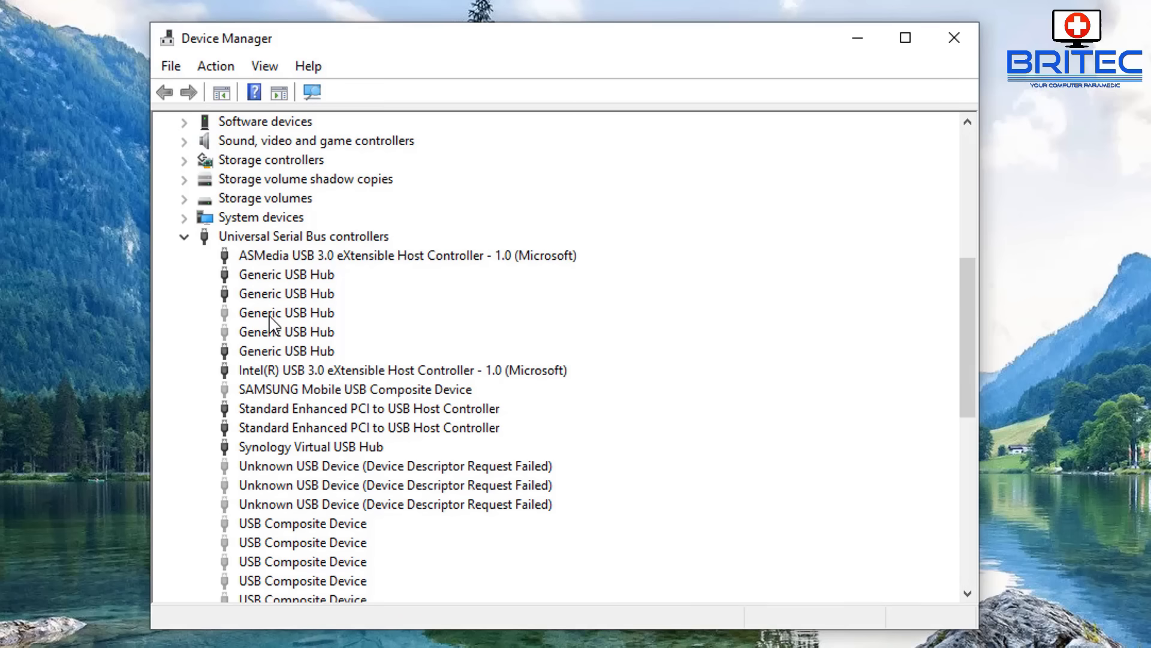
{"action": "scroll", "coordinate": [268, 329], "scroll_direction": "down", "scroll_amount": 1}
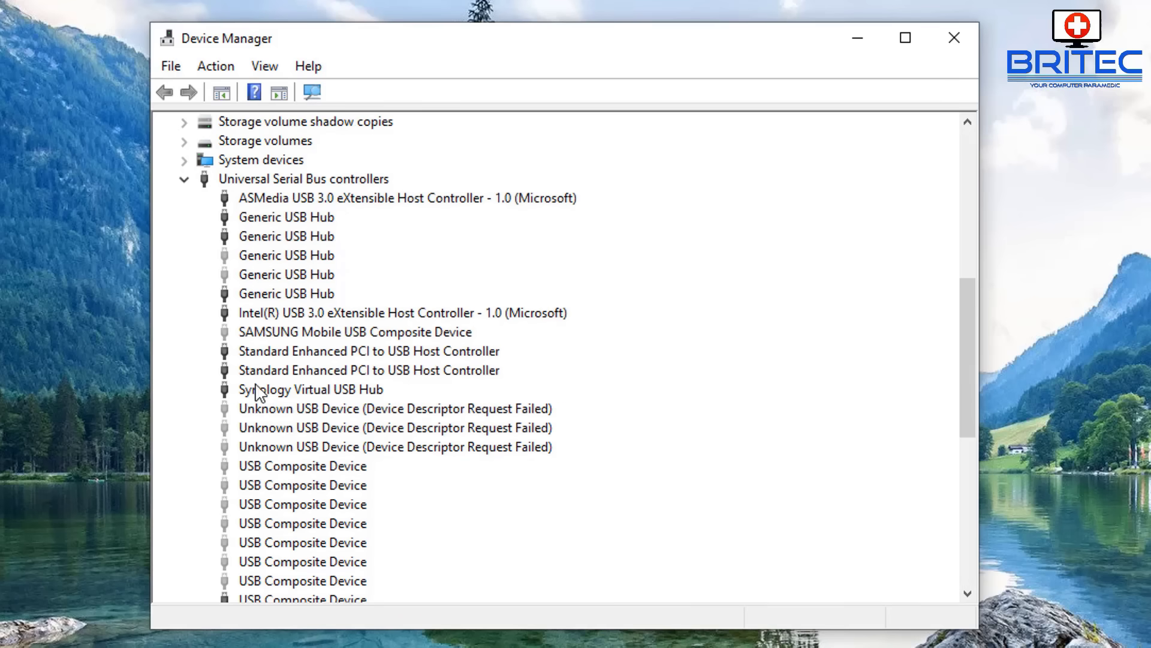
Uninstall the first of the three hidden Unknown USB Device (Device Descriptor Request Failed) entries and confirm
{"action": "left_click", "coordinate": [279, 412]}
{"action": "right_click", "coordinate": [291, 414]}
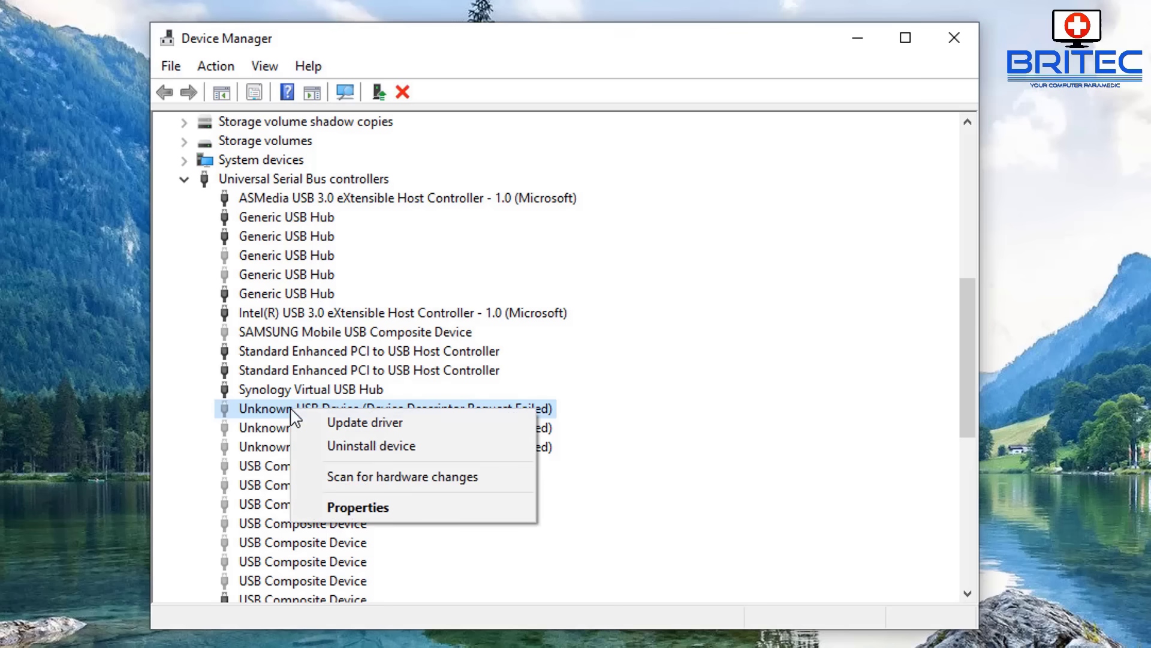
{"action": "left_click", "coordinate": [353, 440]}
{"action": "left_click", "coordinate": [676, 492]}
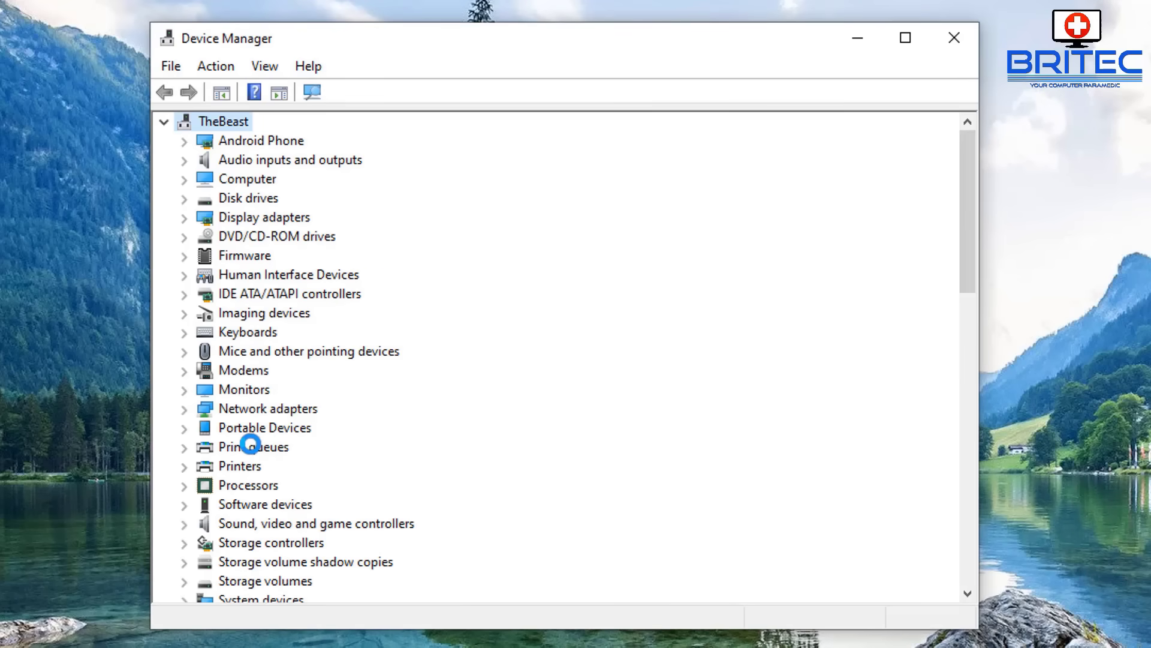
Uninstall the upper of the two remaining Unknown USB Device (Device Descriptor Request Failed) entries and confirm
{"action": "scroll", "coordinate": [282, 465], "scroll_direction": "down", "scroll_amount": 9}
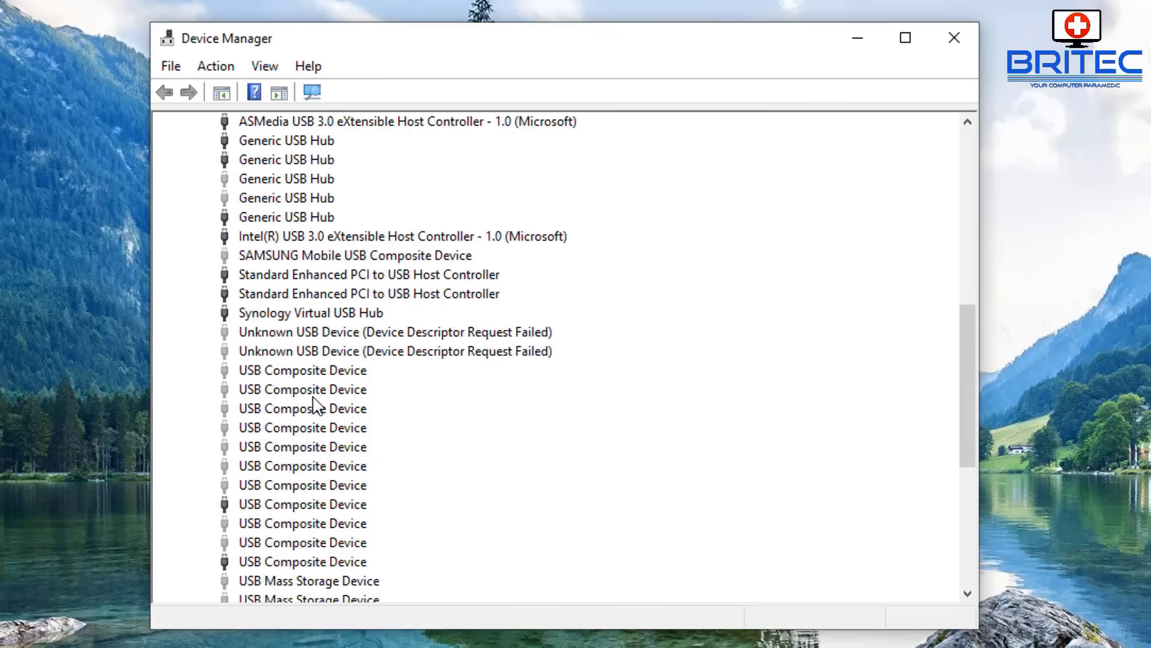
{"action": "left_click", "coordinate": [300, 336]}
{"action": "right_click", "coordinate": [301, 335]}
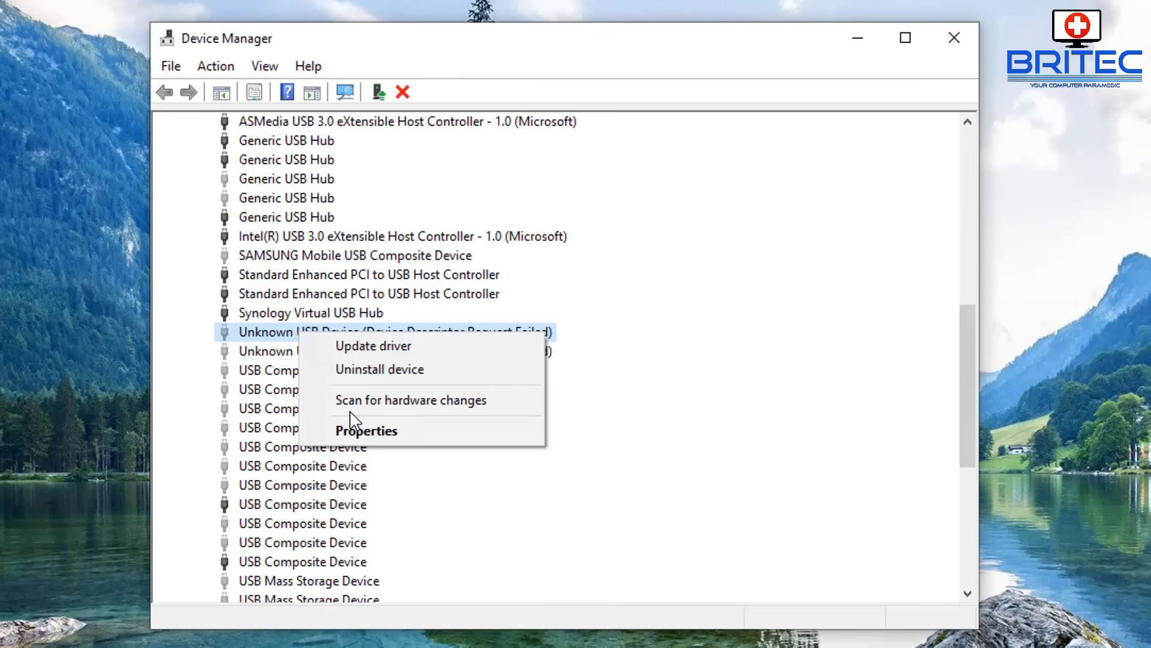
{"action": "left_click", "coordinate": [355, 382]}
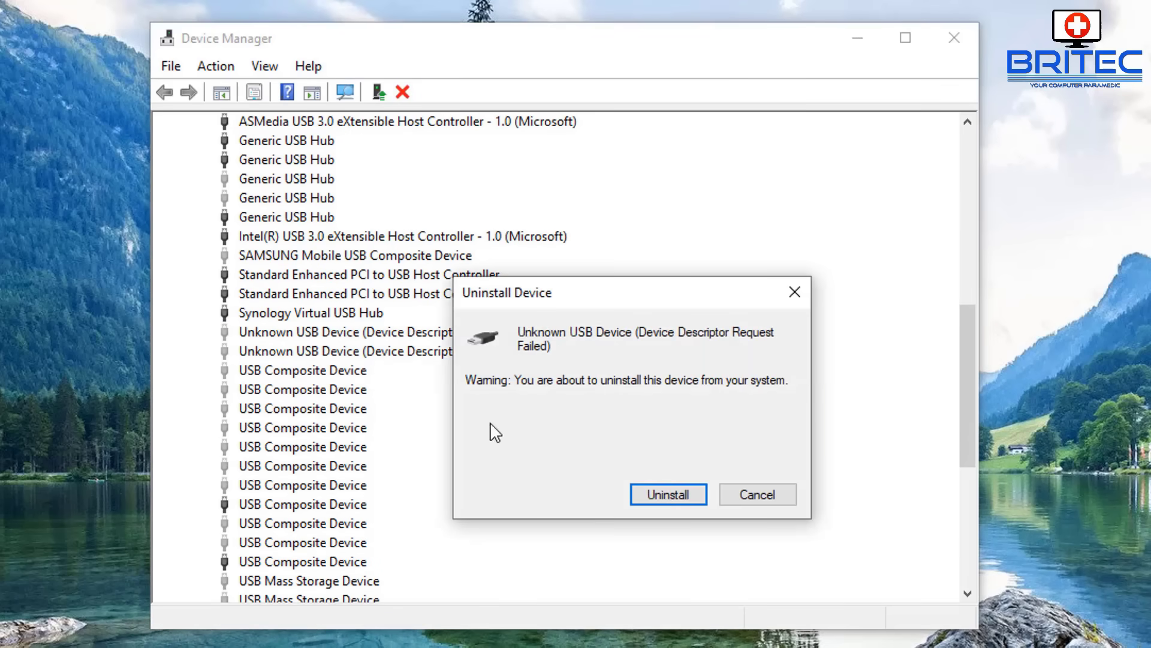
{"action": "left_click", "coordinate": [662, 503]}
Uninstall the last Unknown USB Device (Device Descriptor Request Failed) entry and confirm its removal
{"action": "scroll", "coordinate": [309, 450], "scroll_direction": "down", "scroll_amount": 8}
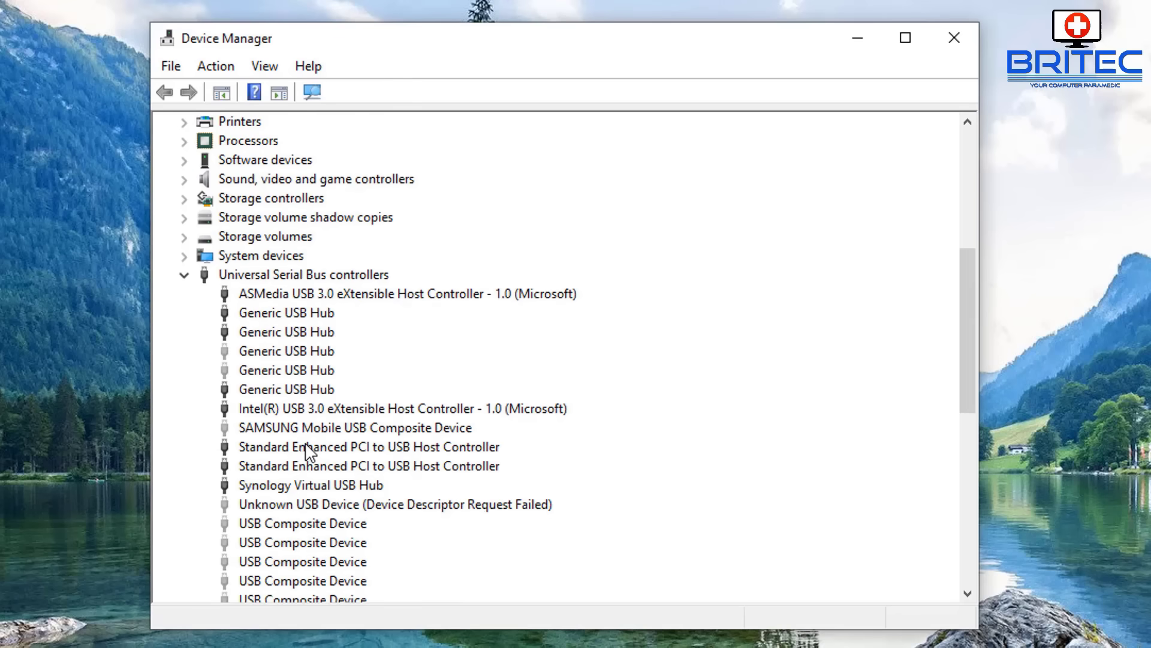
{"action": "right_click", "coordinate": [327, 389]}
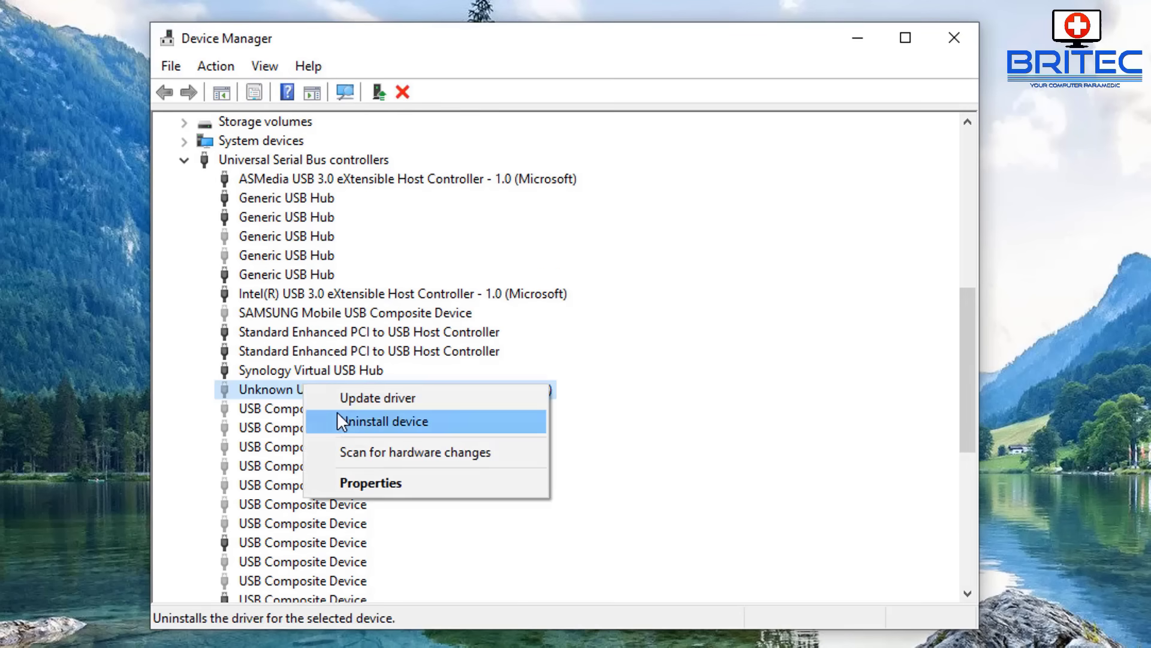
{"action": "left_click", "coordinate": [345, 416]}
{"action": "left_click", "coordinate": [660, 495]}
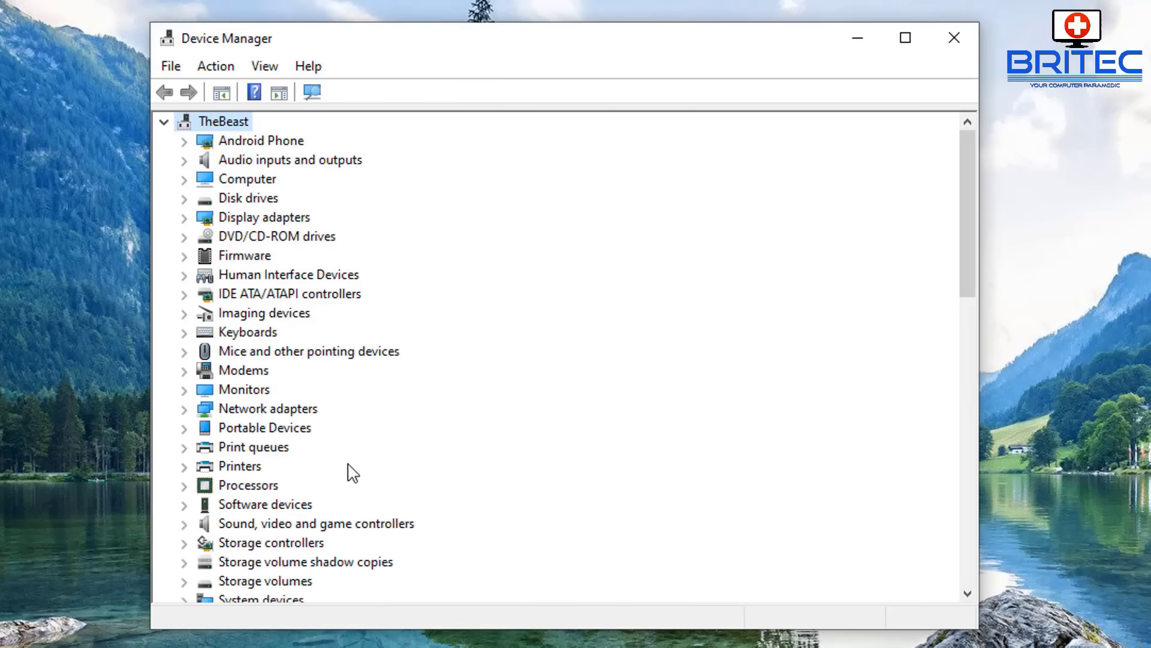
Check the Universal Serial Bus controllers list for leftover unknown devices and close Device Manager
{"action": "scroll", "coordinate": [366, 470], "scroll_direction": "down", "scroll_amount": 6}
{"action": "scroll", "coordinate": [354, 477], "scroll_direction": "down", "scroll_amount": 1}
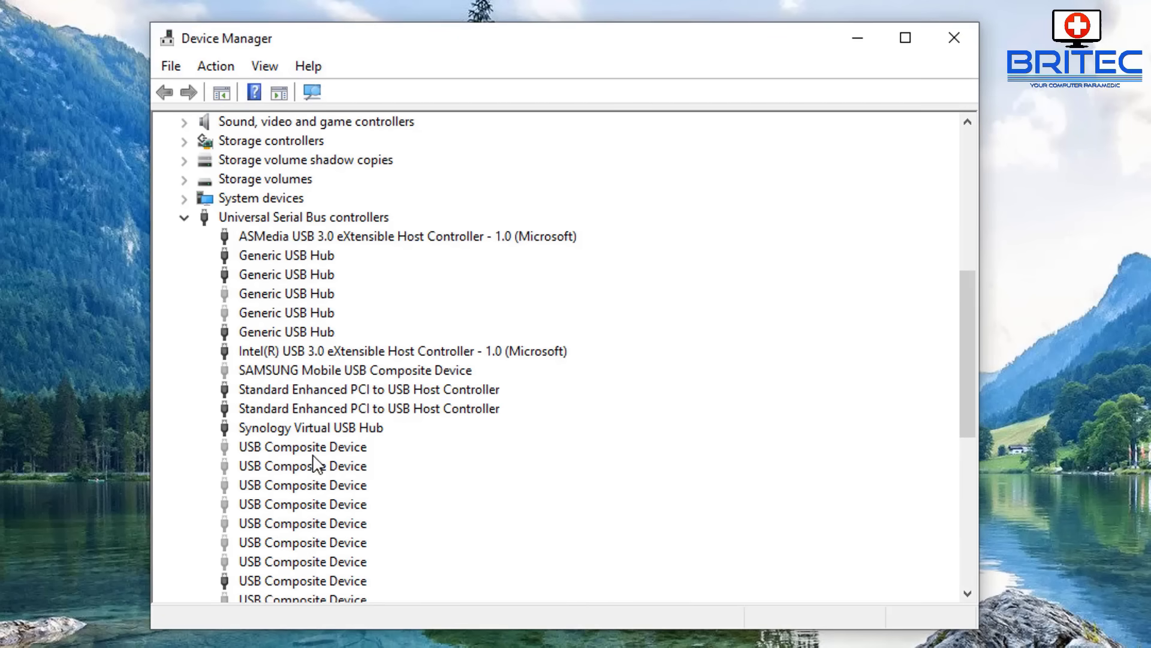
{"action": "scroll", "coordinate": [294, 434], "scroll_direction": "down", "scroll_amount": 6}
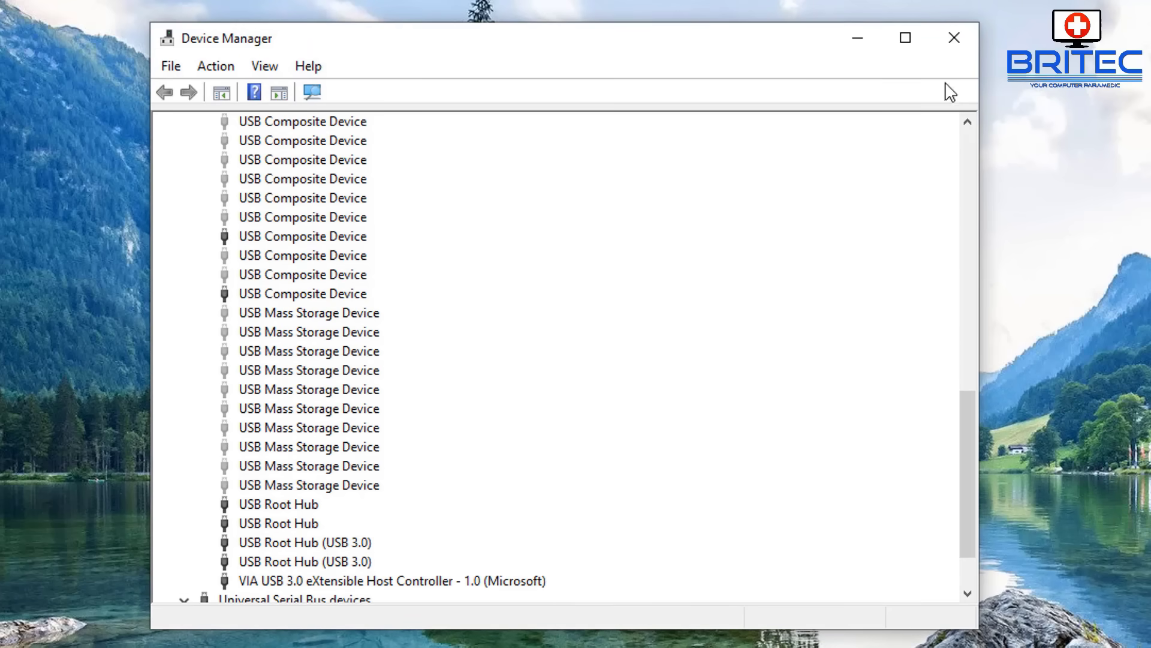
{"action": "left_click", "coordinate": [954, 37]}
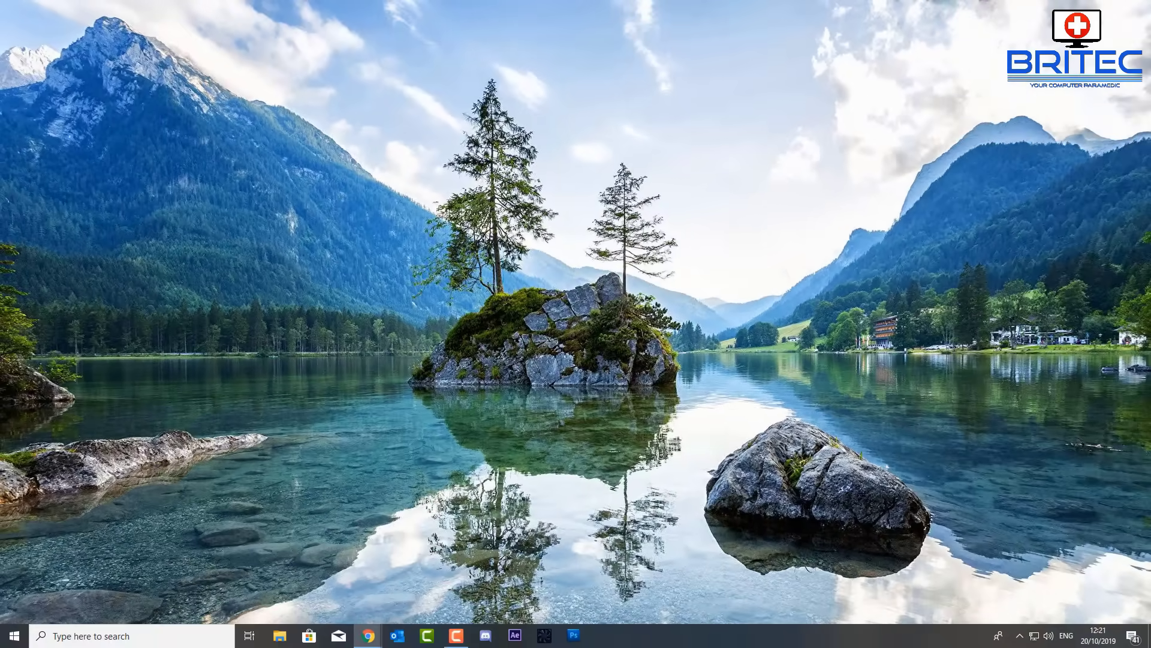
{"action": "left_click", "coordinate": [455, 635]}
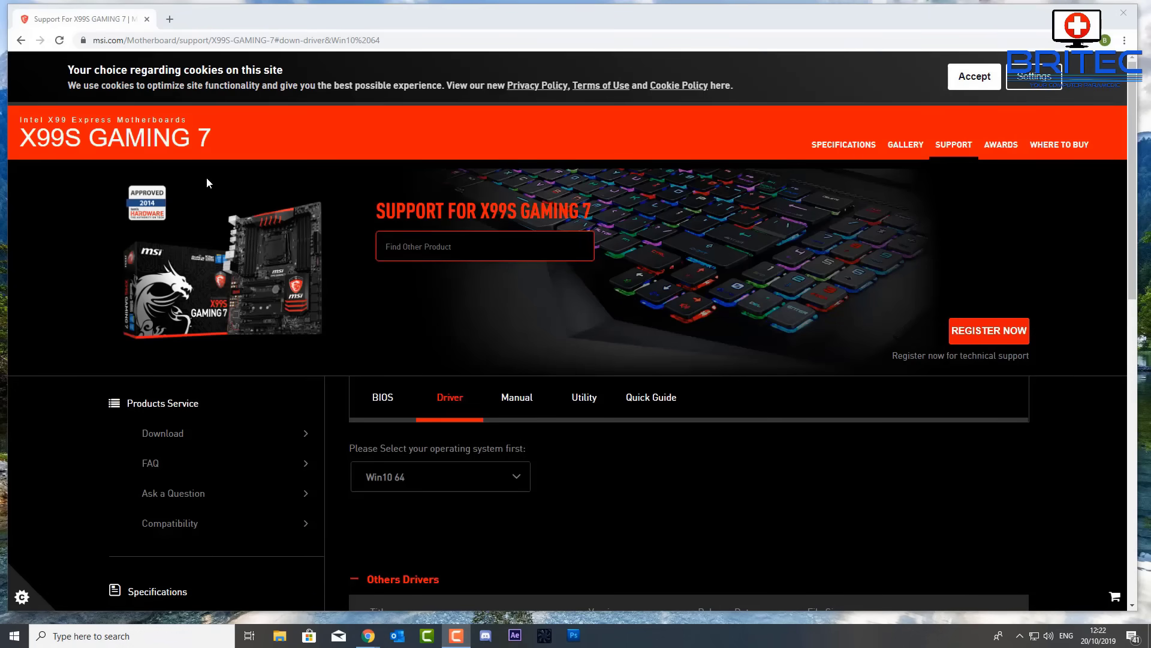
Review the Win10 64 drivers for the X99S GAMING 7 motherboard, checking the ASMedia USB3.0/3.1 Drivers entry and its release date
{"action": "scroll", "coordinate": [501, 316], "scroll_direction": "down", "scroll_amount": 3}
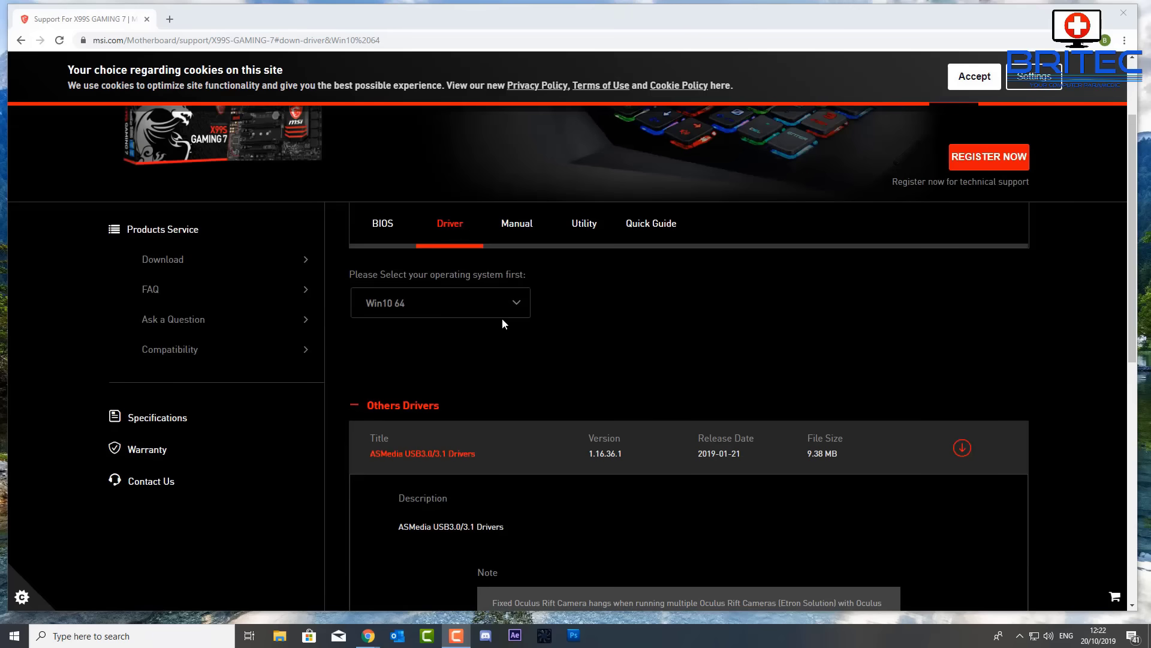
{"action": "left_click", "coordinate": [516, 305]}
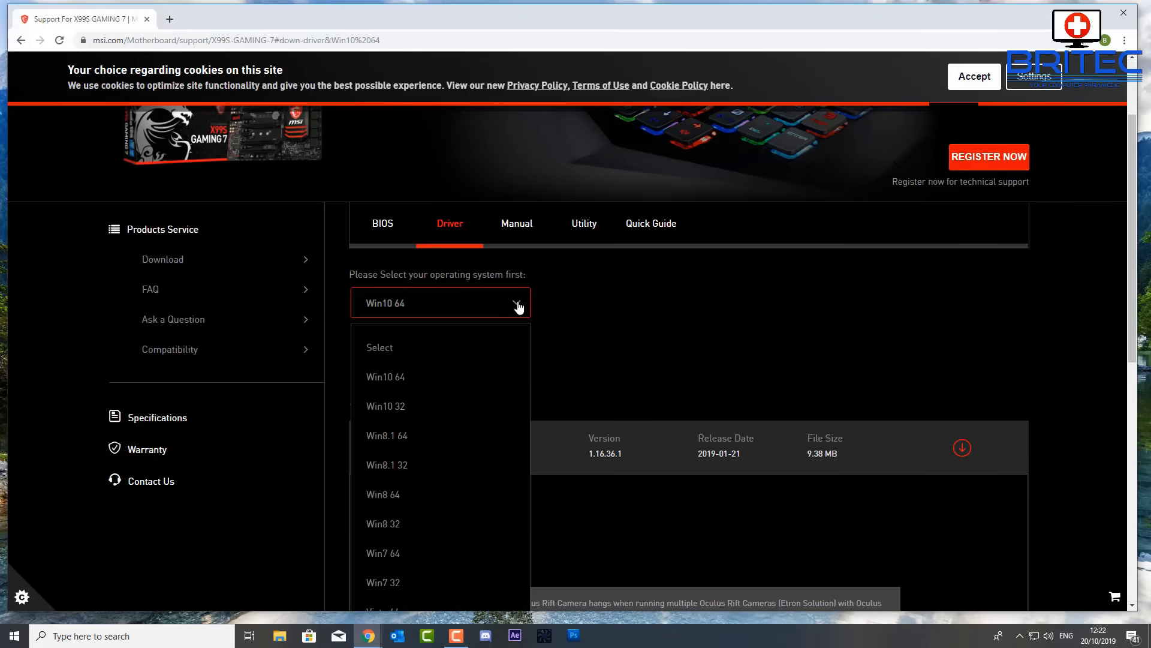
{"action": "left_click", "coordinate": [518, 307]}
{"action": "scroll", "coordinate": [603, 339], "scroll_direction": "down", "scroll_amount": 3}
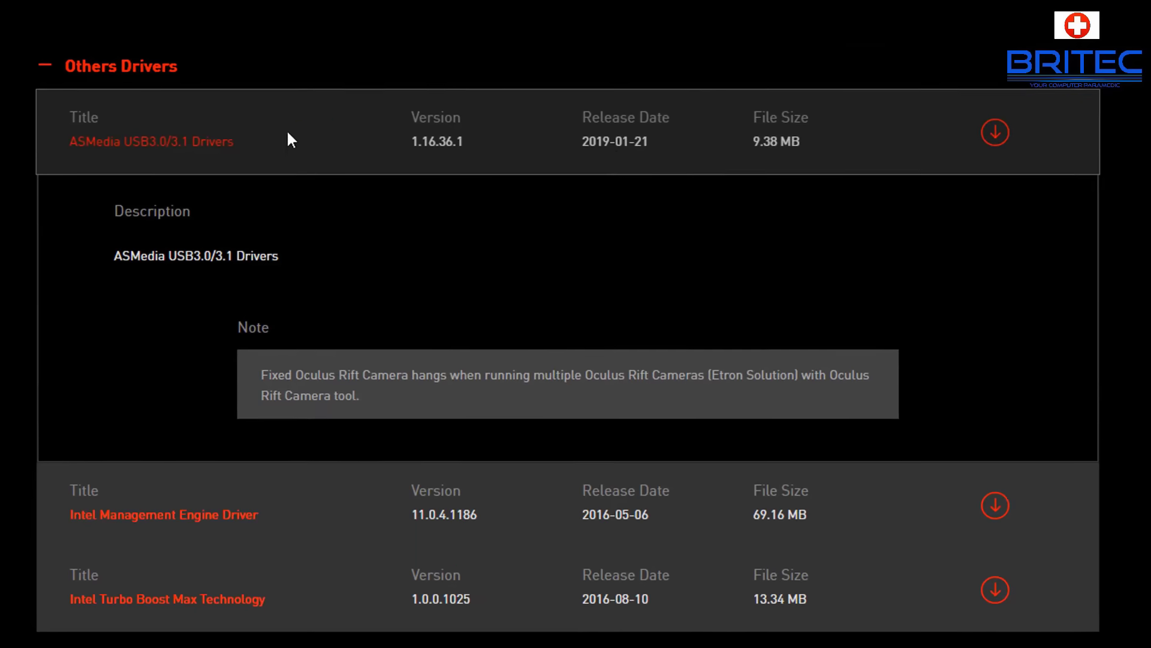
{"action": "left_click_drag", "start_coordinate": [577, 137], "coordinate": [636, 137]}
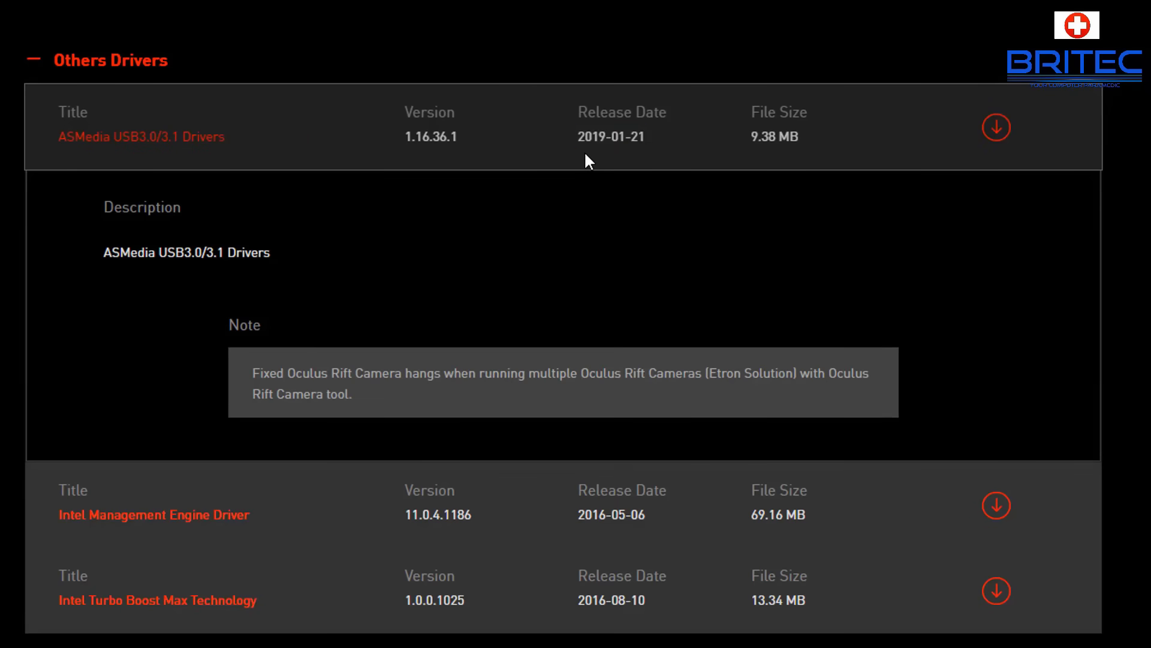
{"action": "scroll", "coordinate": [586, 155], "scroll_direction": "down", "scroll_amount": 5}
Examine the motherboard's AMI BIOS release notes, highlighting the USB device compatibility line under version 7885vHG
{"action": "scroll", "coordinate": [585, 162], "scroll_direction": "up", "scroll_amount": 8}
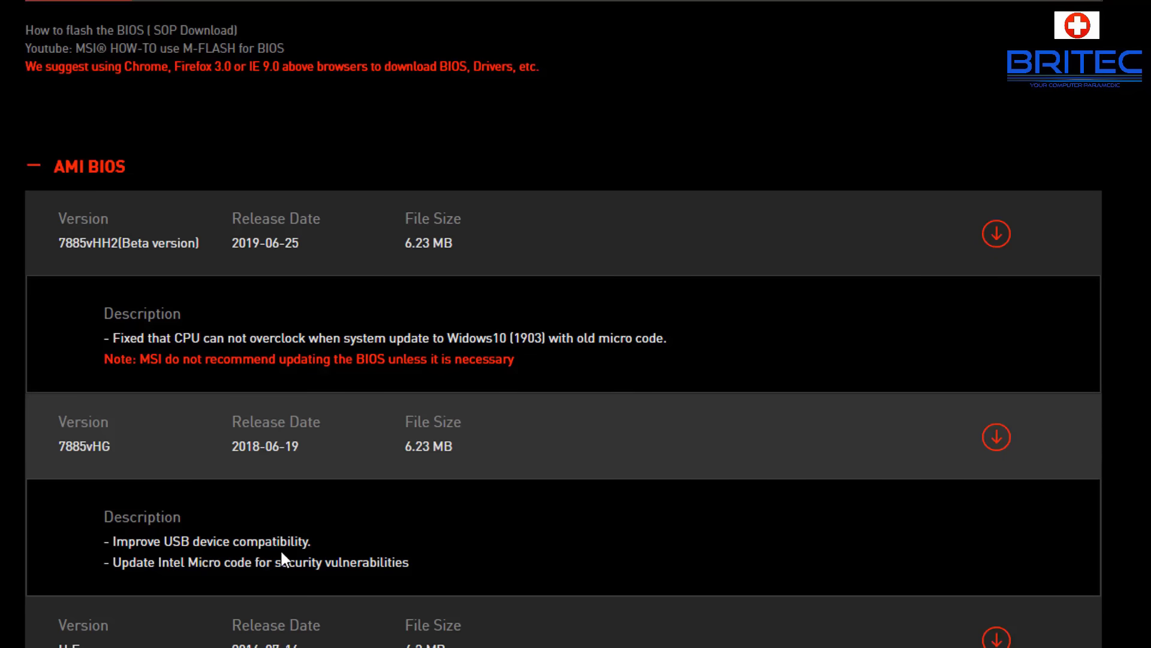
{"action": "left_click_drag", "start_coordinate": [314, 542], "coordinate": [115, 540]}
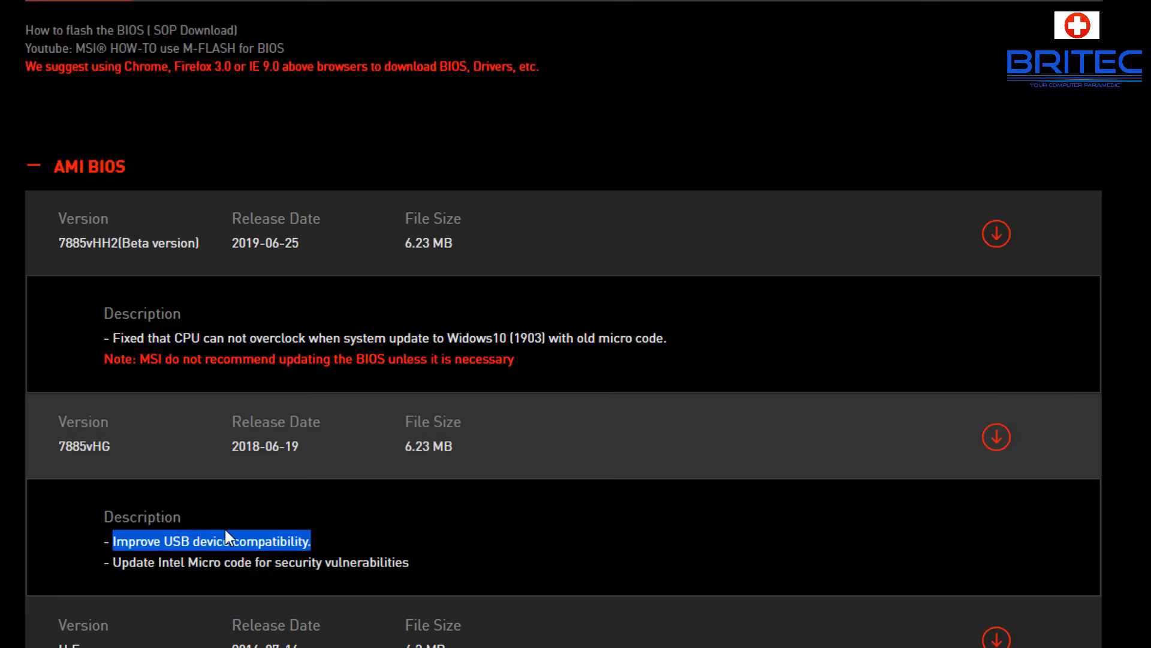
{"action": "left_click", "coordinate": [315, 543]}
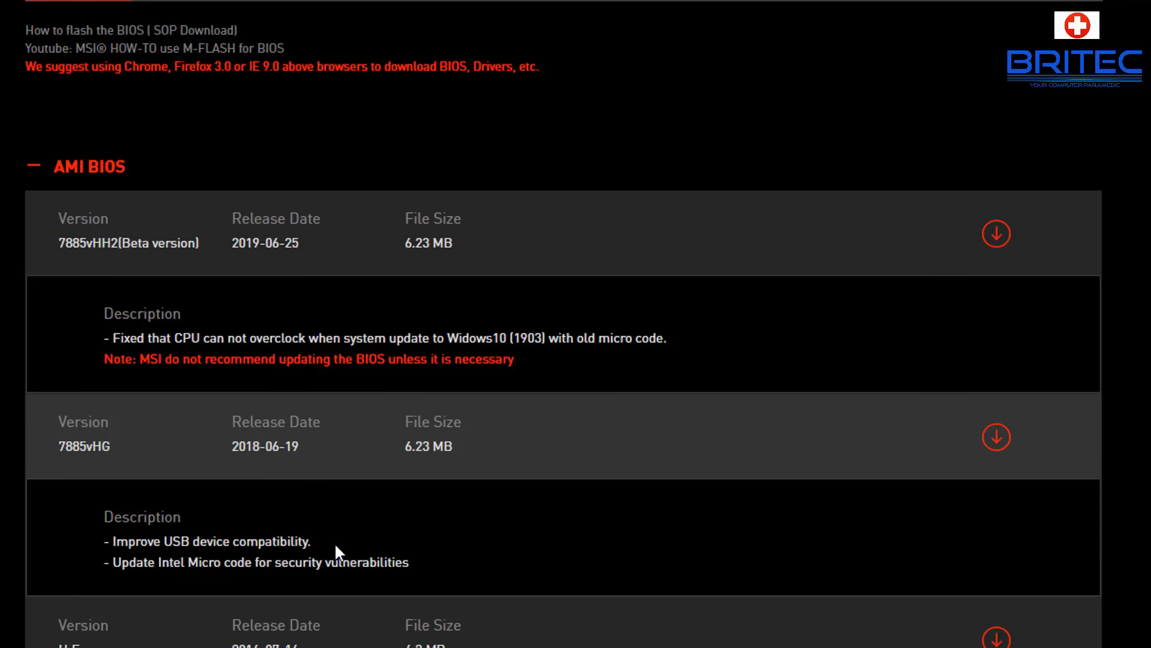
{"action": "left_click_drag", "start_coordinate": [312, 541], "coordinate": [109, 541]}
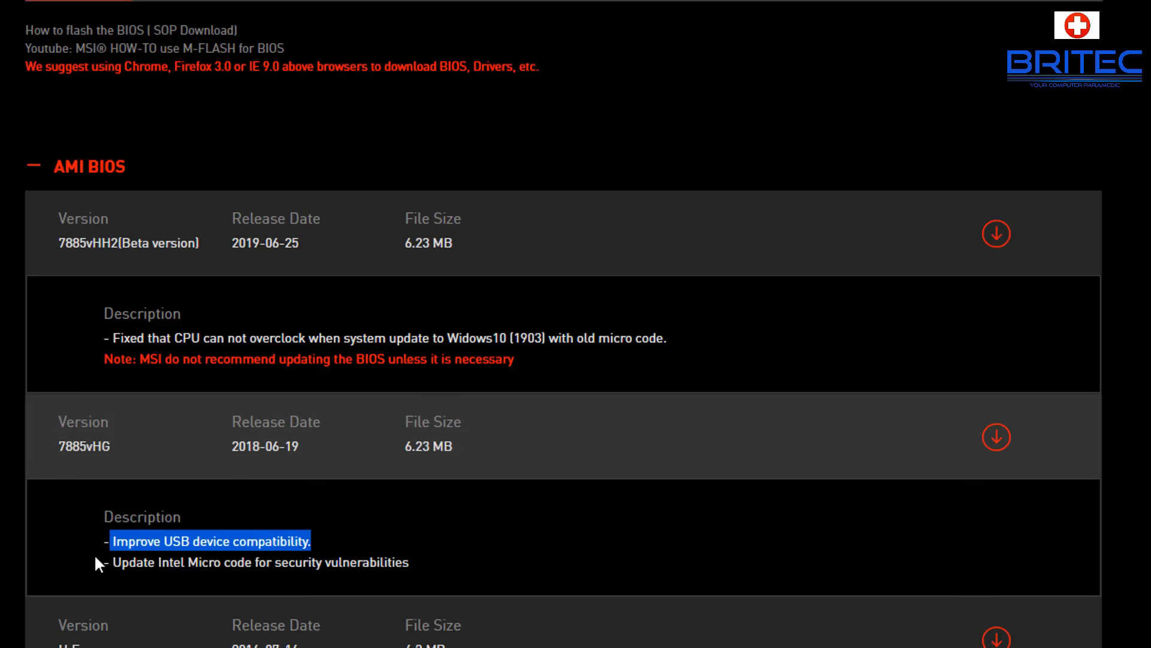
{"action": "left_click", "coordinate": [359, 561]}
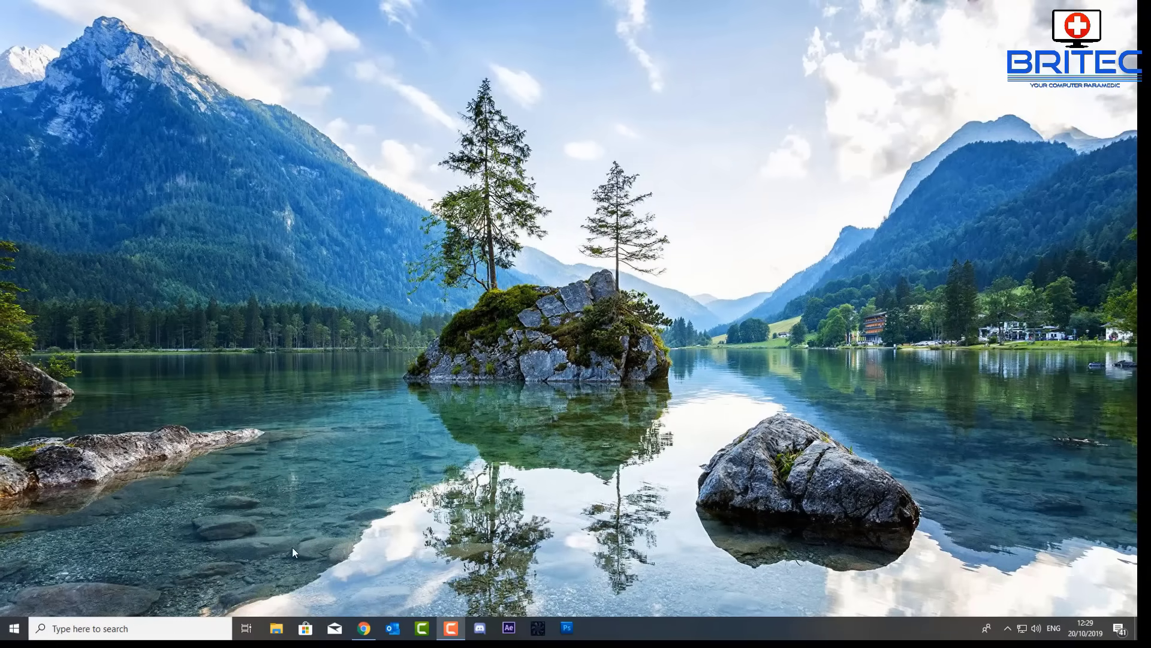
Find Power & sleep settings by searching Windows Settings for "power", and open the additional power settings
{"action": "left_click", "coordinate": [14, 629]}
{"action": "left_click", "coordinate": [13, 579]}
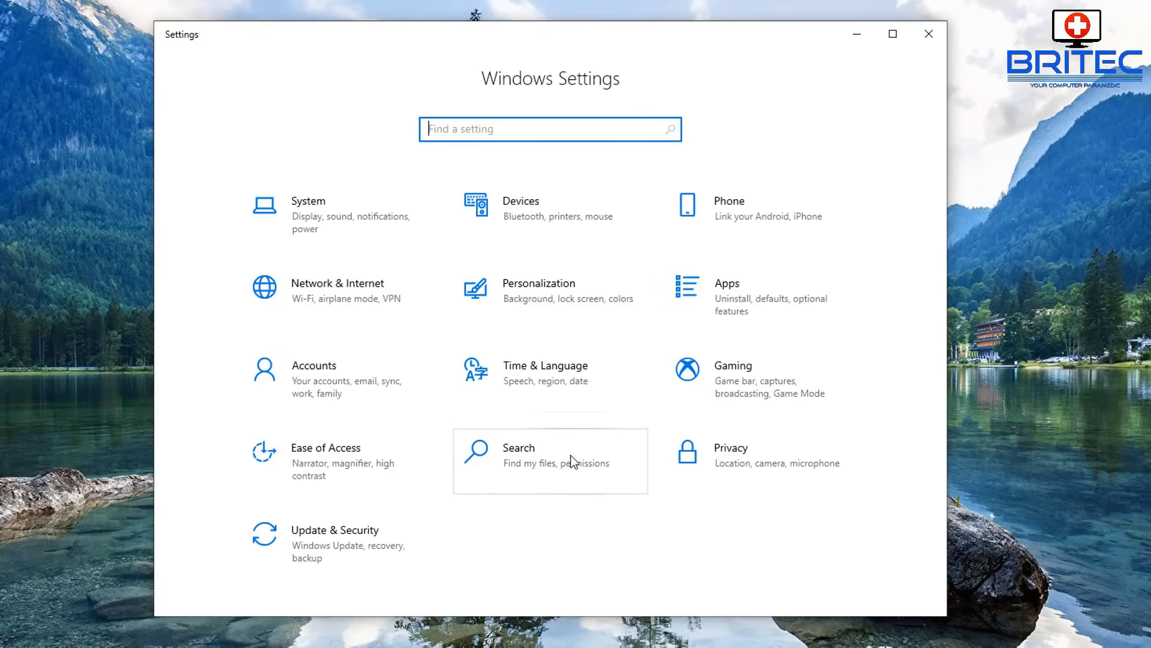
{"action": "type", "text": "po"}
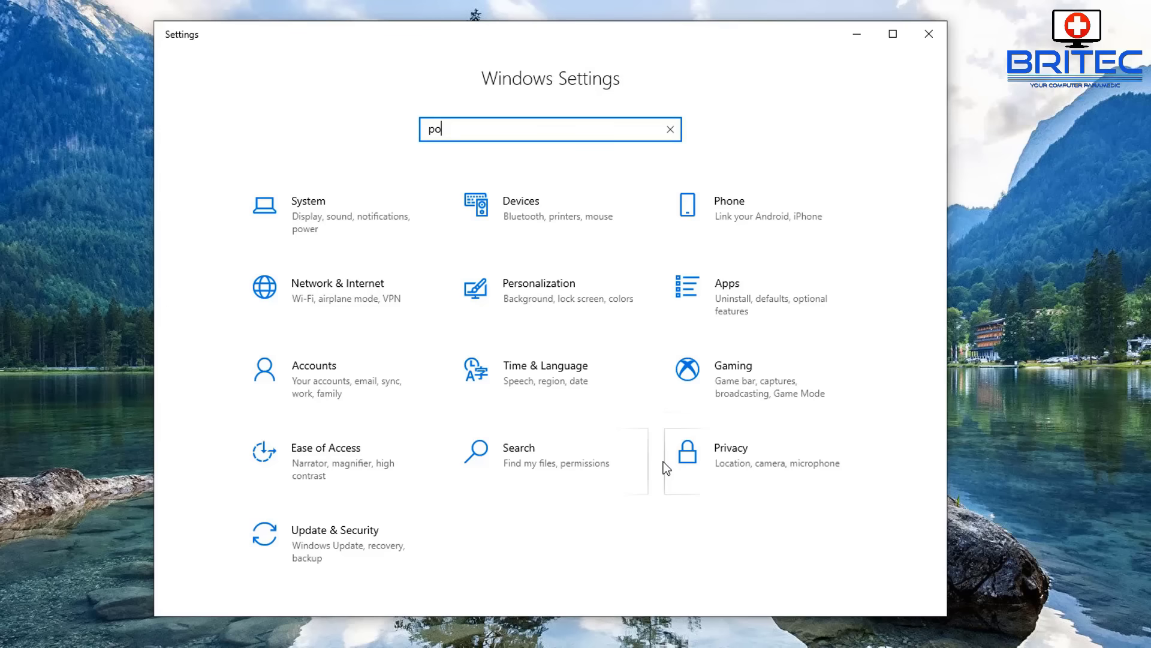
{"action": "type", "text": "wer"}
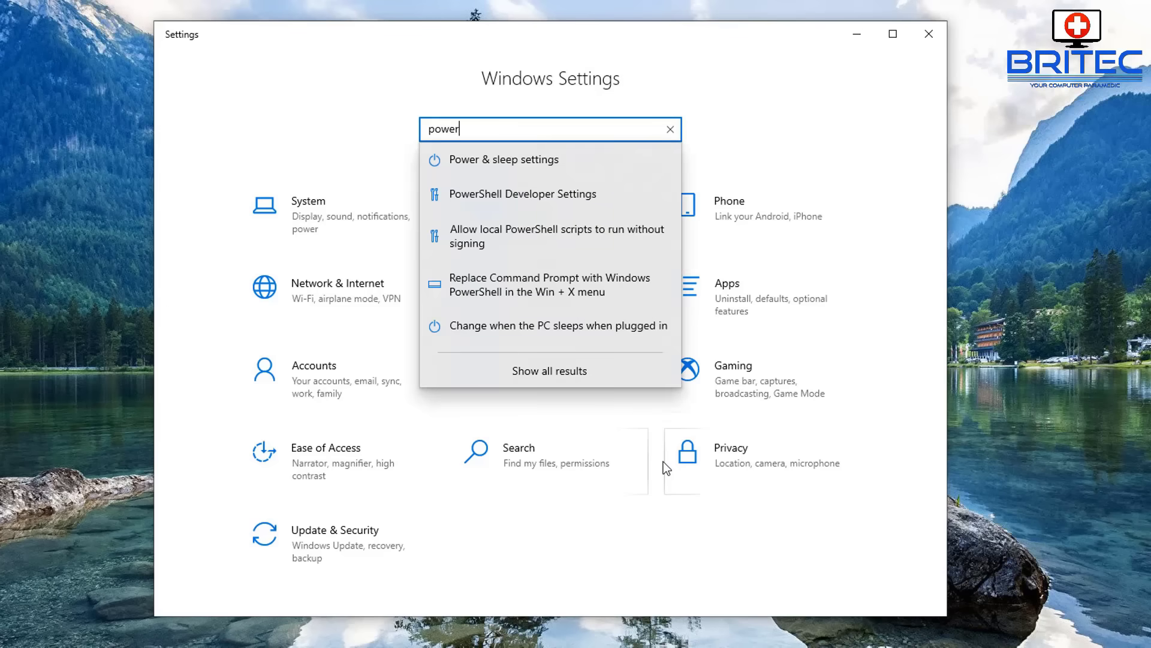
{"action": "left_click", "coordinate": [537, 159]}
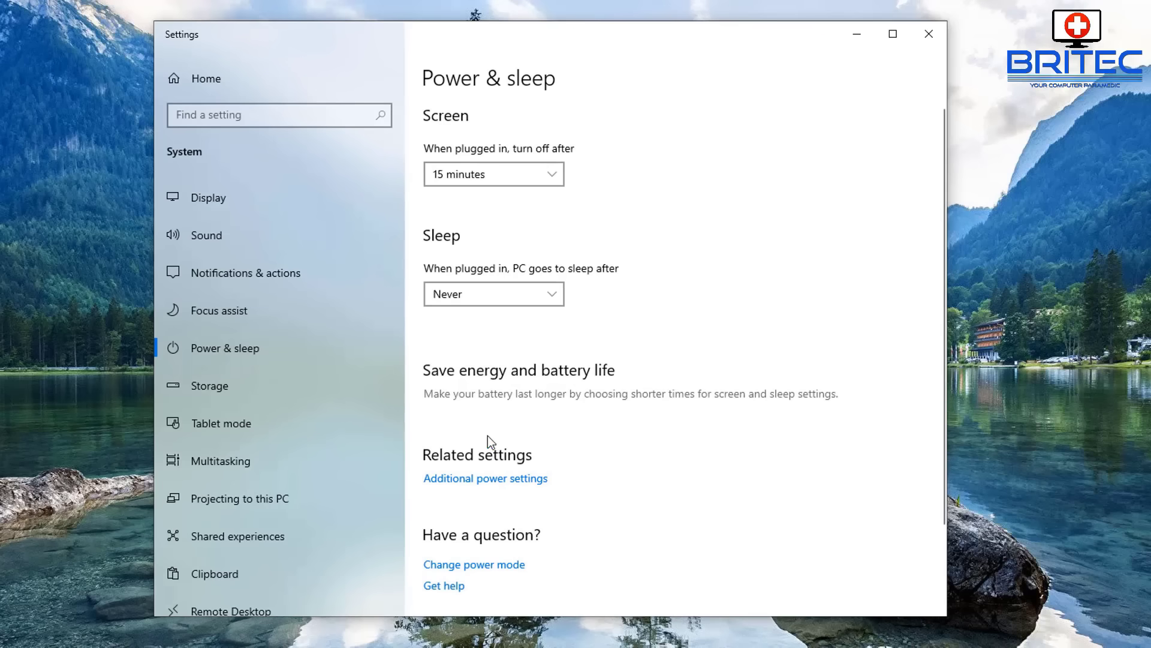
{"action": "left_click", "coordinate": [480, 481]}
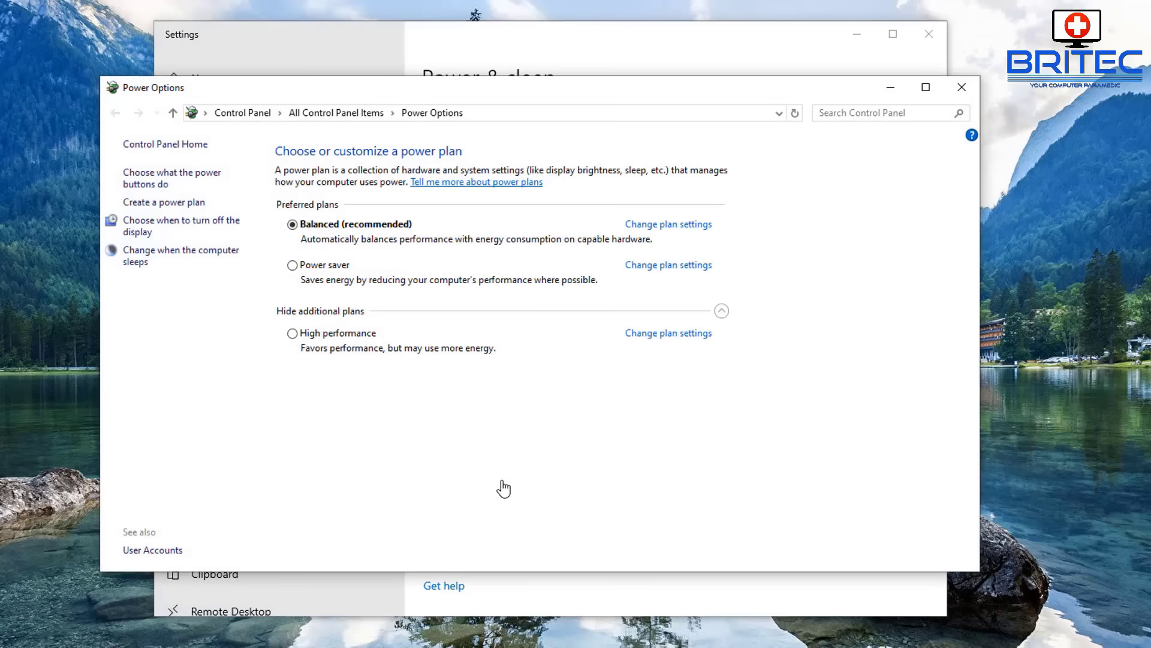
Open the advanced power settings for the Balanced plan and move the dialog to the middle of the screen
{"action": "left_click", "coordinate": [115, 113]}
{"action": "left_click", "coordinate": [167, 257]}
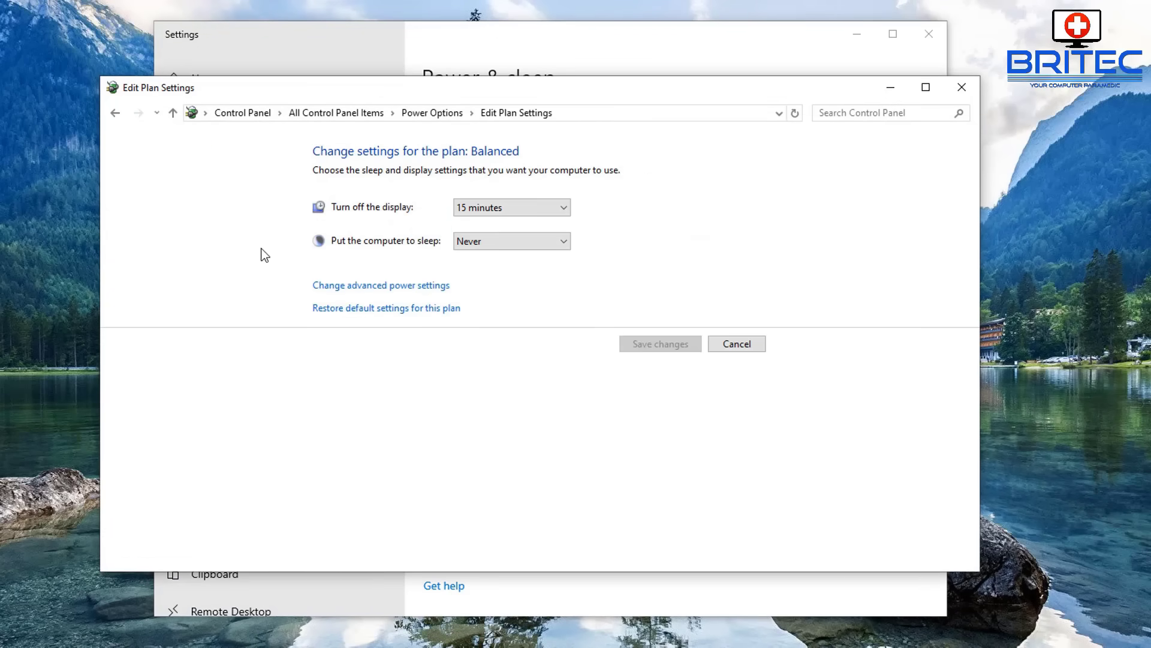
{"action": "left_click", "coordinate": [360, 287]}
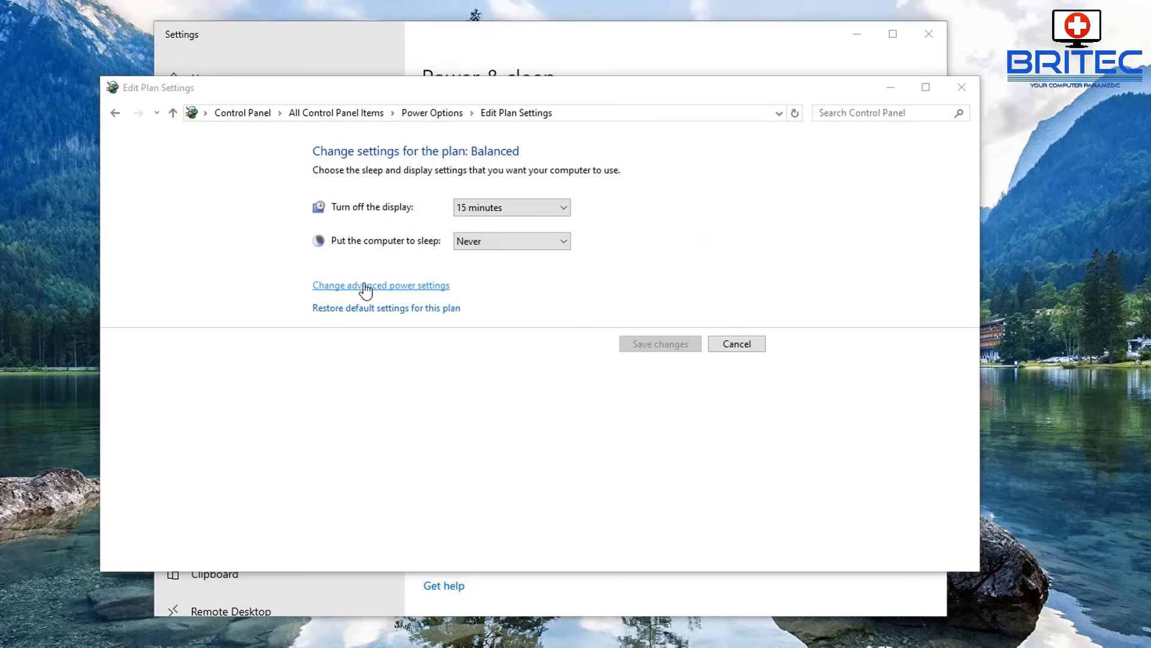
{"action": "left_click_drag", "start_coordinate": [82, 24], "coordinate": [552, 185]}
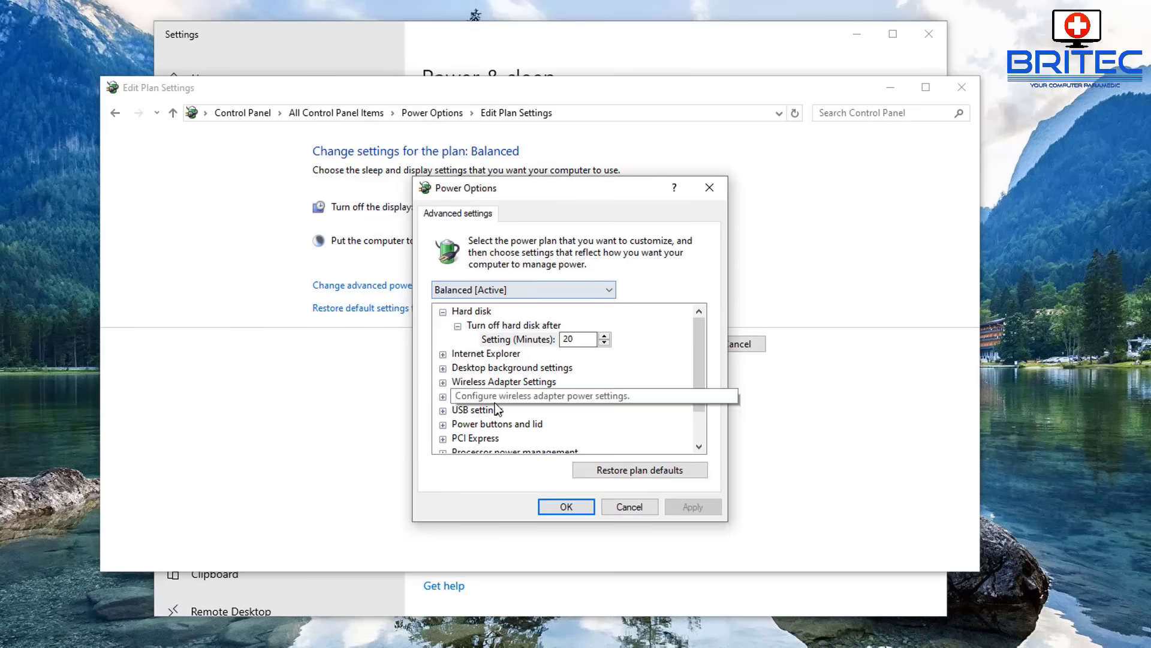
Set USB selective suspend to Disabled under USB settings in the Balanced plan, and apply the change
{"action": "left_click", "coordinate": [465, 413]}
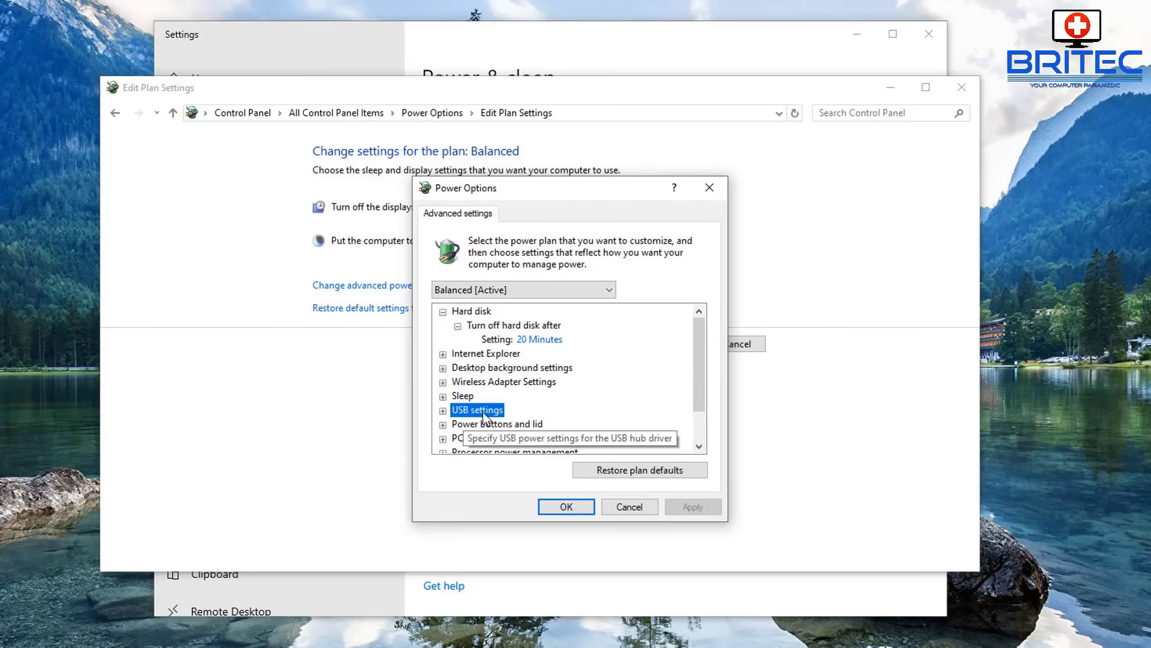
{"action": "left_click", "coordinate": [443, 411]}
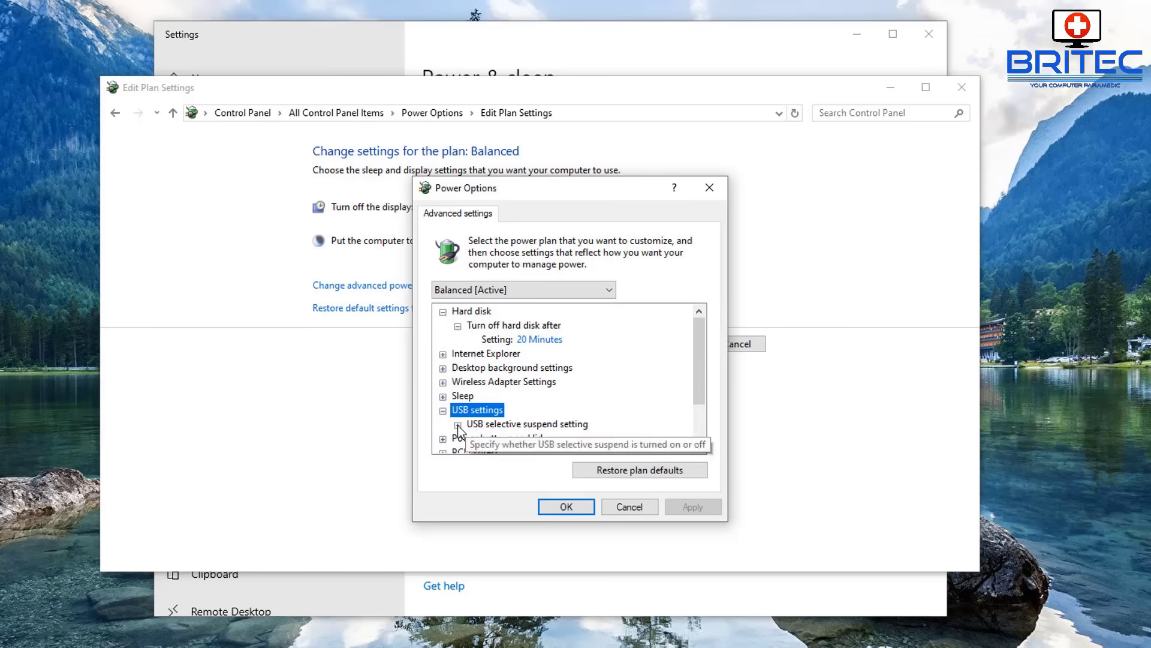
{"action": "left_click", "coordinate": [458, 424]}
{"action": "scroll", "coordinate": [648, 432], "scroll_direction": "down", "scroll_amount": 1}
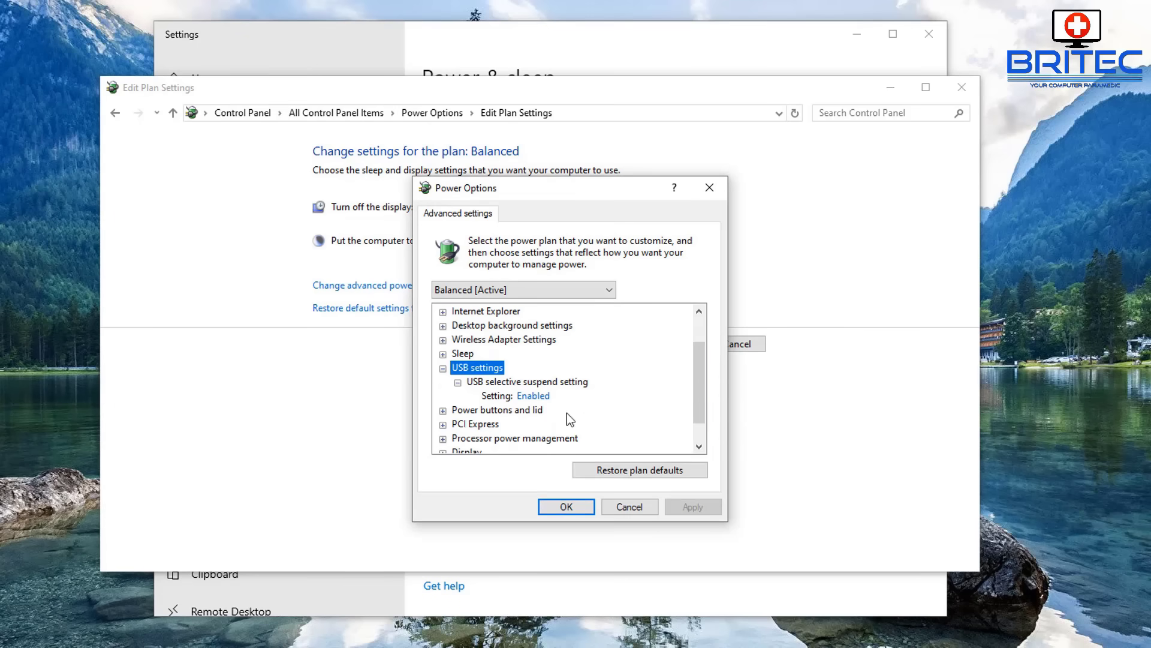
{"action": "left_click", "coordinate": [536, 395]}
{"action": "left_click", "coordinate": [561, 397]}
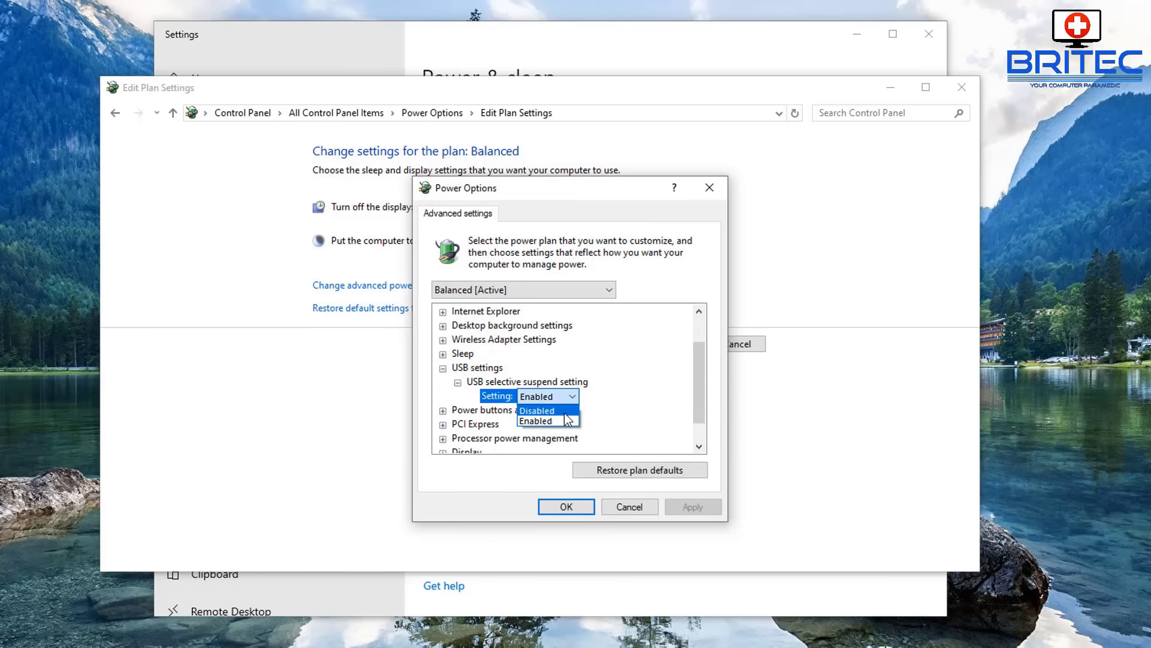
{"action": "left_click", "coordinate": [557, 410]}
{"action": "left_click", "coordinate": [699, 510]}
{"action": "left_click", "coordinate": [567, 507]}
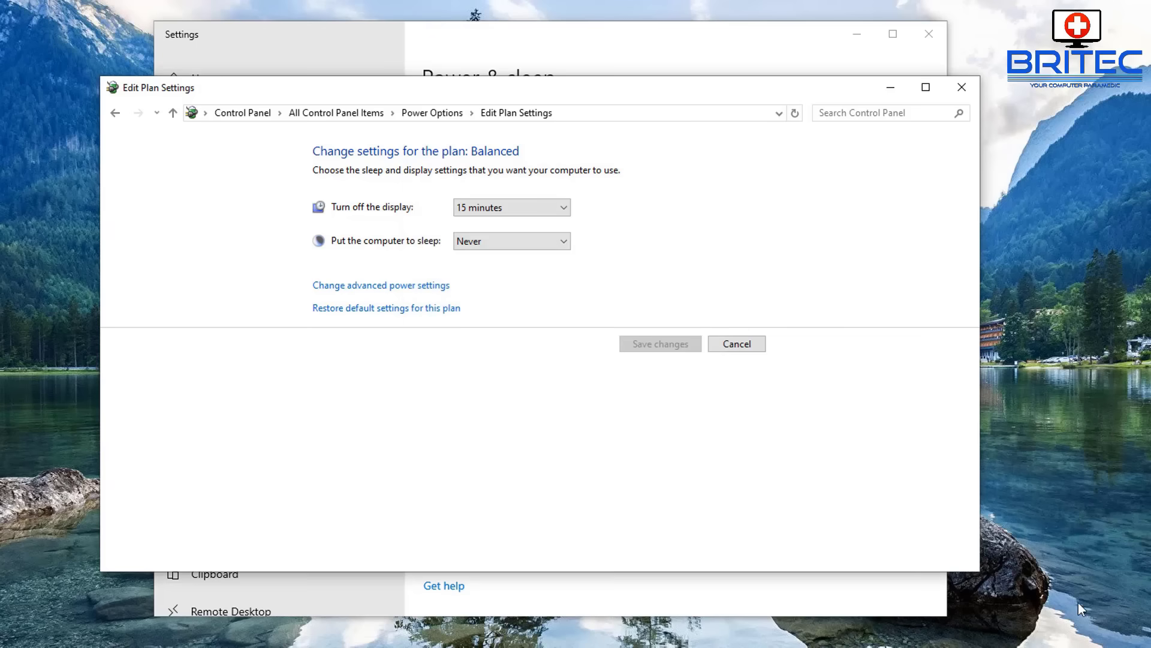
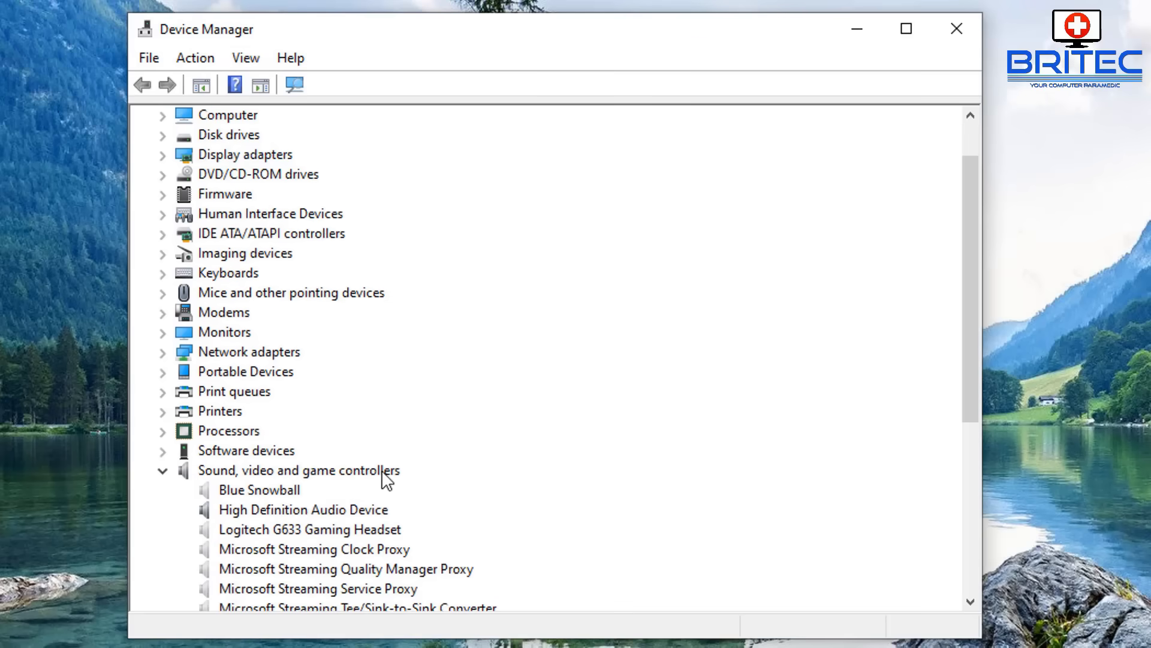
Show the Hardware Ids in the Blue Snowball device's properties and copy the first ID, ending in REV_0100&MI_00
{"action": "left_click", "coordinate": [257, 314]}
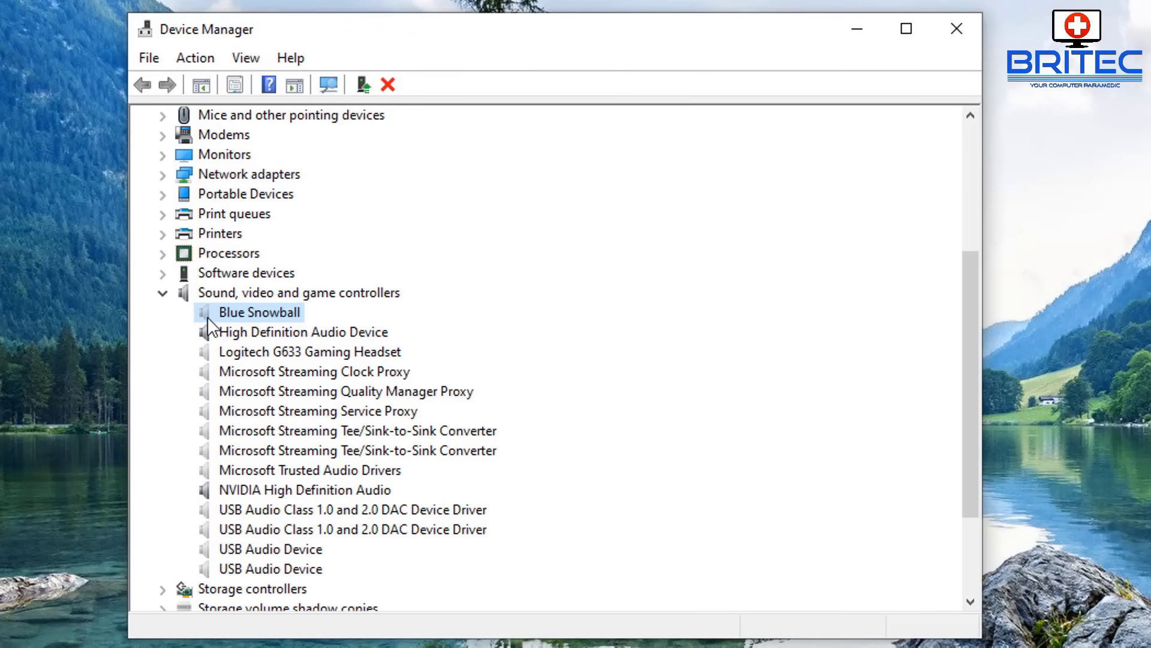
{"action": "right_click", "coordinate": [266, 312]}
{"action": "left_click", "coordinate": [343, 410]}
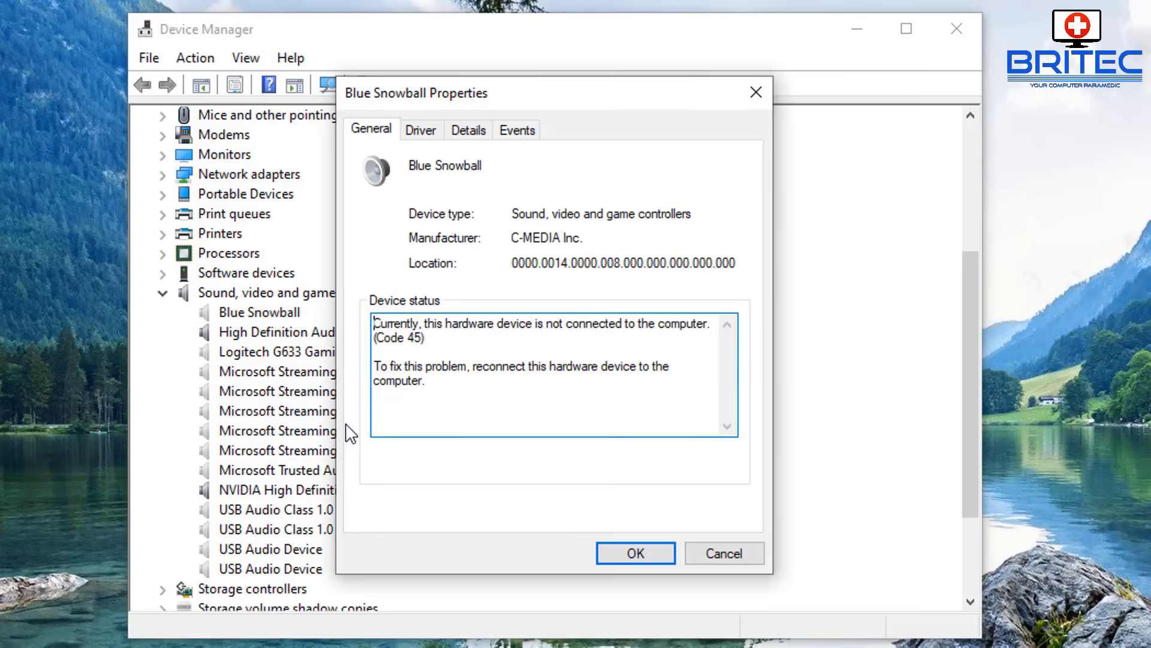
{"action": "left_click", "coordinate": [454, 137]}
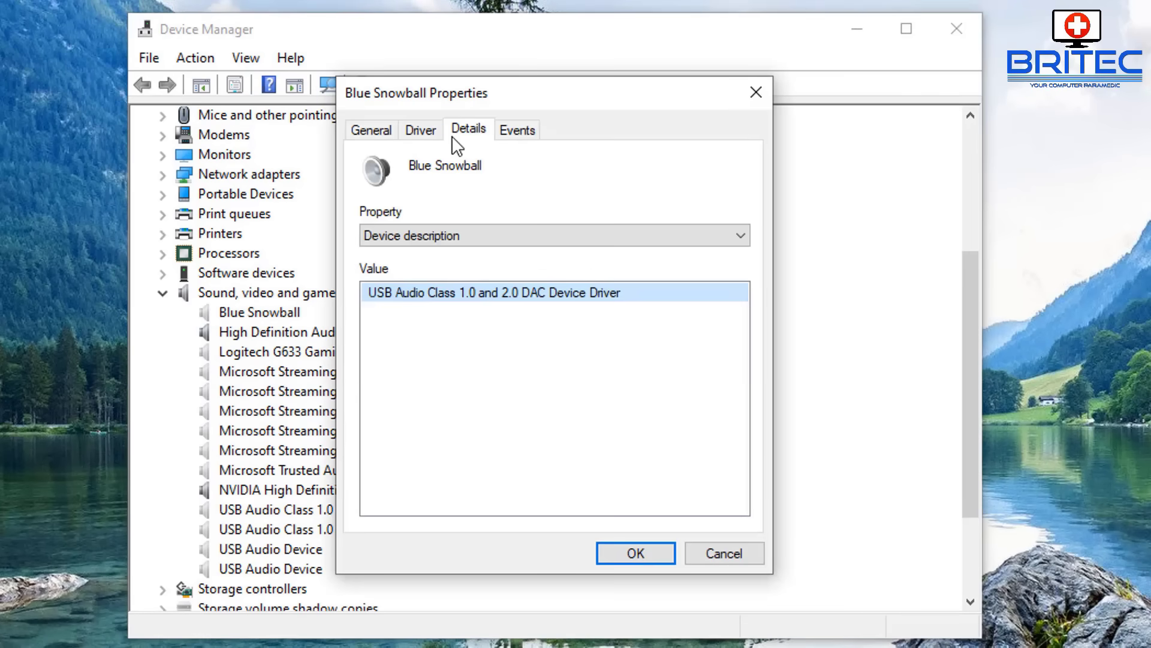
{"action": "left_click", "coordinate": [461, 232]}
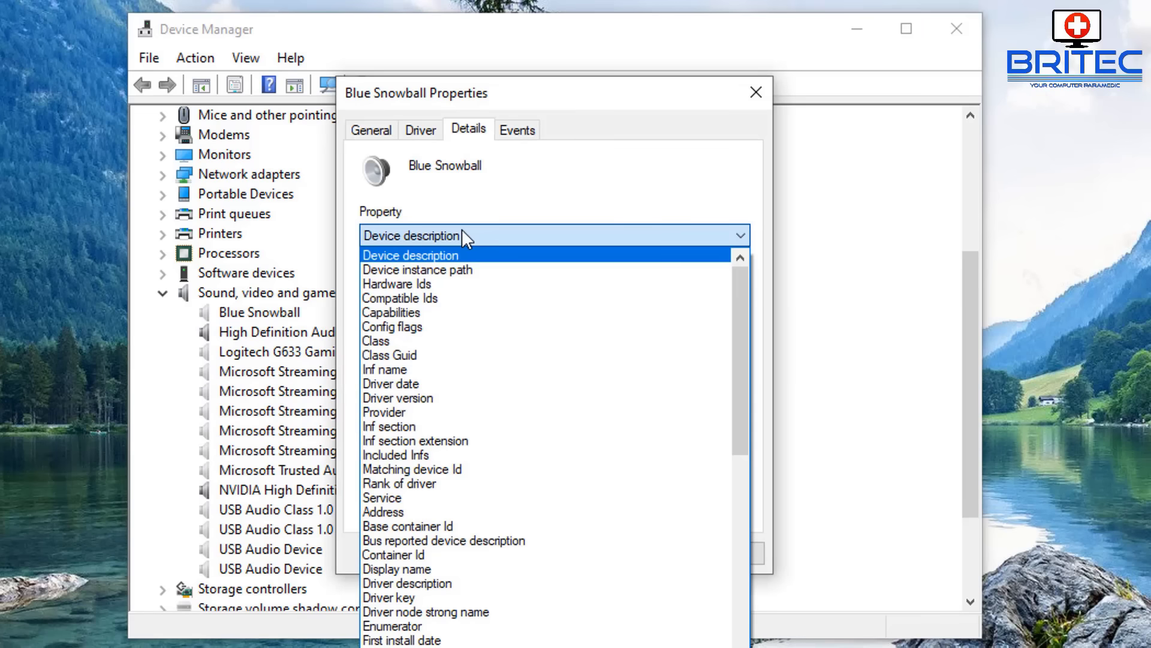
{"action": "left_click", "coordinate": [455, 284]}
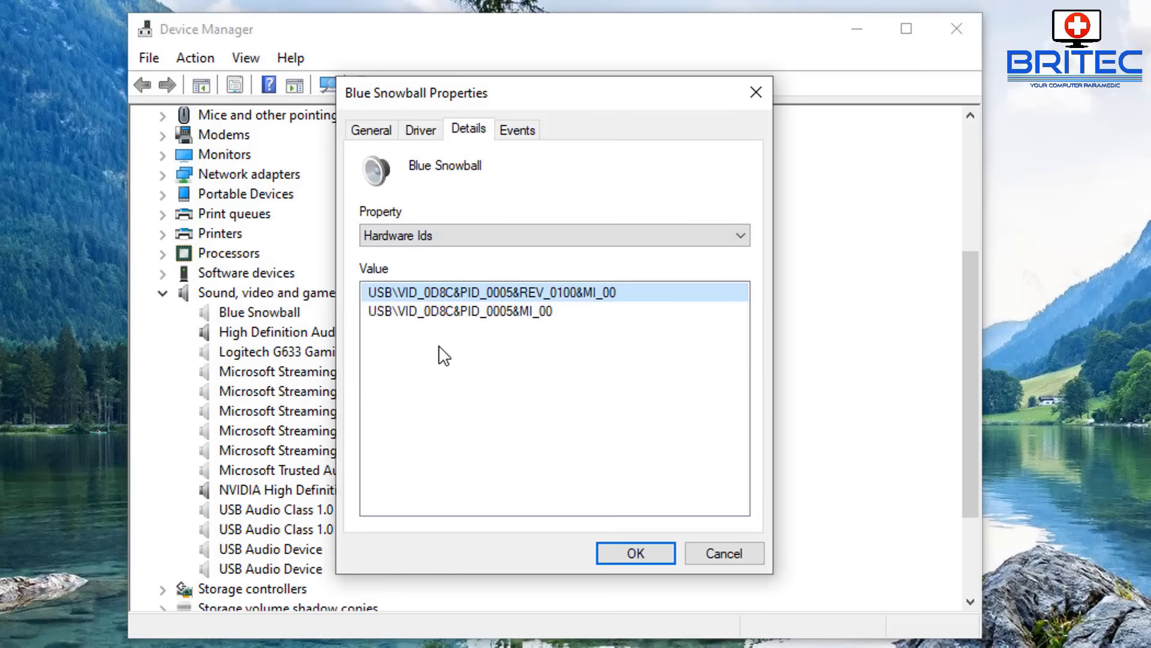
{"action": "right_click", "coordinate": [550, 289]}
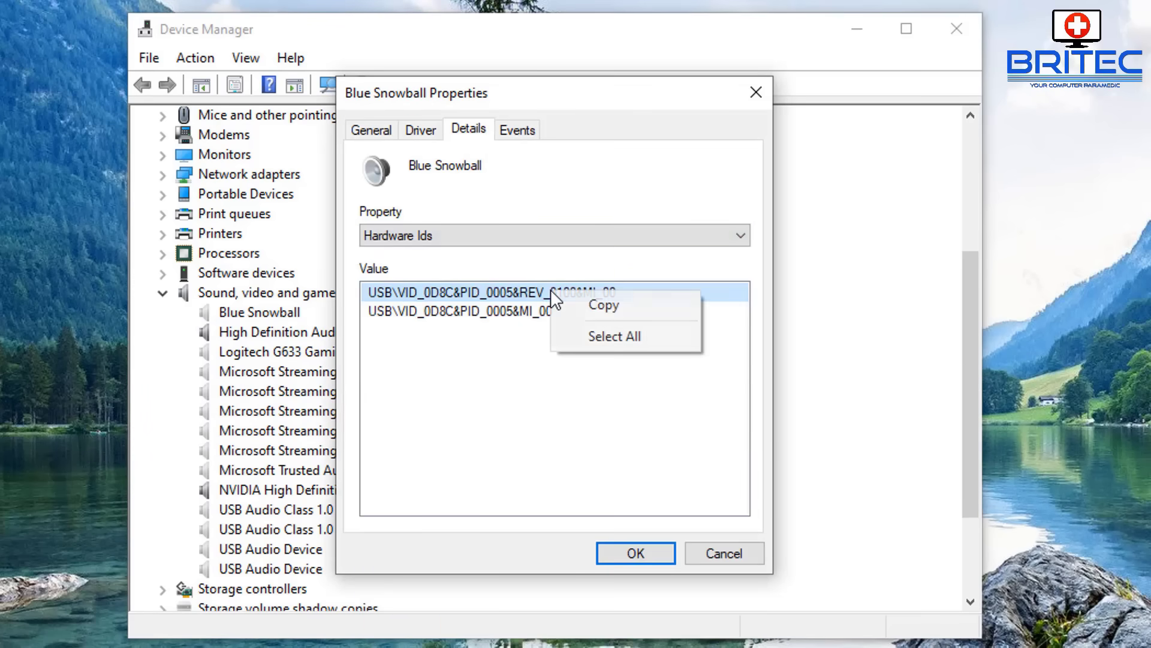
{"action": "left_click", "coordinate": [586, 305]}
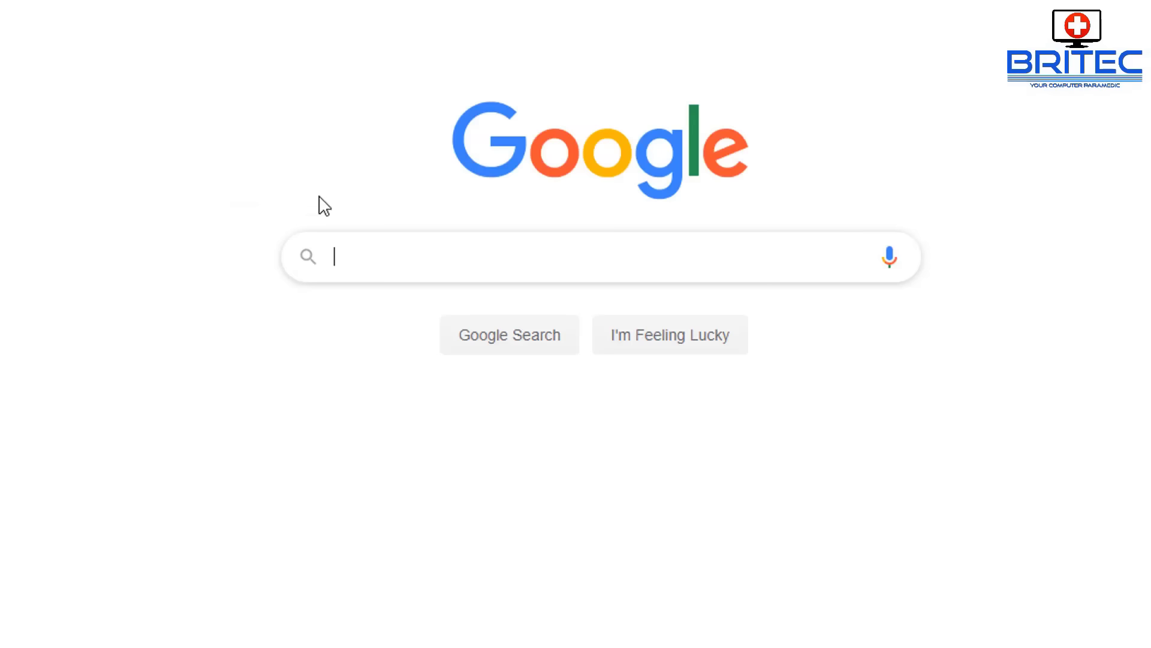
Search Google for the copied hardware ID and open the first Blue Snowball driver result on driveridentifier.com
{"action": "right_click", "coordinate": [351, 257]}
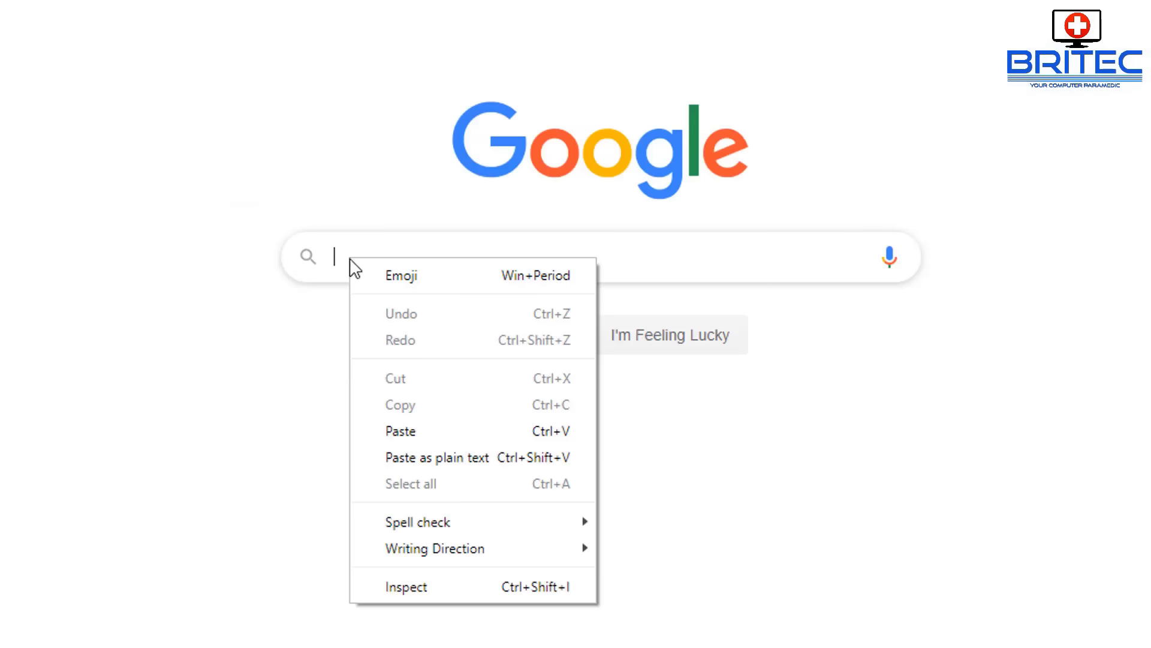
{"action": "left_click", "coordinate": [396, 433]}
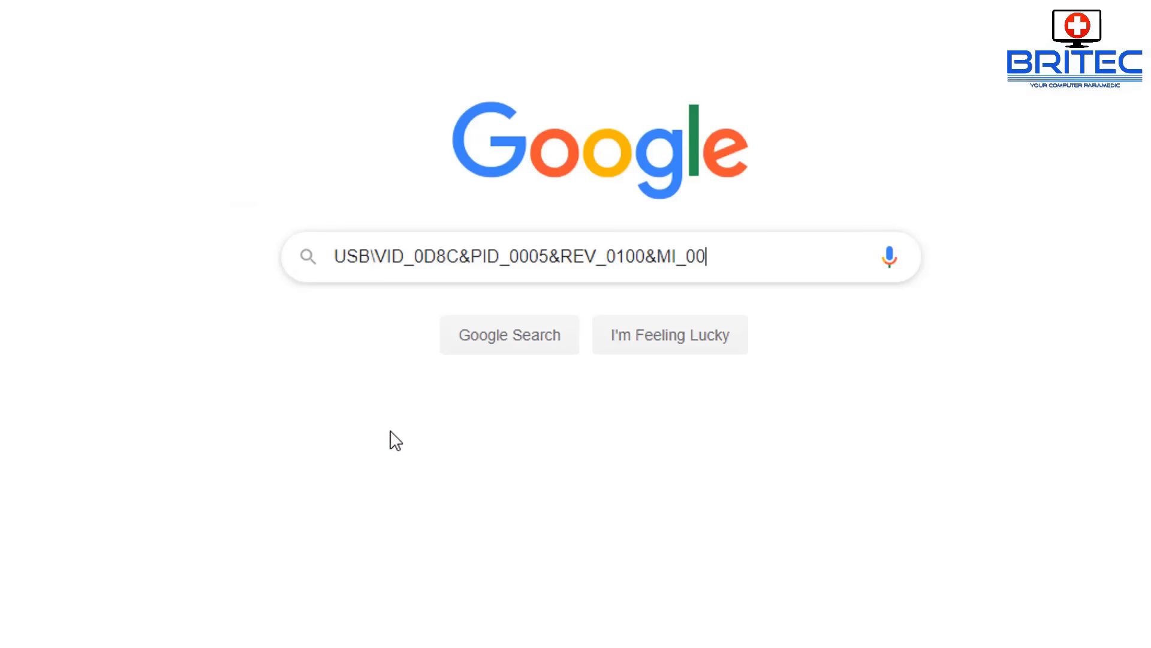
{"action": "left_click", "coordinate": [524, 339]}
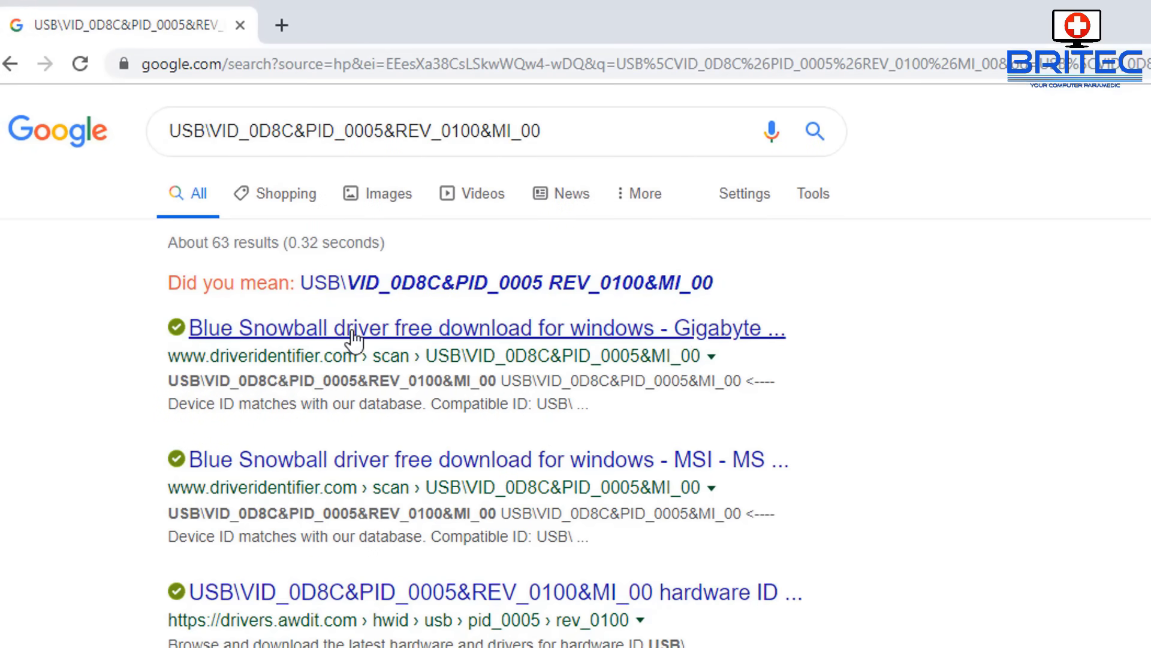
{"action": "left_click", "coordinate": [420, 331]}
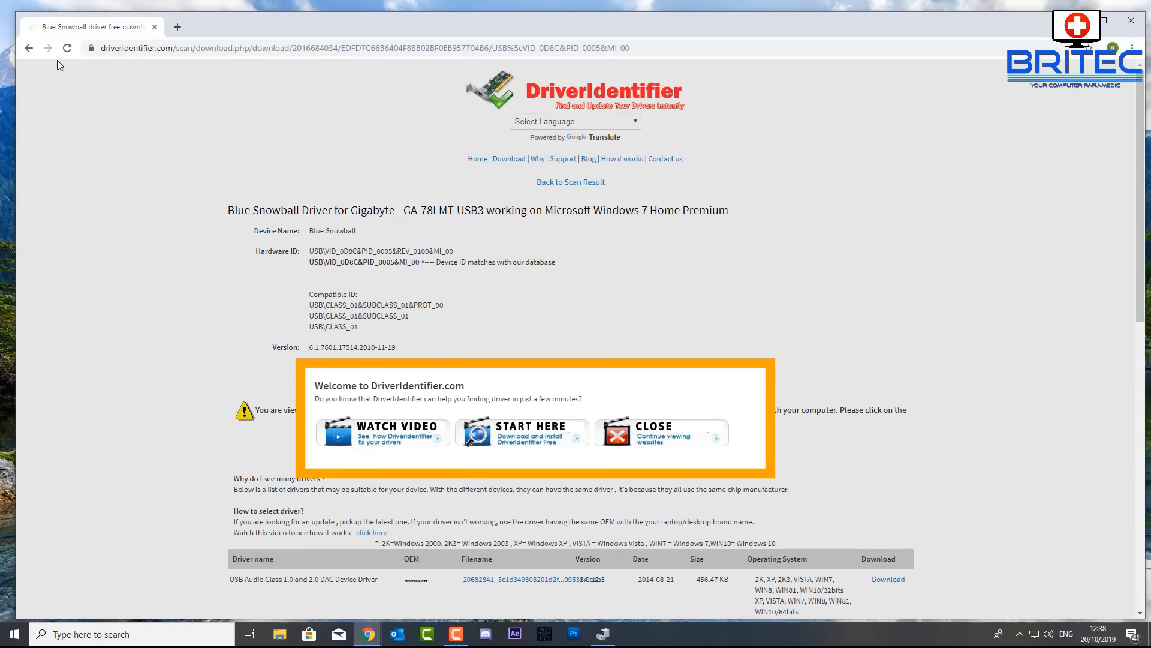
Return to the Google results and look through the other driver download sites listed for the hardware ID
{"action": "left_click", "coordinate": [28, 47]}
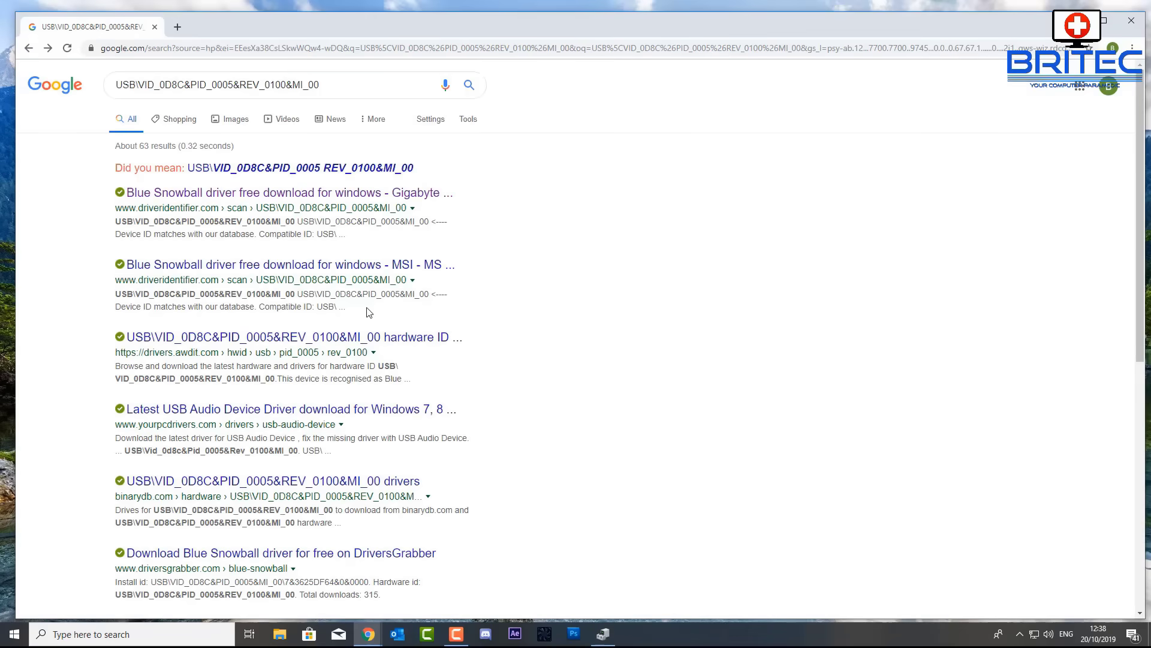
{"action": "scroll", "coordinate": [369, 312], "scroll_direction": "down", "scroll_amount": 3}
{"action": "scroll", "coordinate": [365, 312], "scroll_direction": "down", "scroll_amount": 1}
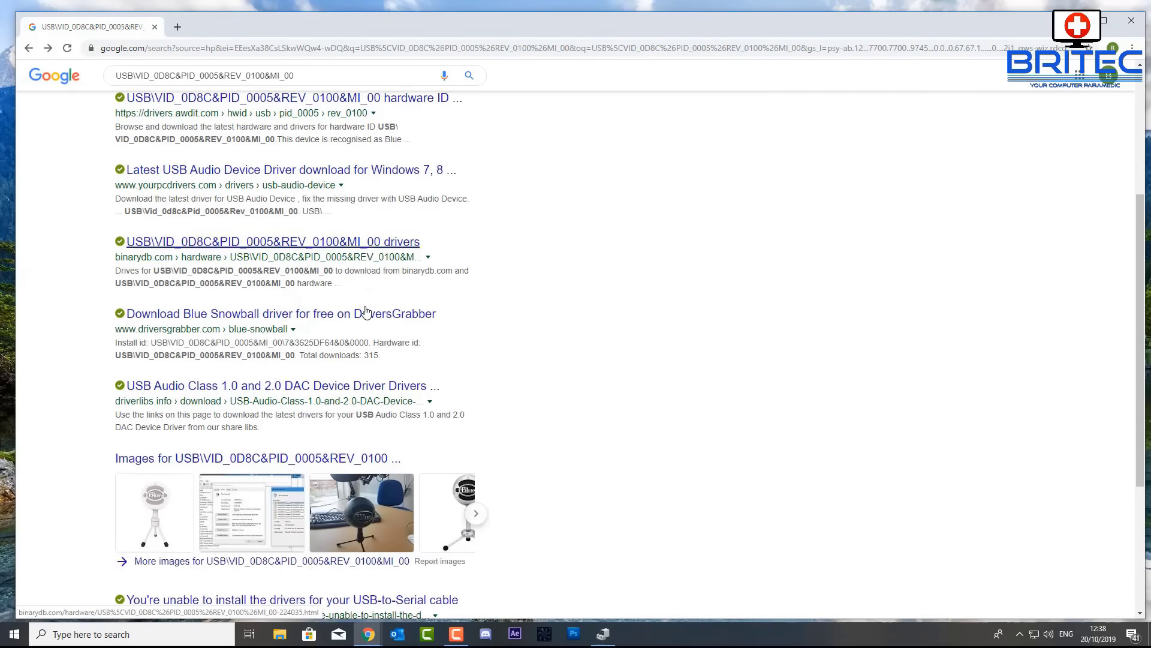
{"action": "scroll", "coordinate": [366, 312], "scroll_direction": "down", "scroll_amount": 3}
{"action": "scroll", "coordinate": [363, 310], "scroll_direction": "up", "scroll_amount": 8}
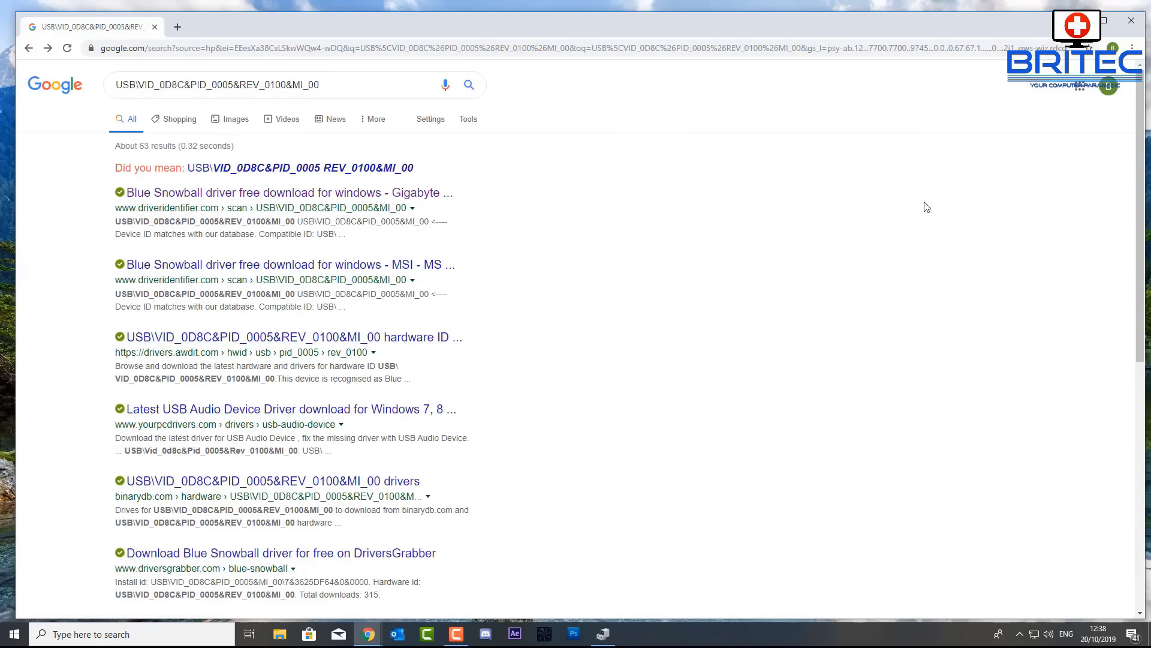
Close the browser, the Blue Snowball properties and Device Manager
{"action": "left_click", "coordinate": [1131, 22]}
{"action": "left_click", "coordinate": [633, 169]}
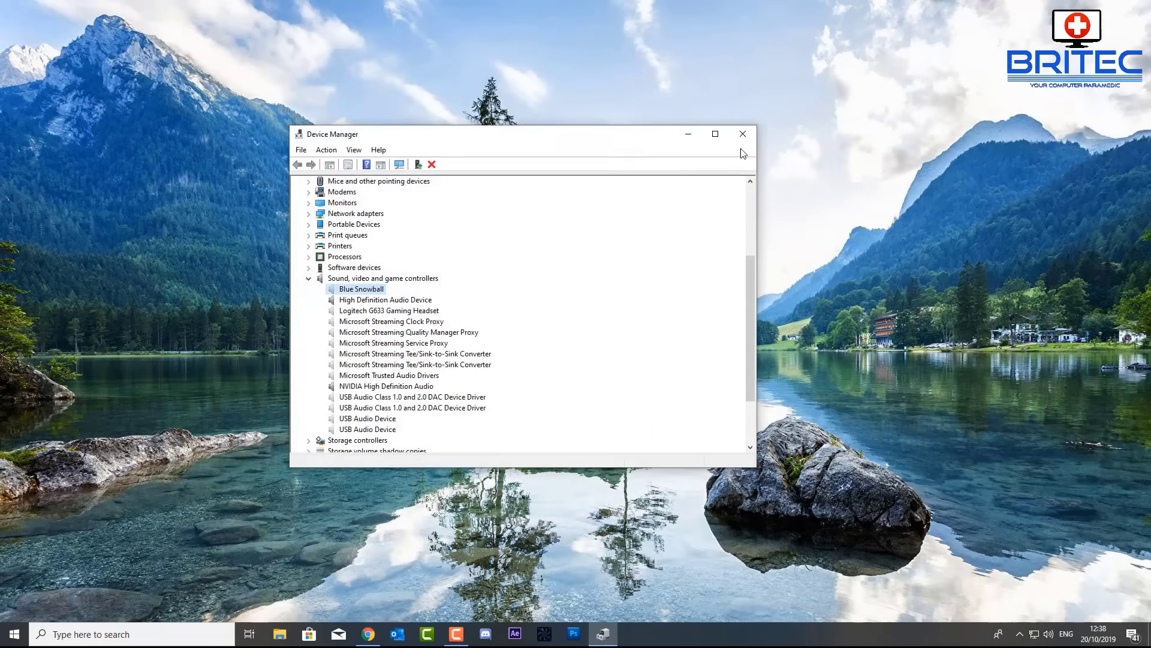
{"action": "left_click", "coordinate": [742, 134]}
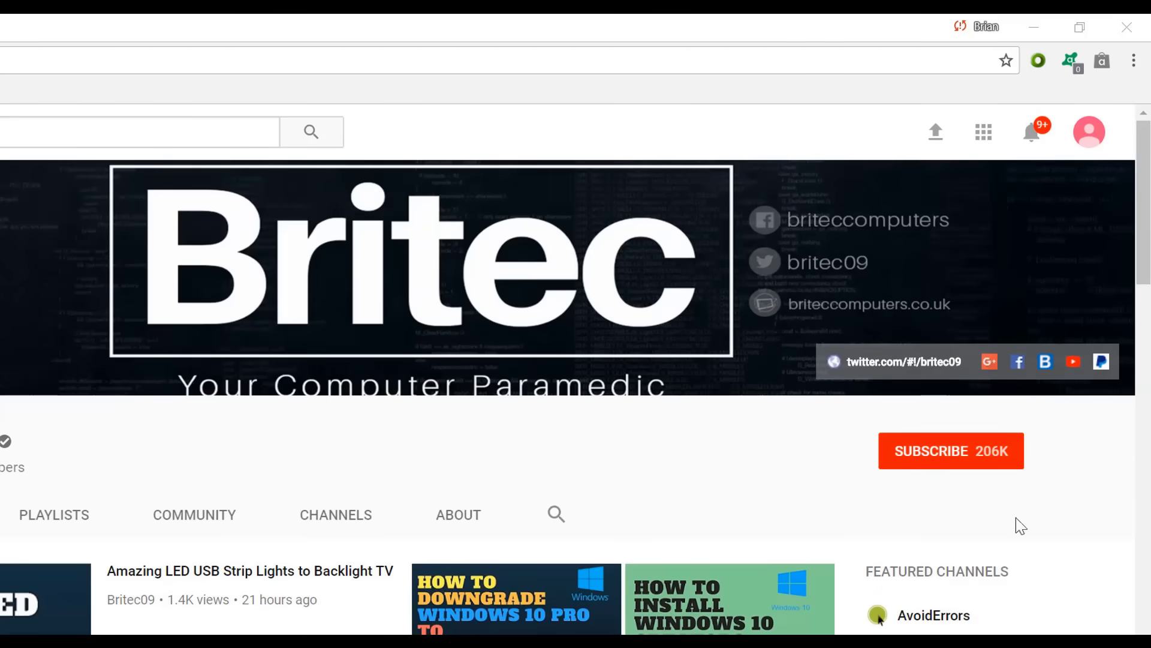
Subscribe to the Britec YouTube channel
{"action": "left_click", "coordinate": [966, 466]}
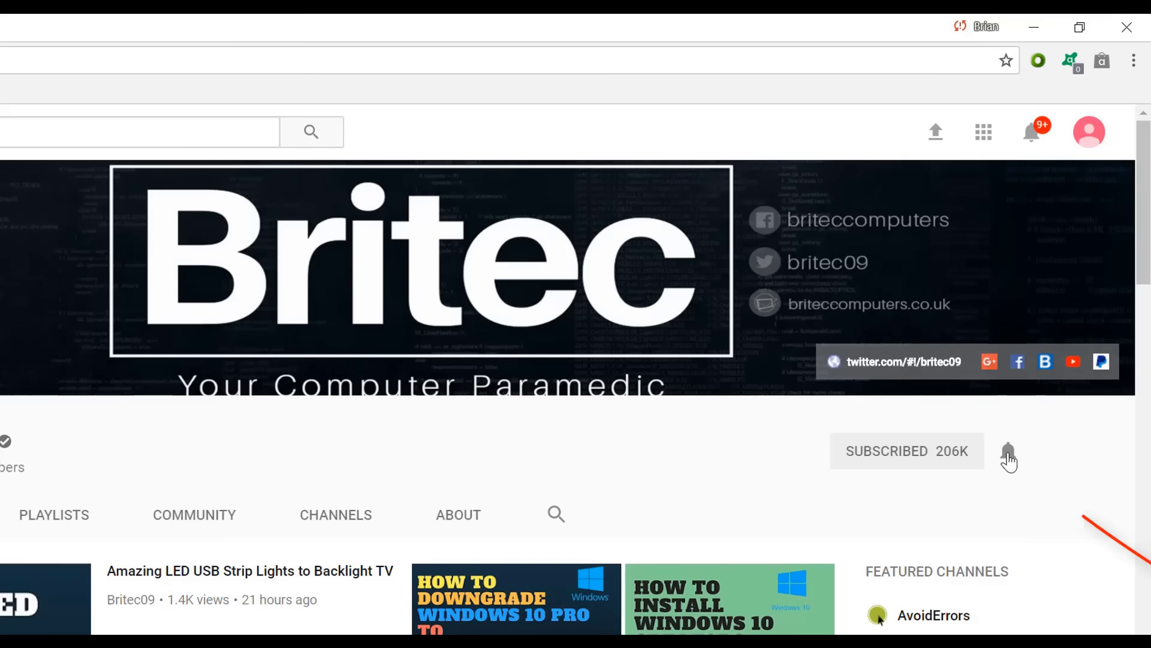